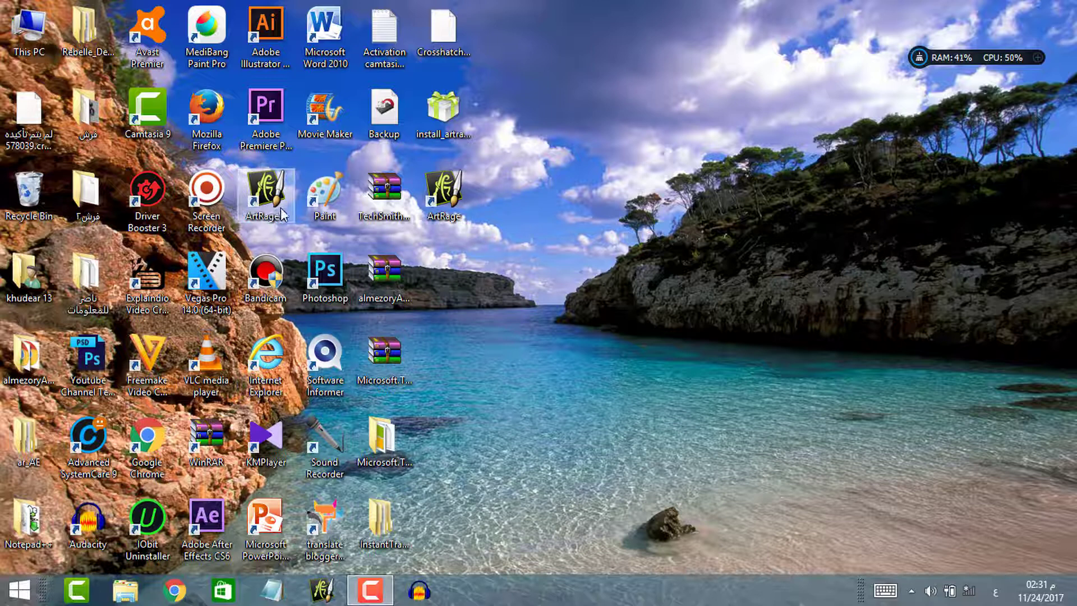
Launch ArtRage from its desktop shortcut.
left_click(440, 205)
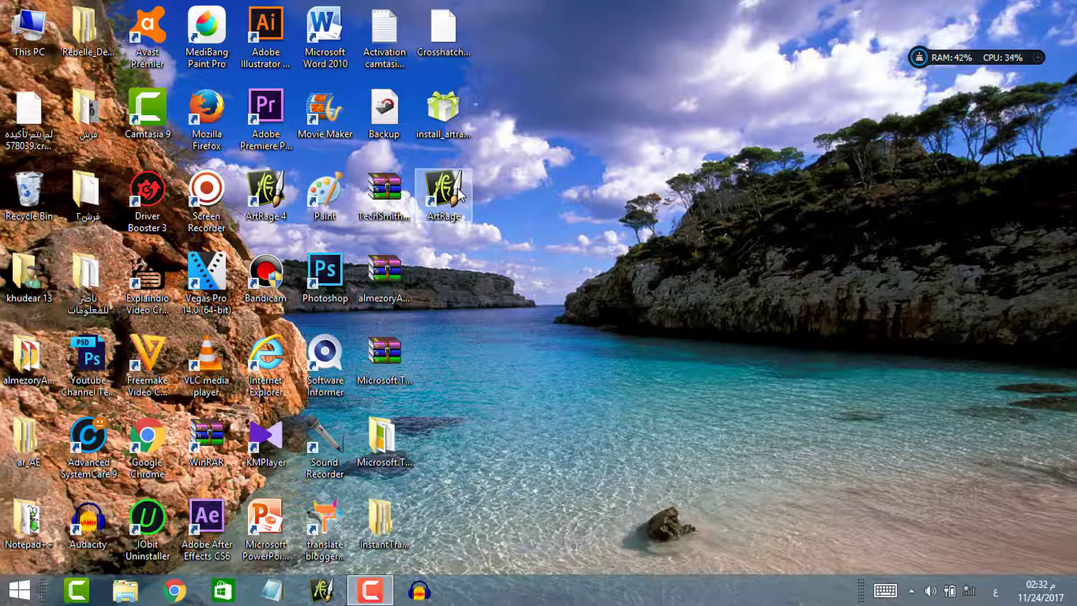
left_click(269, 202)
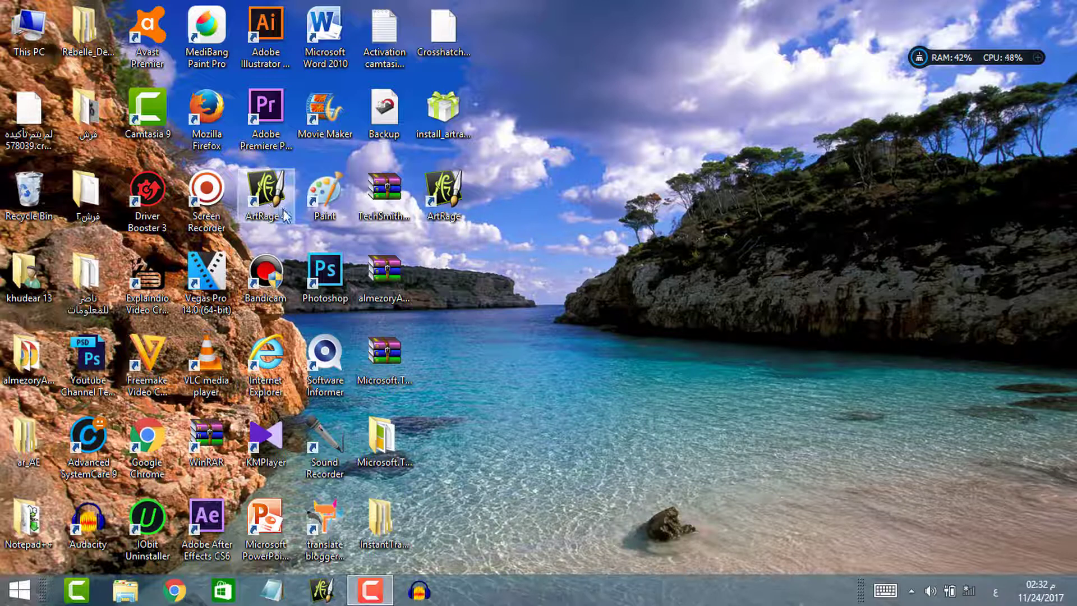
left_click(439, 260)
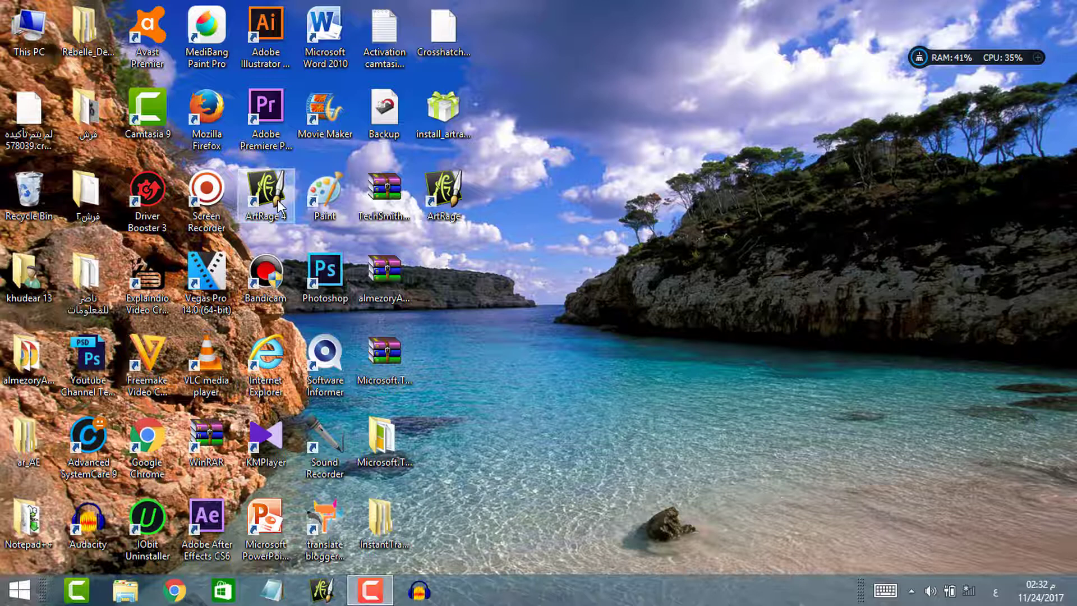
double_click(468, 184)
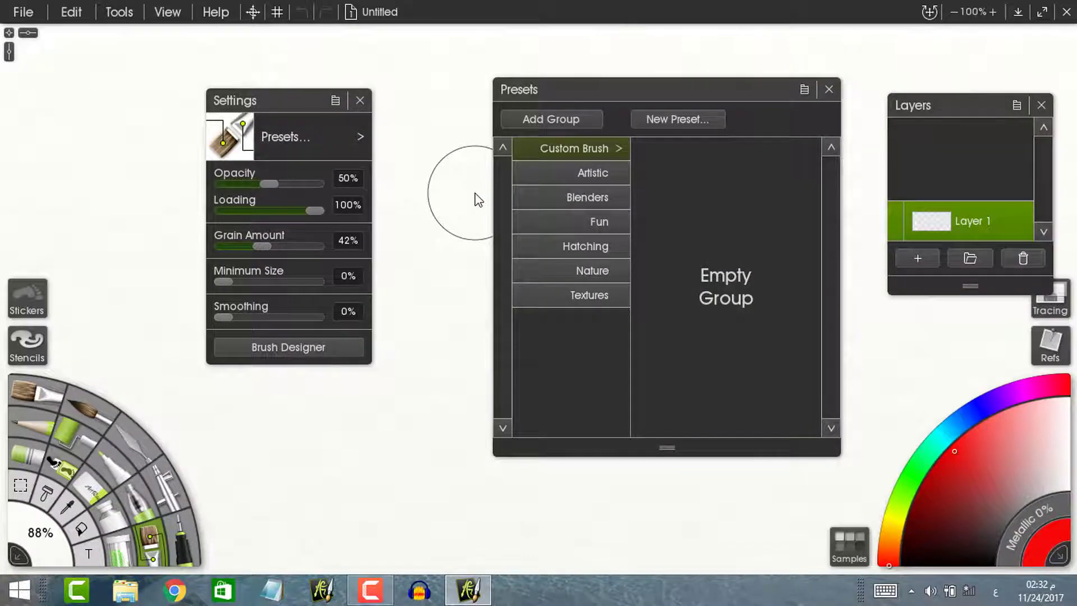
Close the floating Presets, Layers and Settings panels to clear the canvas.
left_click(828, 89)
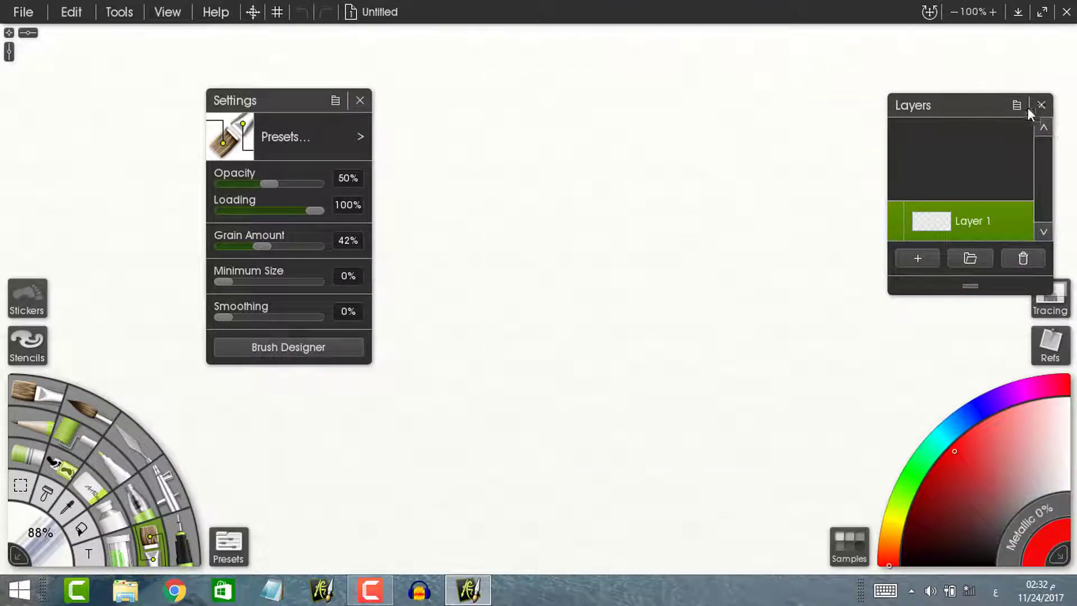
left_click(1041, 105)
left_click(359, 100)
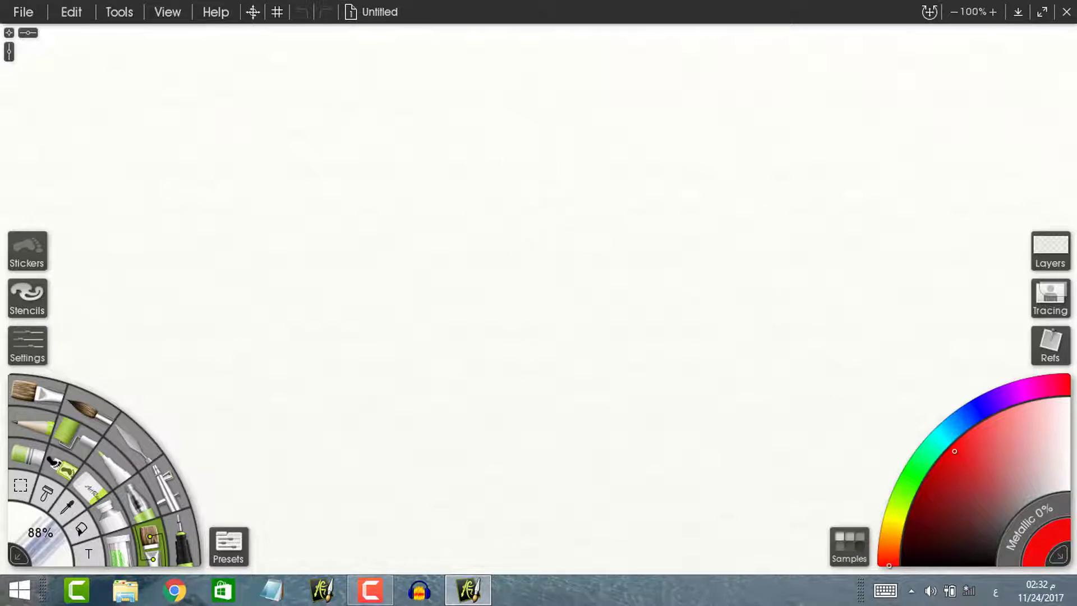
Switch the interface mode to Docking Mode.
left_click(169, 11)
mouse_move(262, 38)
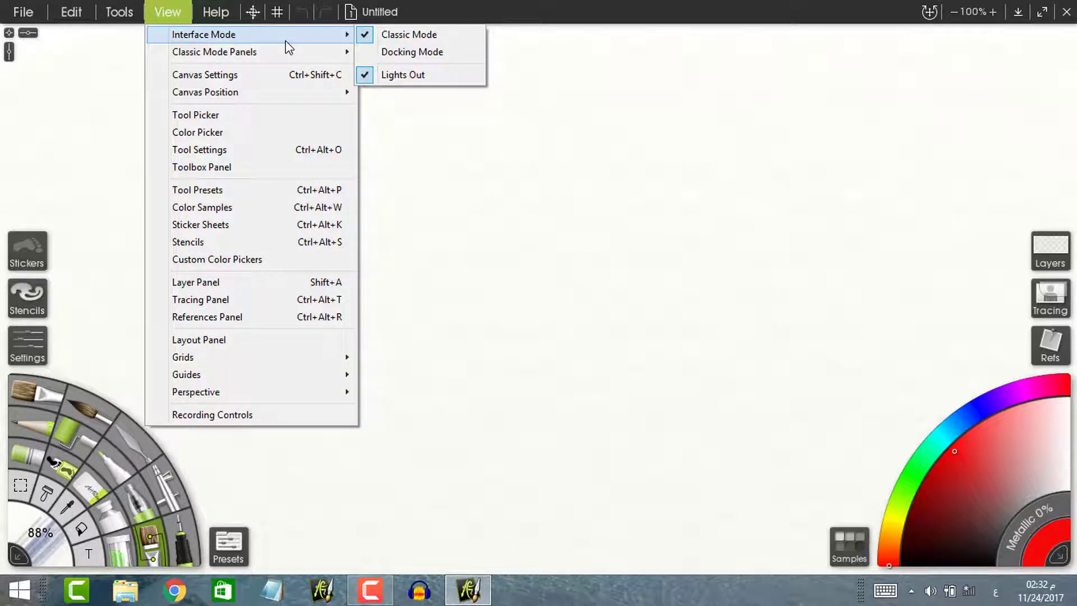
left_click(398, 54)
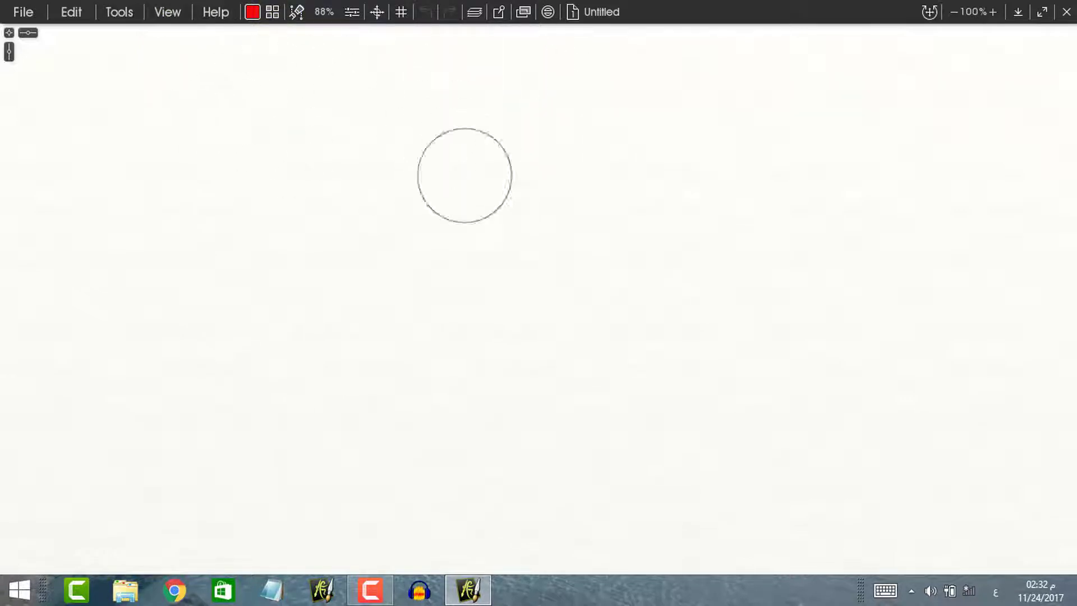
Look through the docked color samples, color picker, Tool Picker and tool settings.
left_click(269, 14)
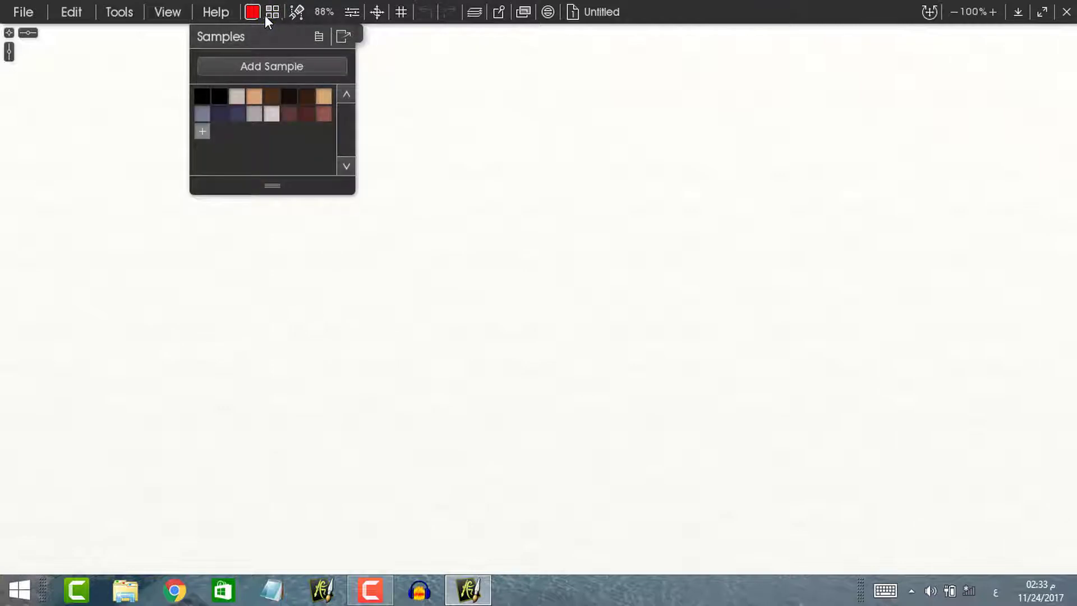
left_click(251, 13)
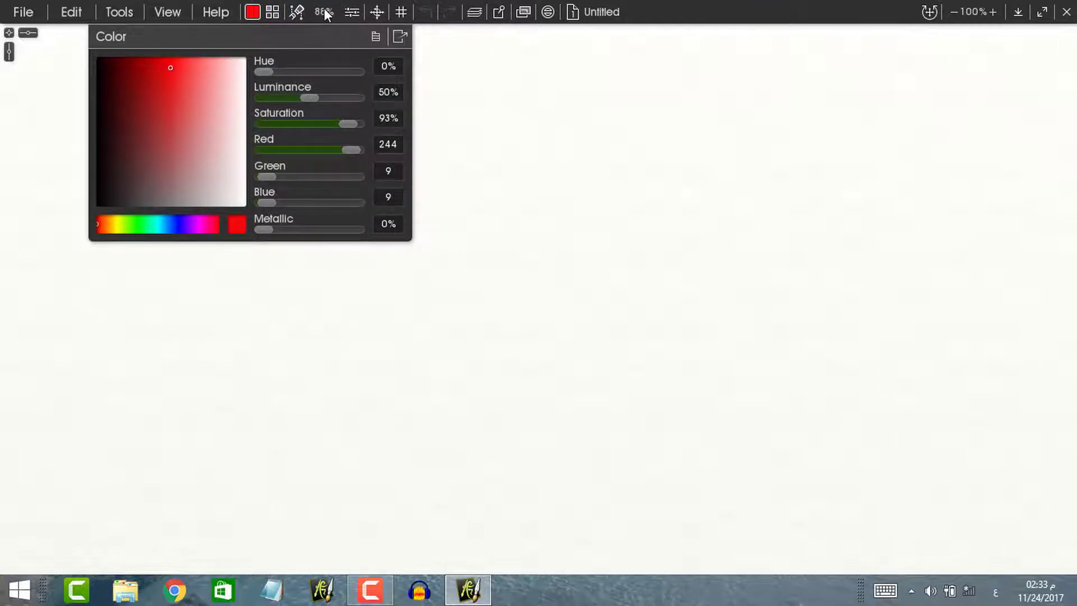
left_click(297, 10)
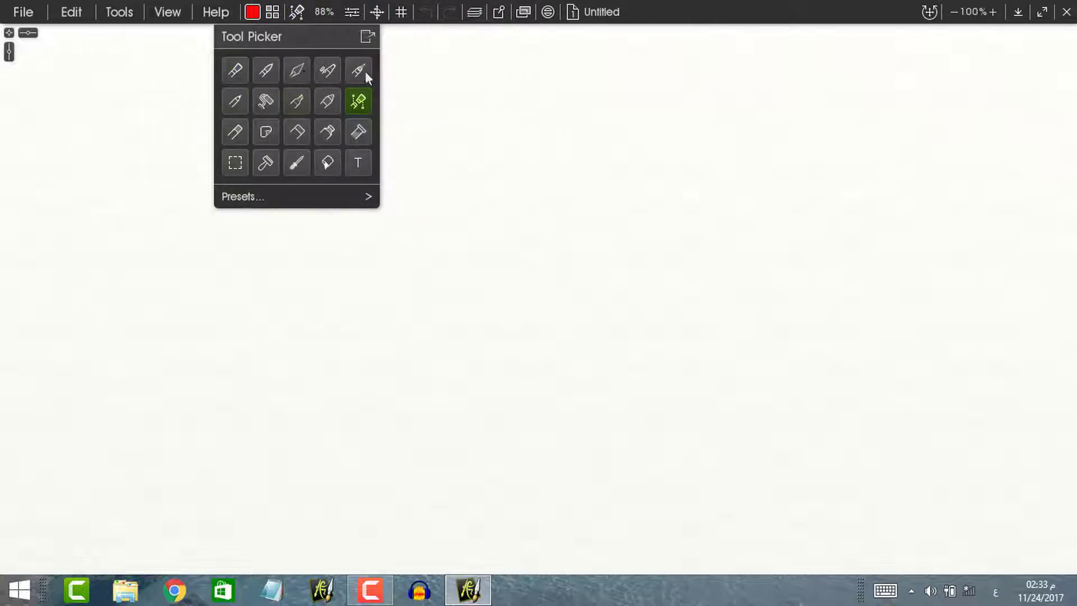
left_click(352, 12)
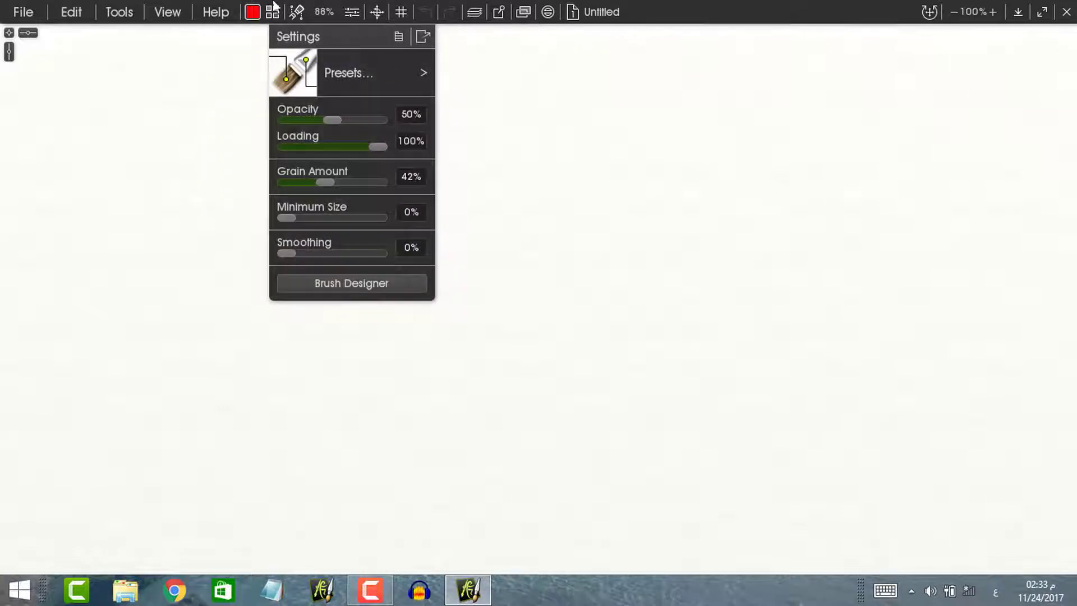
Switch the interface to Classic Mode and back to Docking Mode to compare the two layouts.
left_click(184, 11)
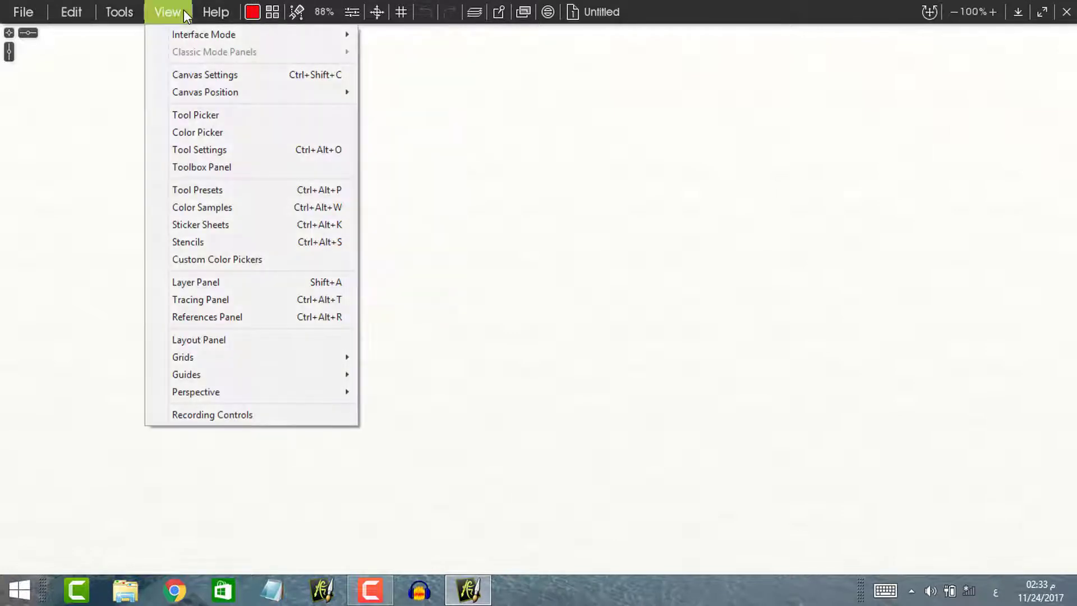
mouse_move(305, 36)
left_click(438, 36)
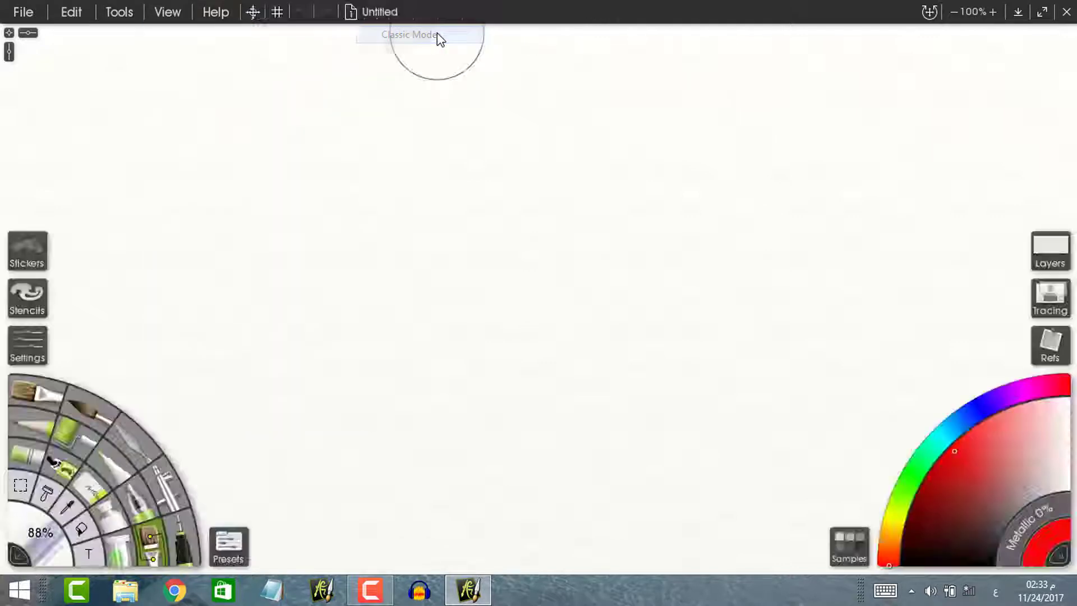
left_click(172, 18)
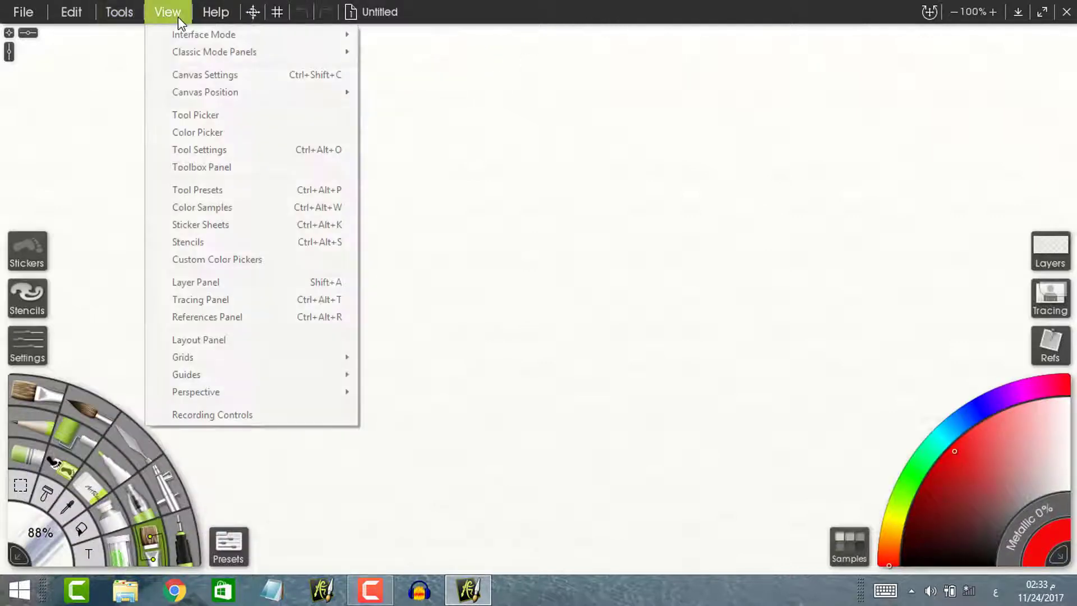
mouse_move(339, 37)
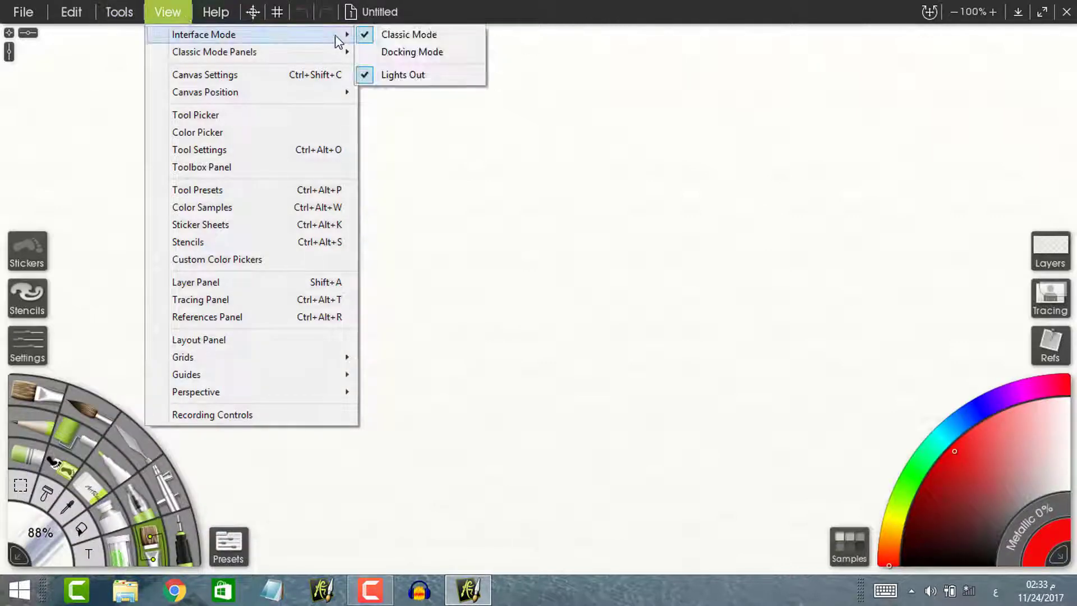
left_click(416, 53)
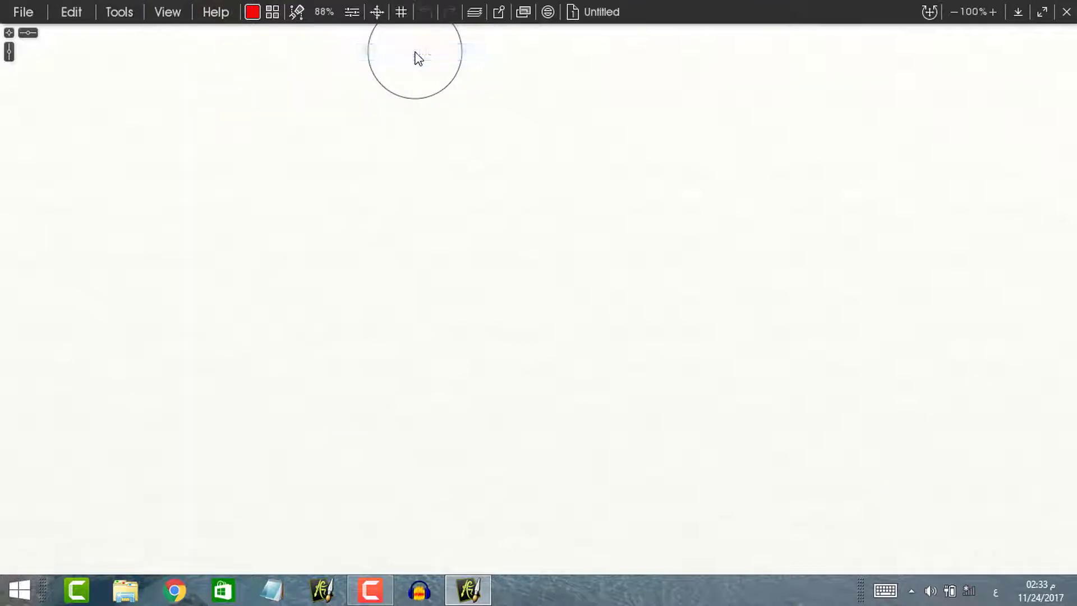
Turn the Lights Out interface theme off and back on.
left_click(178, 12)
mouse_move(343, 34)
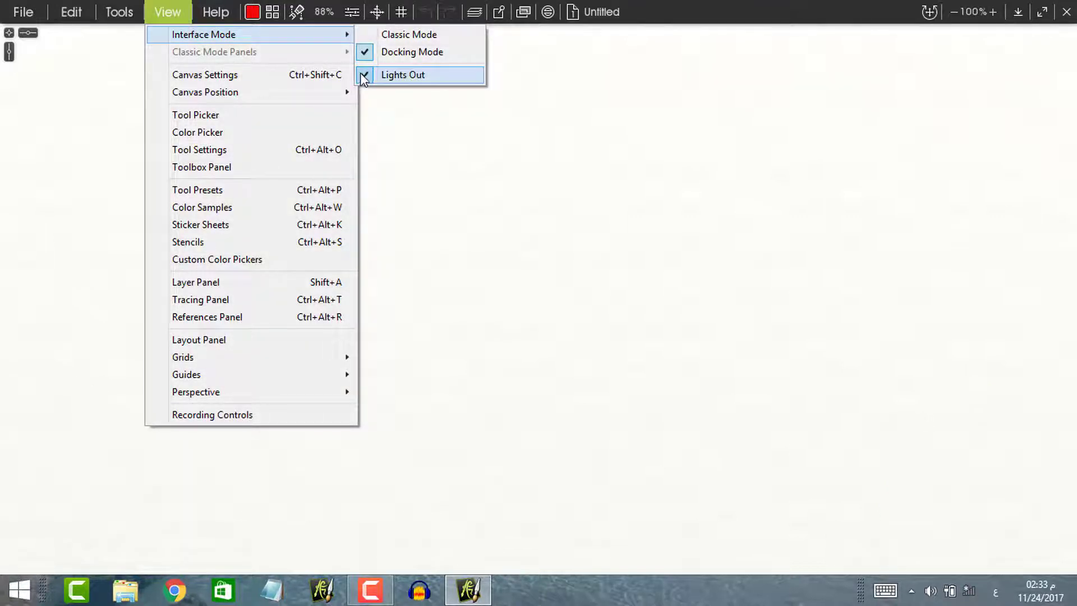
left_click(365, 76)
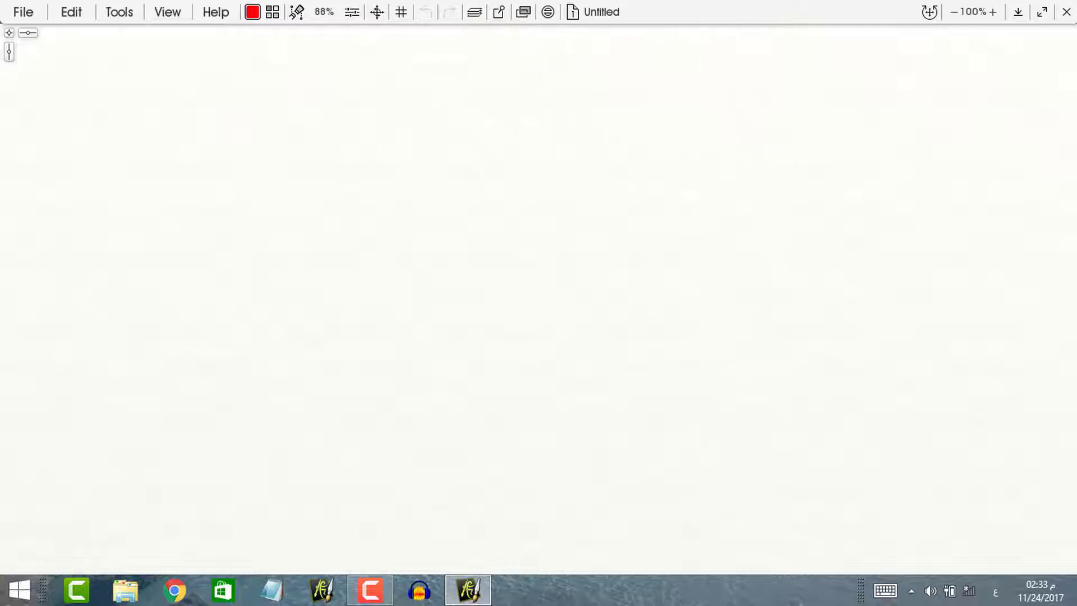
left_click(166, 14)
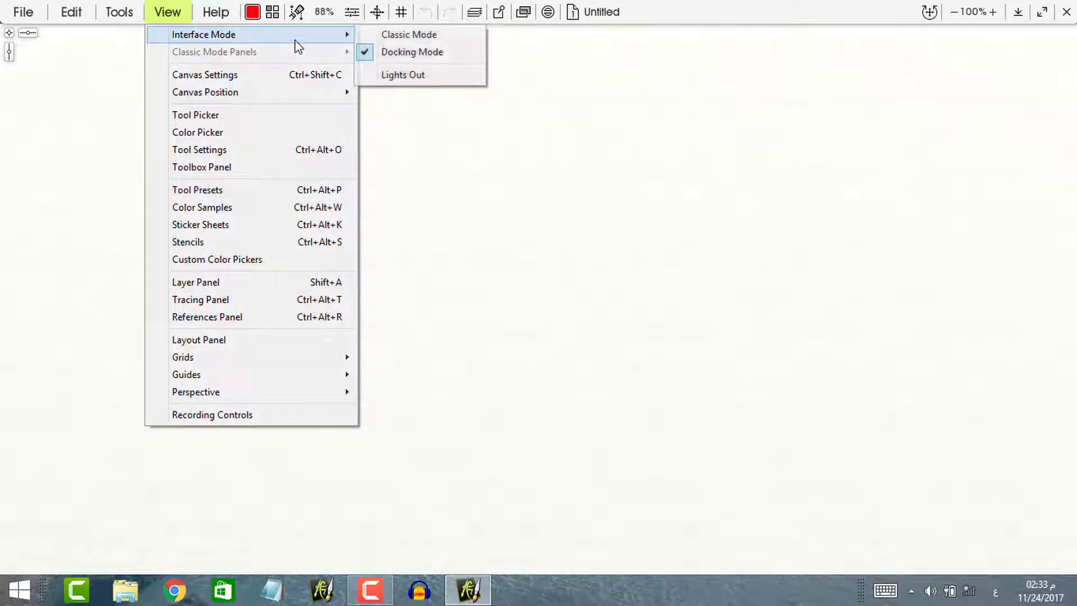
mouse_move(350, 35)
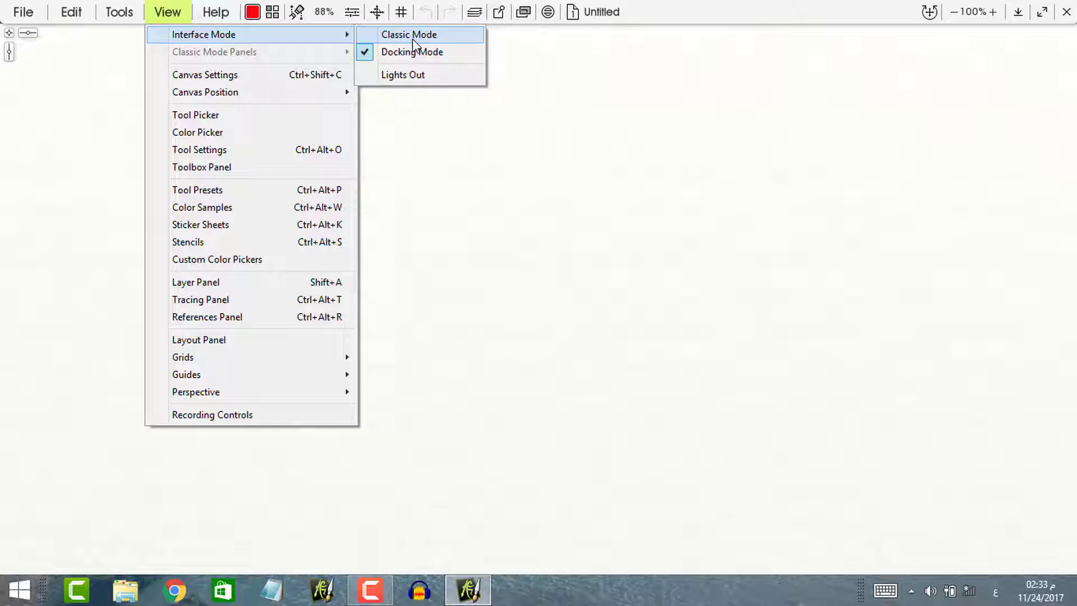
left_click(412, 75)
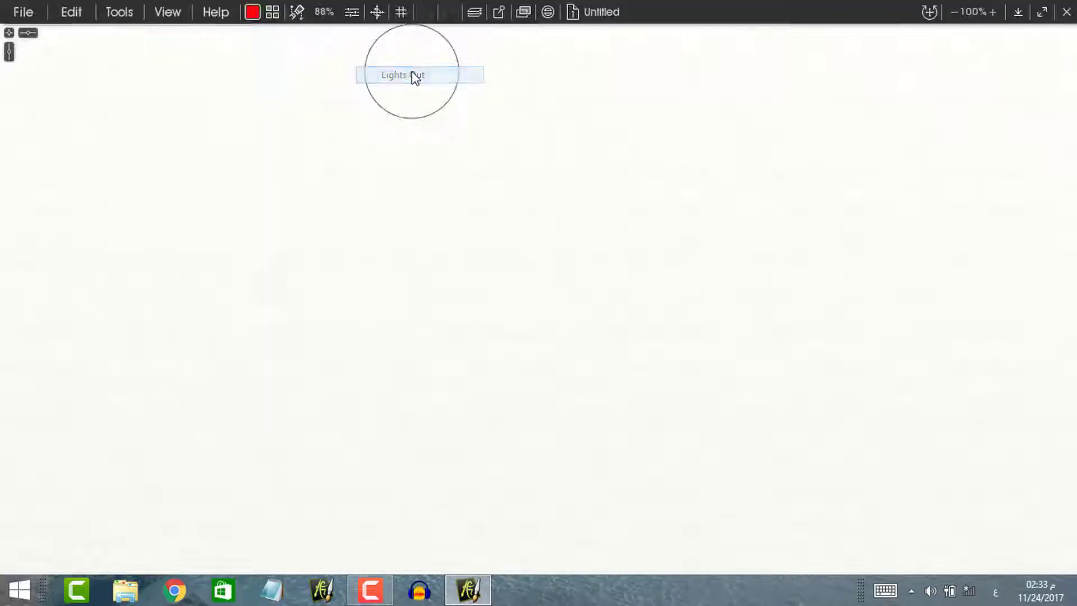
Return the interface to Classic Mode.
left_click(155, 9)
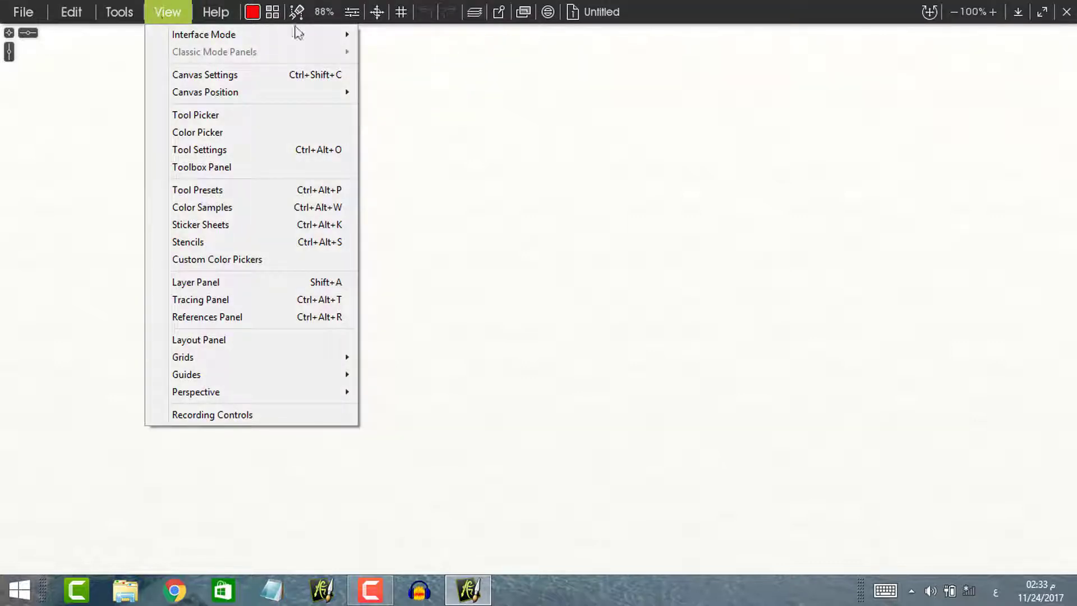
mouse_move(345, 36)
left_click(410, 36)
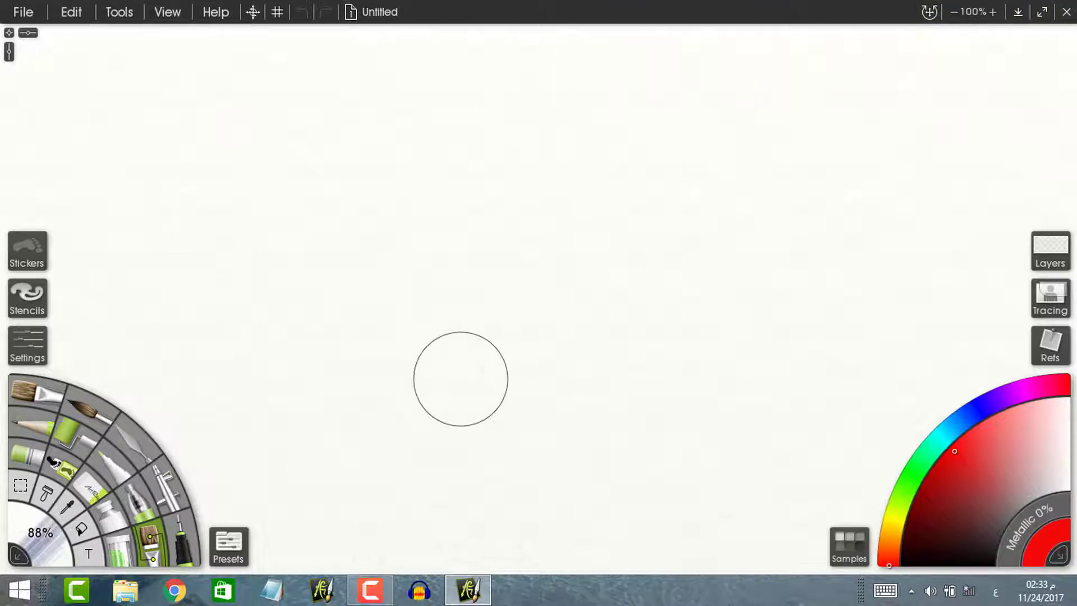
Place two vertical guides on the canvas, at about 375 and about 963.
scroll(461, 379, "down", 1)
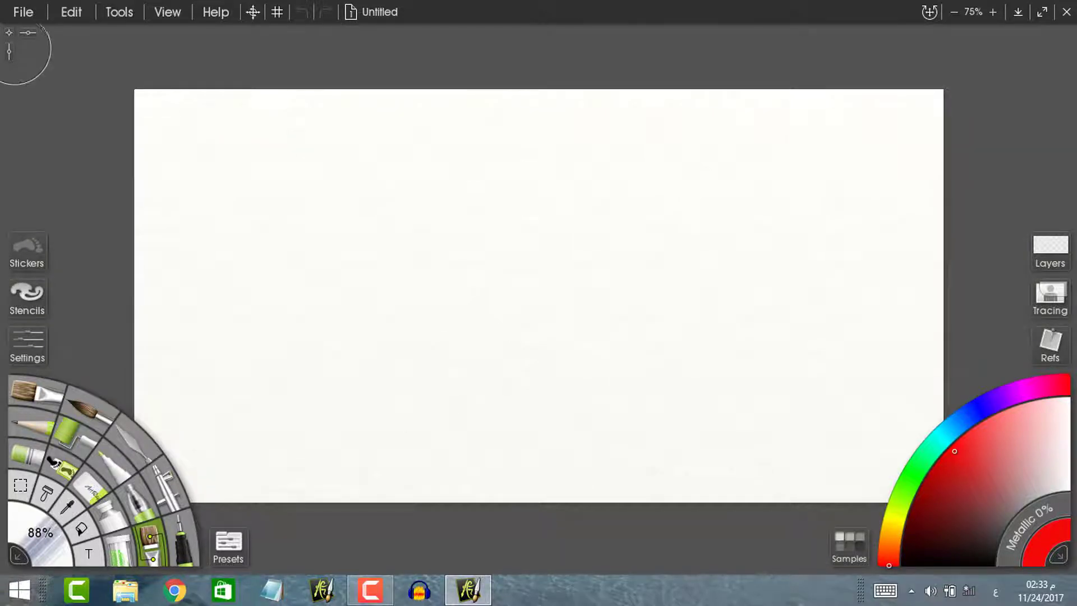
left_click(9, 50)
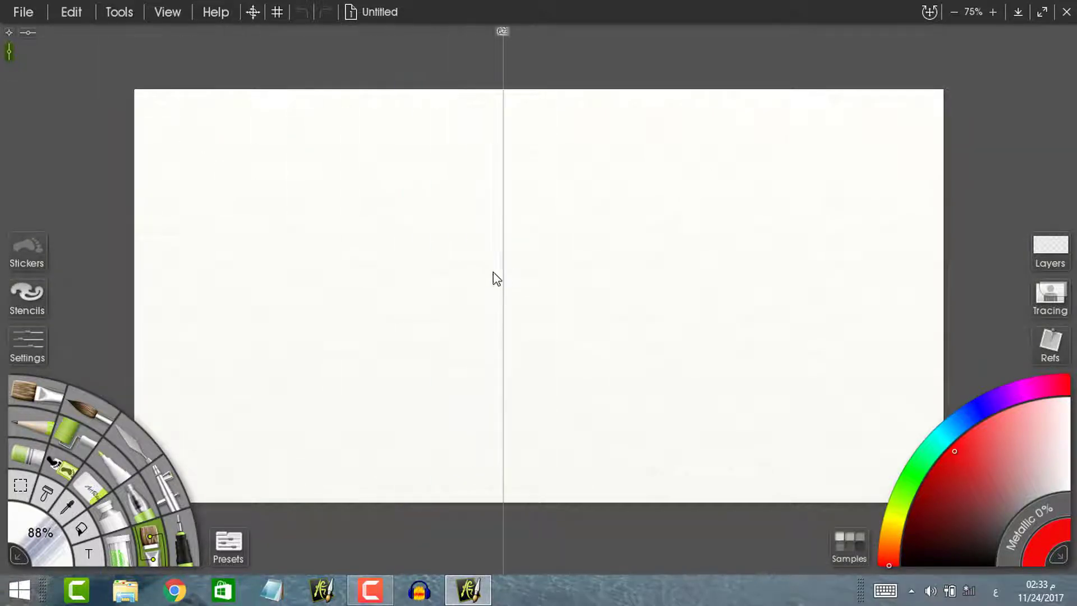
left_click(357, 305)
left_click(10, 50)
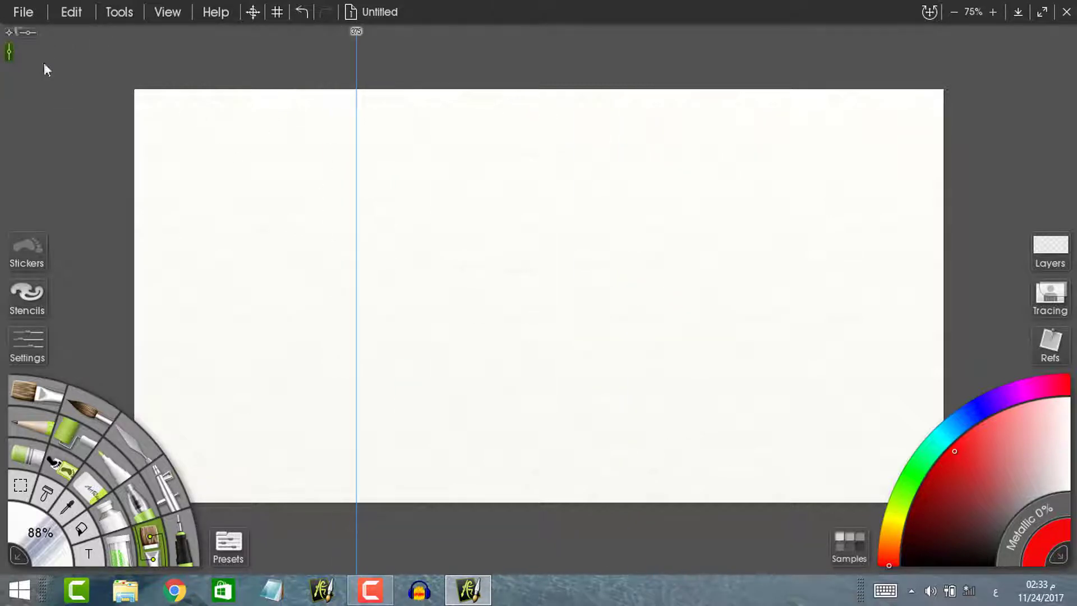
left_click(705, 216)
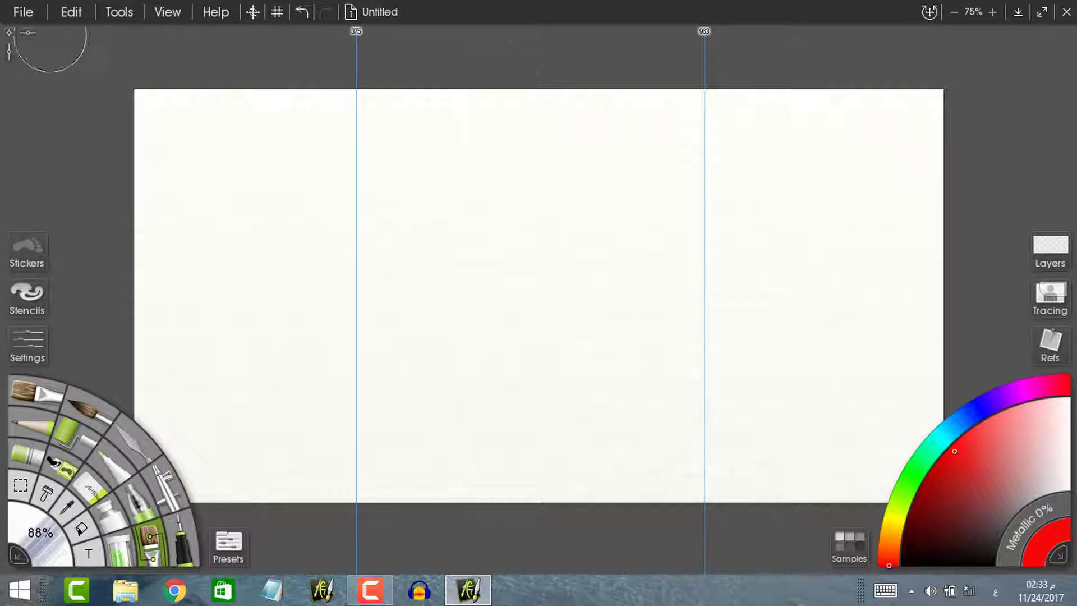
Add a horizontal guide across the canvas middle, plus a crossed guide pair centred on it between the two vertical guides.
left_click(27, 32)
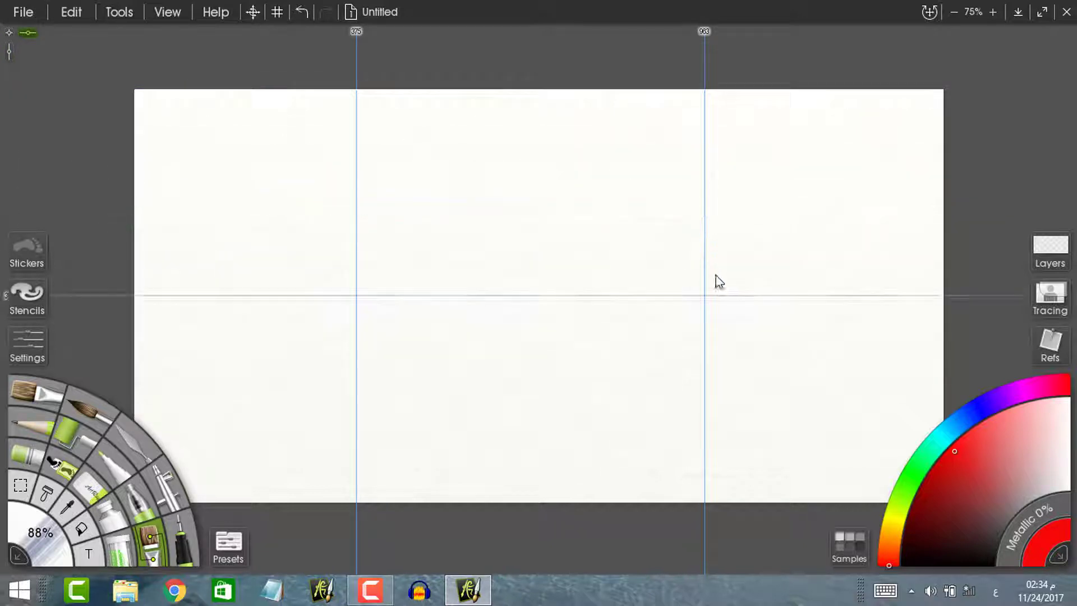
left_click(741, 292)
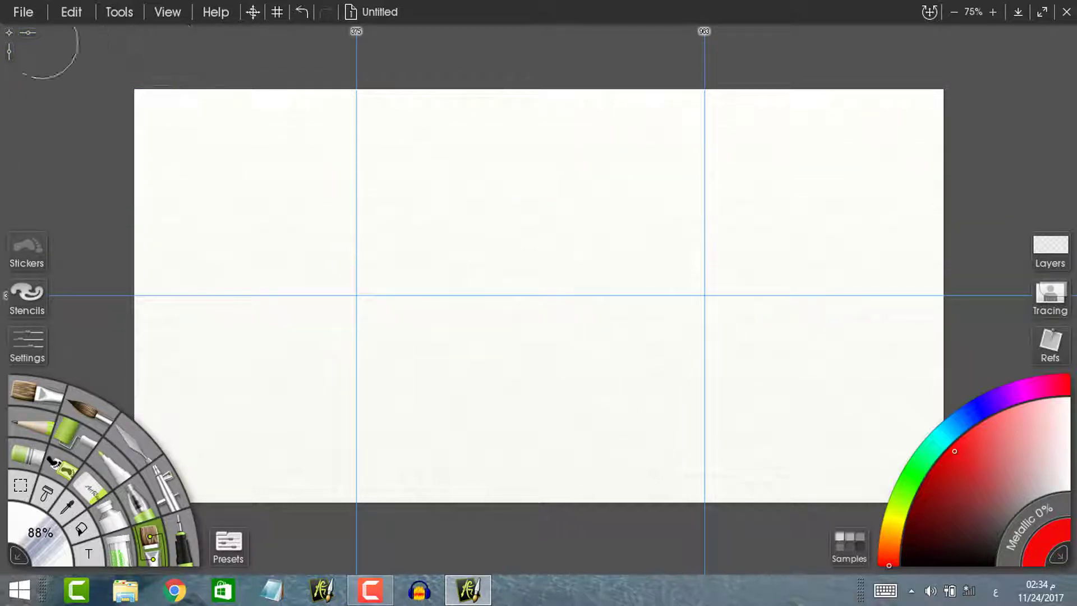
left_click(9, 33)
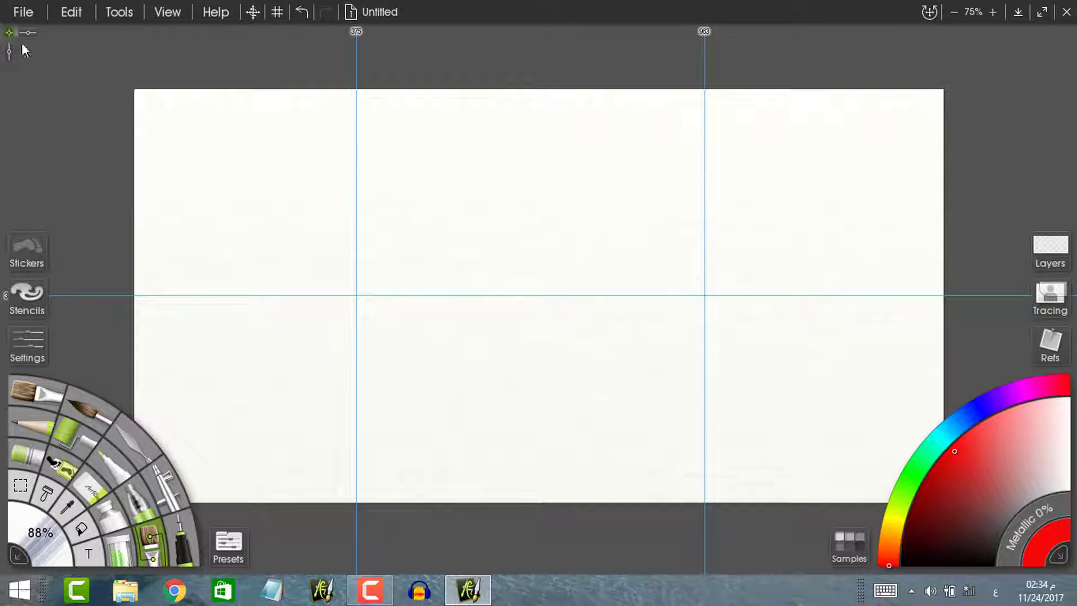
left_click(571, 295)
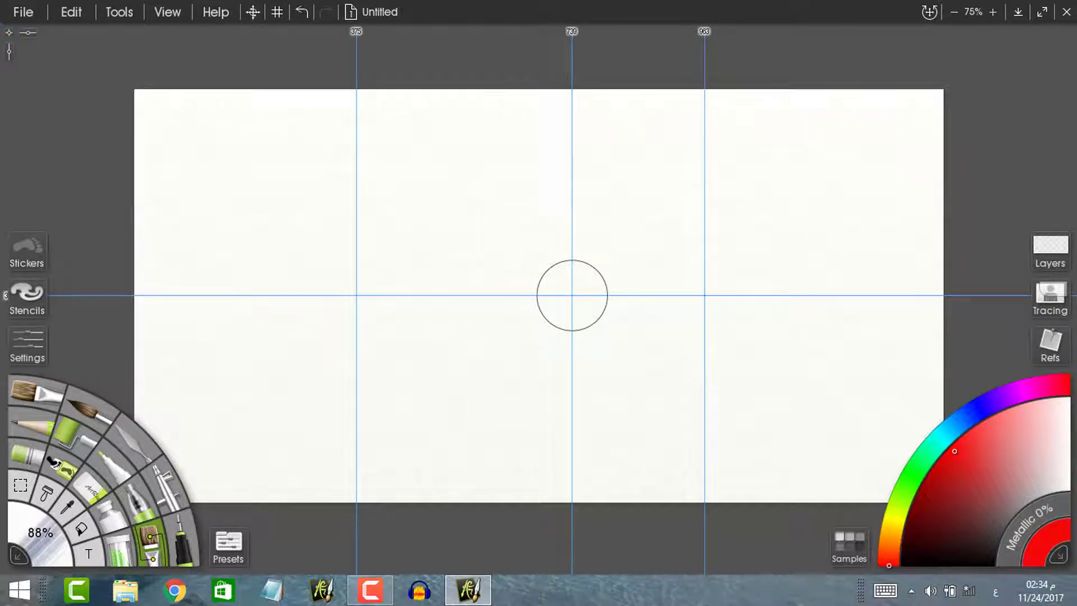
Paint red brush strokes snapped along the horizontal guide and the middle vertical guide, crossing the full canvas.
left_click_drag(571, 295, 526, 296)
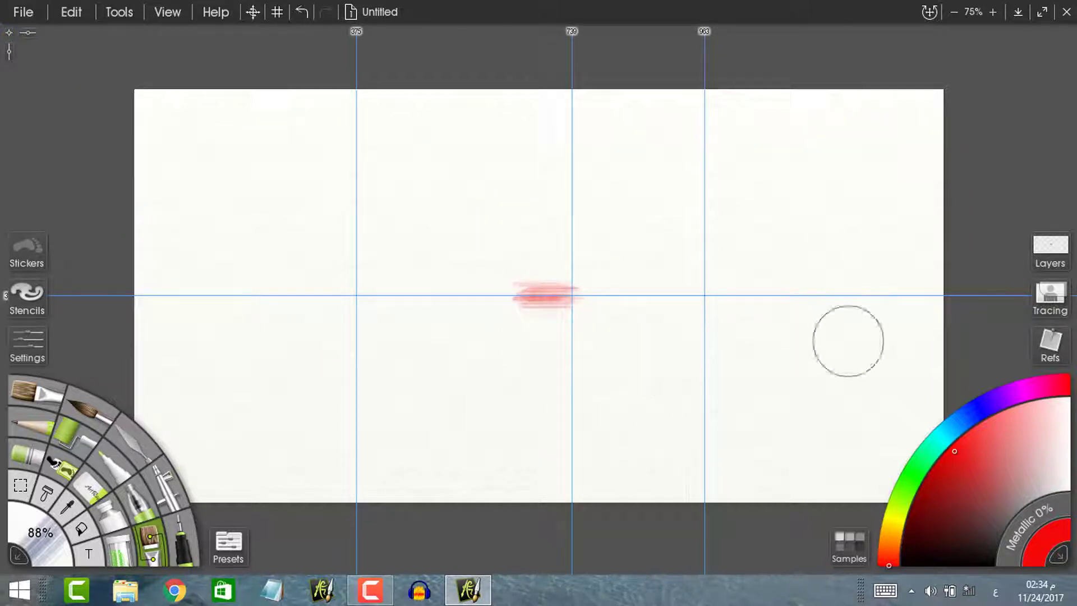
left_click_drag(943, 294, 48, 294)
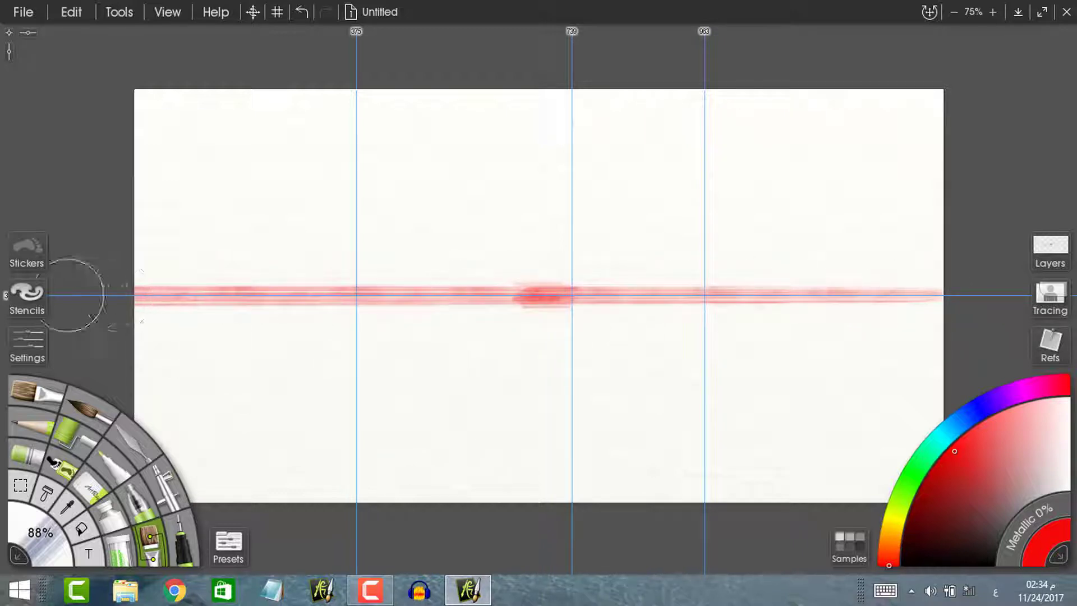
left_click_drag(572, 96, 572, 464)
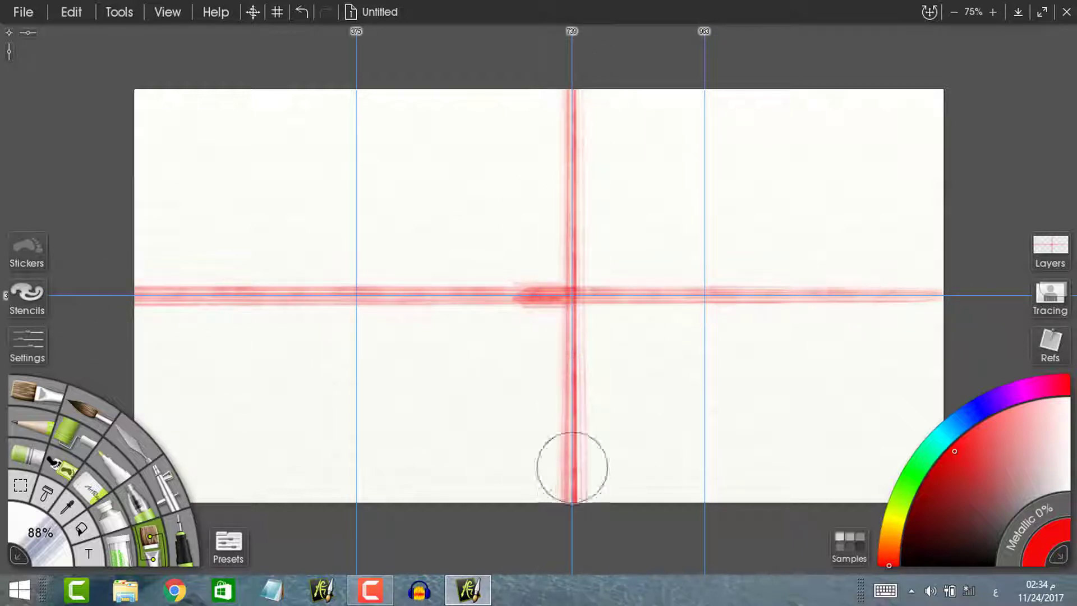
Draw pencil lines snapped along the outer vertical guides, red right and black left, plus two diagonals from the right guide crossing to the canvas's right corners.
left_click(30, 420)
left_click_drag(704, 139, 705, 449)
left_click(899, 566)
mouse_move(341, 128)
left_mouse_down()
mouse_move(357, 467)
mouse_move(350, 486)
mouse_move(337, 249)
mouse_move(342, 484)
left_mouse_up()
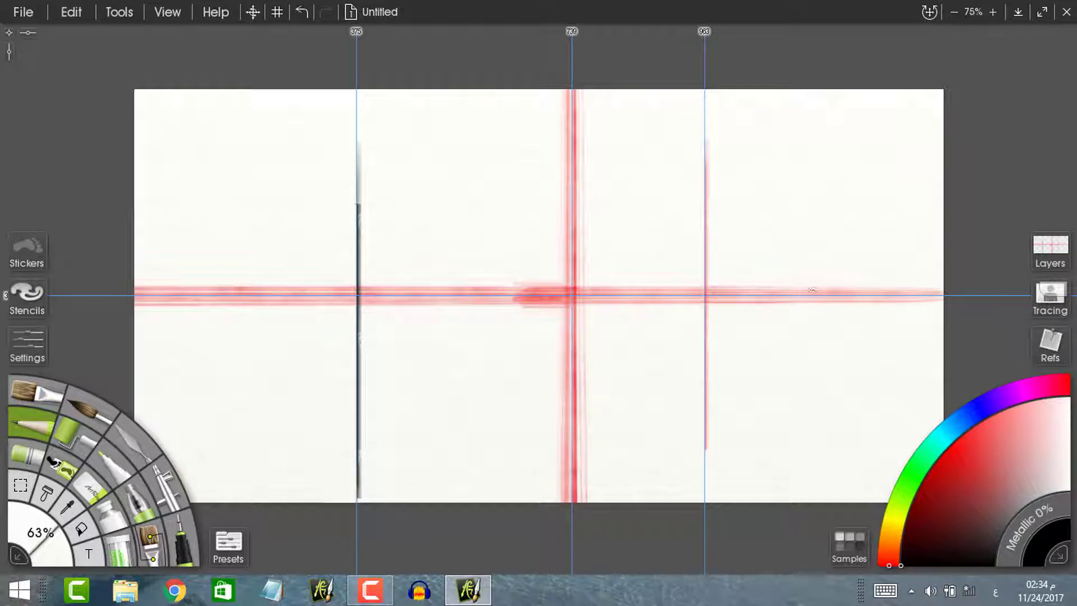
mouse_move(720, 288)
left_mouse_down()
mouse_move(893, 144)
mouse_move(937, 152)
mouse_move(878, 144)
mouse_move(941, 92)
left_mouse_up()
mouse_move(719, 325)
left_mouse_down()
mouse_move(863, 392)
mouse_move(790, 493)
mouse_move(921, 435)
mouse_move(926, 488)
mouse_move(947, 503)
left_mouse_up()
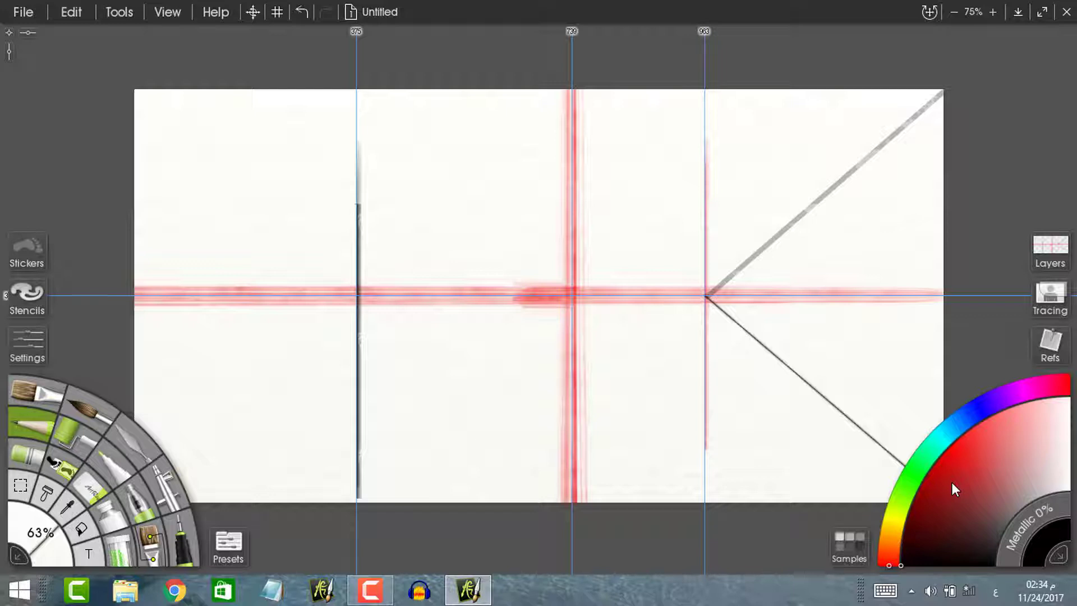
Hide the guides on the canvas.
left_click(252, 12)
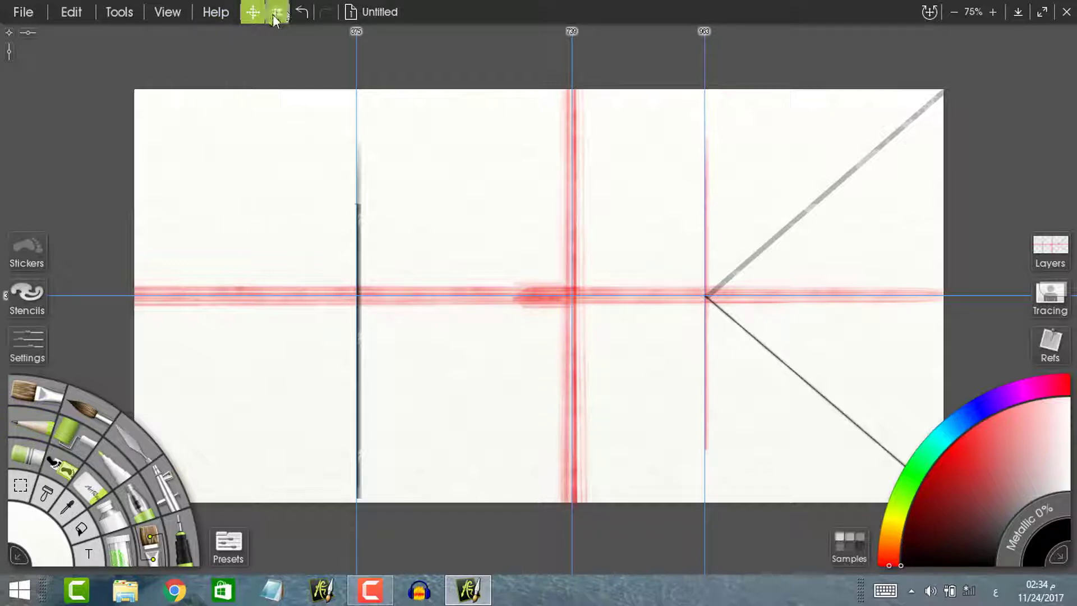
left_click(277, 16)
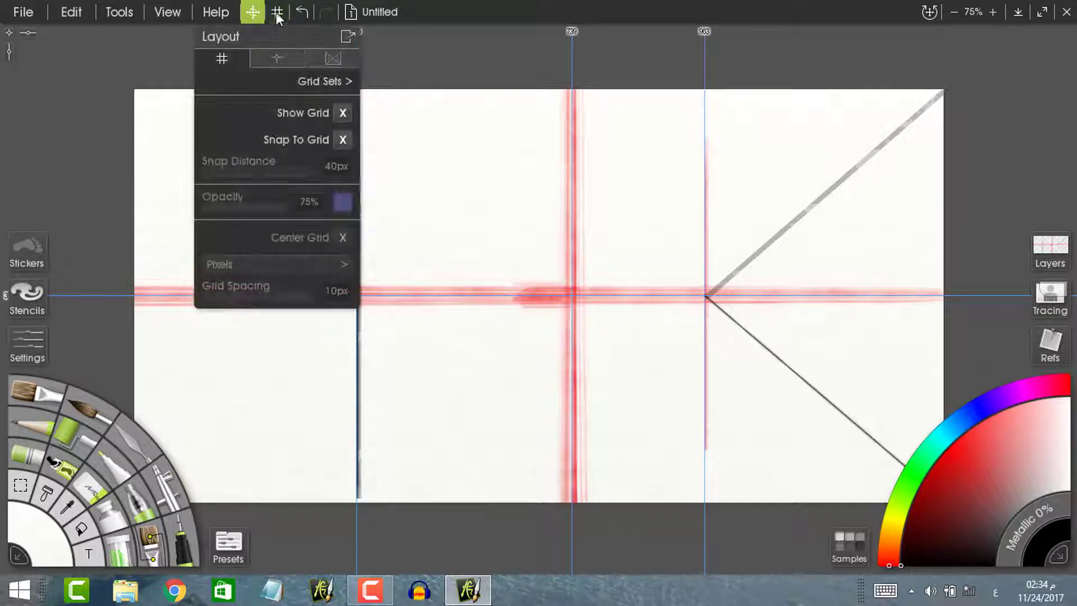
left_click(278, 58)
left_click(342, 114)
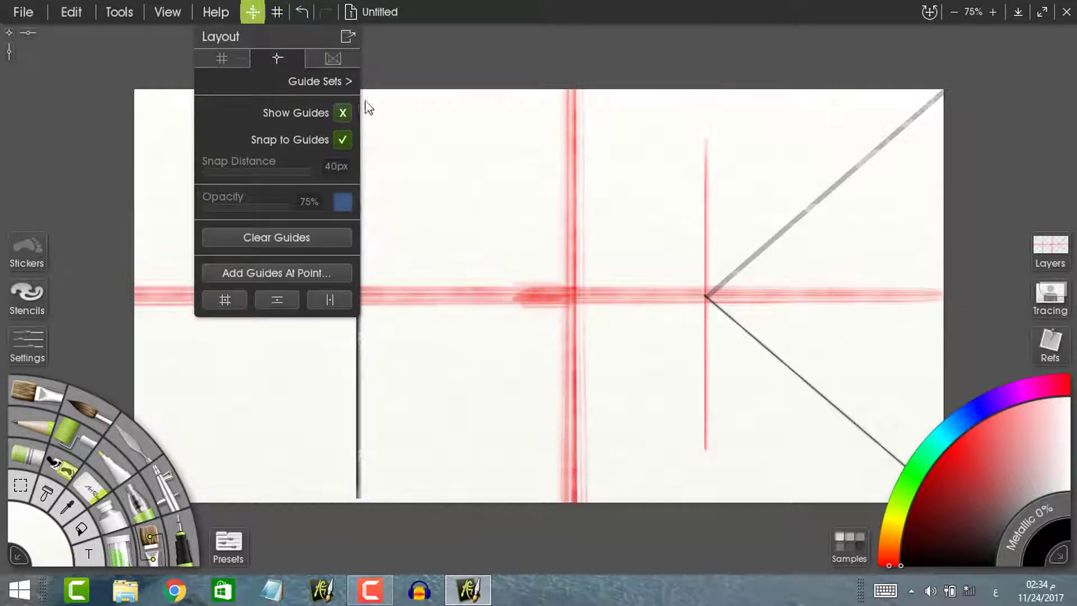
Show the perspective grid on the canvas.
left_click(334, 58)
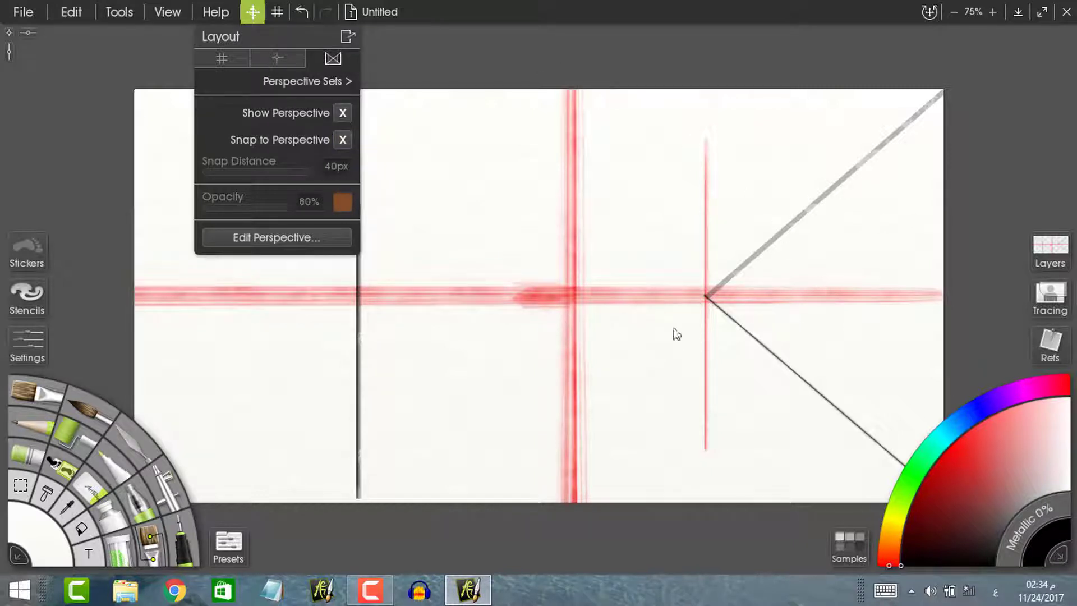
left_click(342, 114)
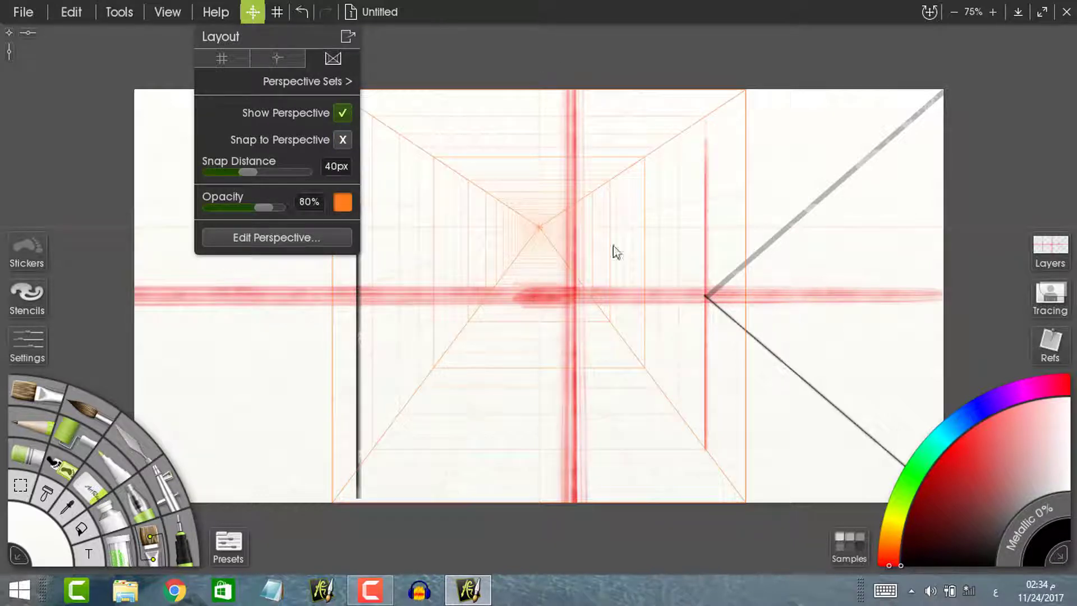
left_click(541, 228)
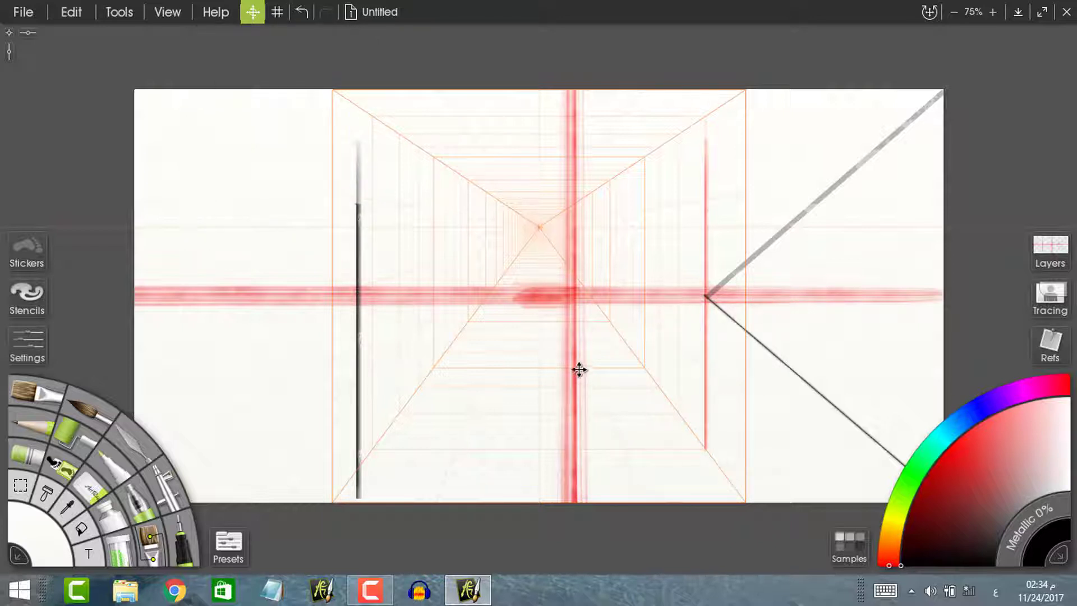
key("ctrl+t")
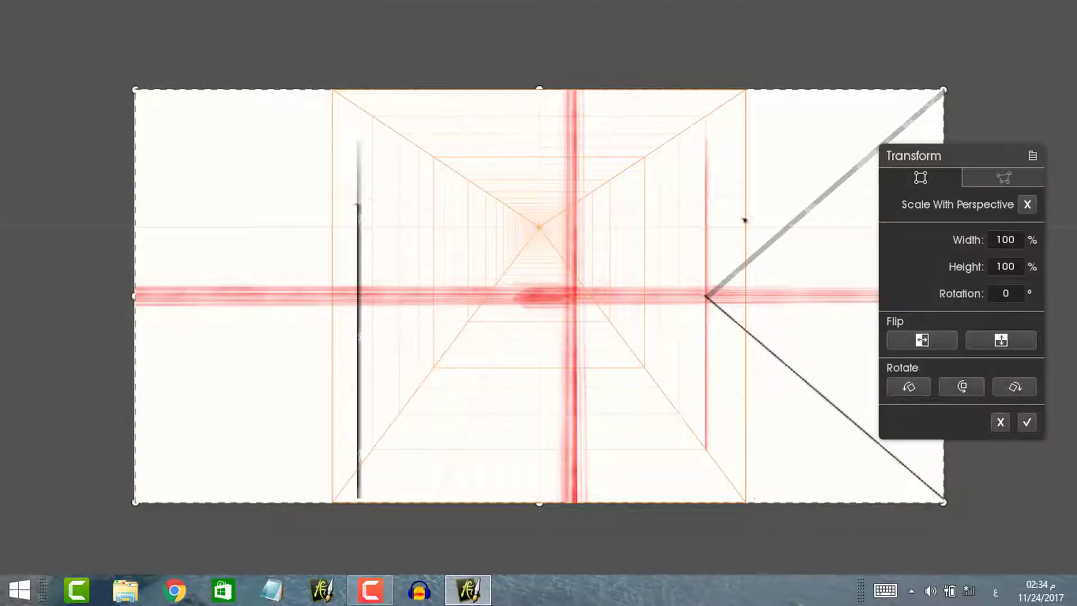
left_click_drag(538, 90, 544, 54)
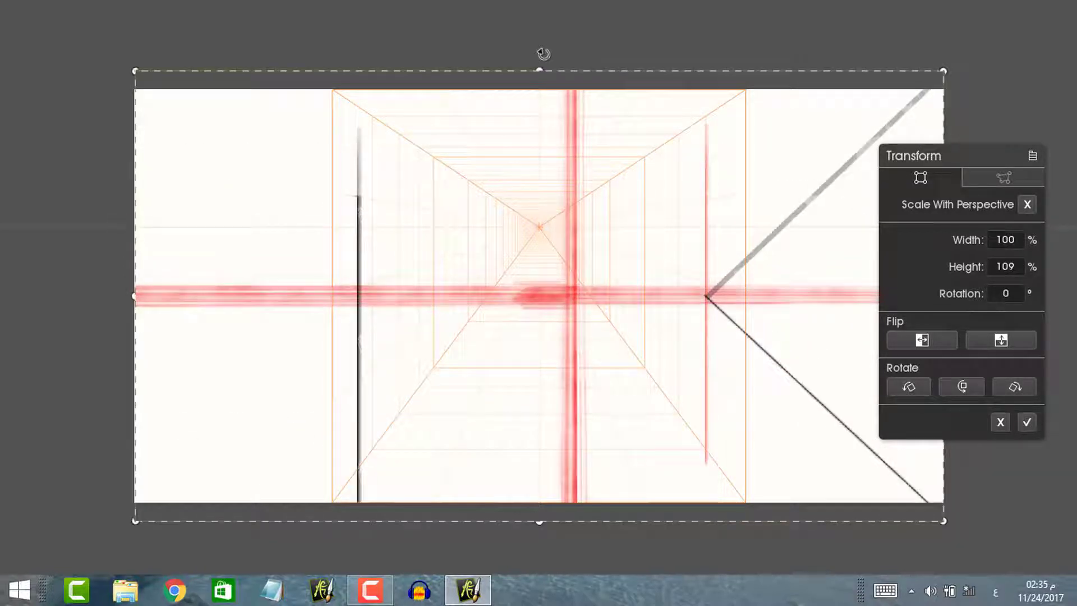
left_click(1006, 179)
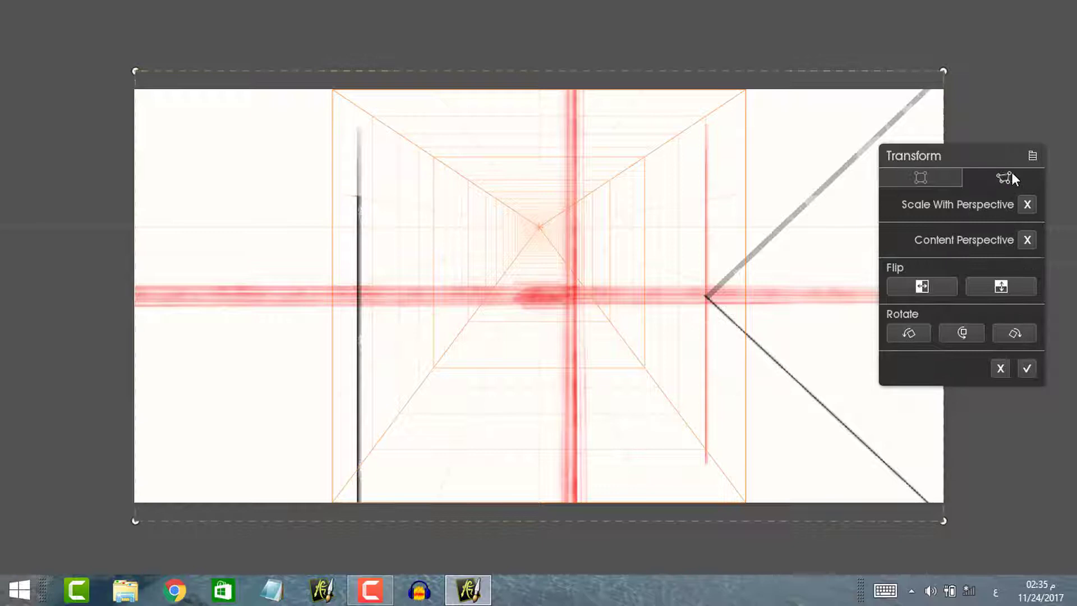
left_click(920, 177)
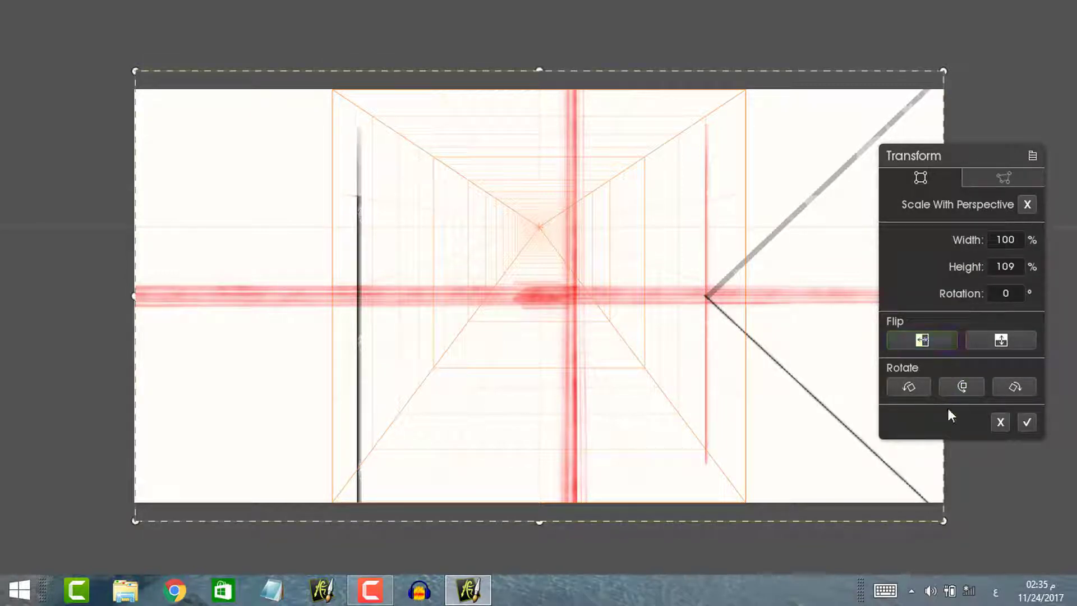
left_click(998, 423)
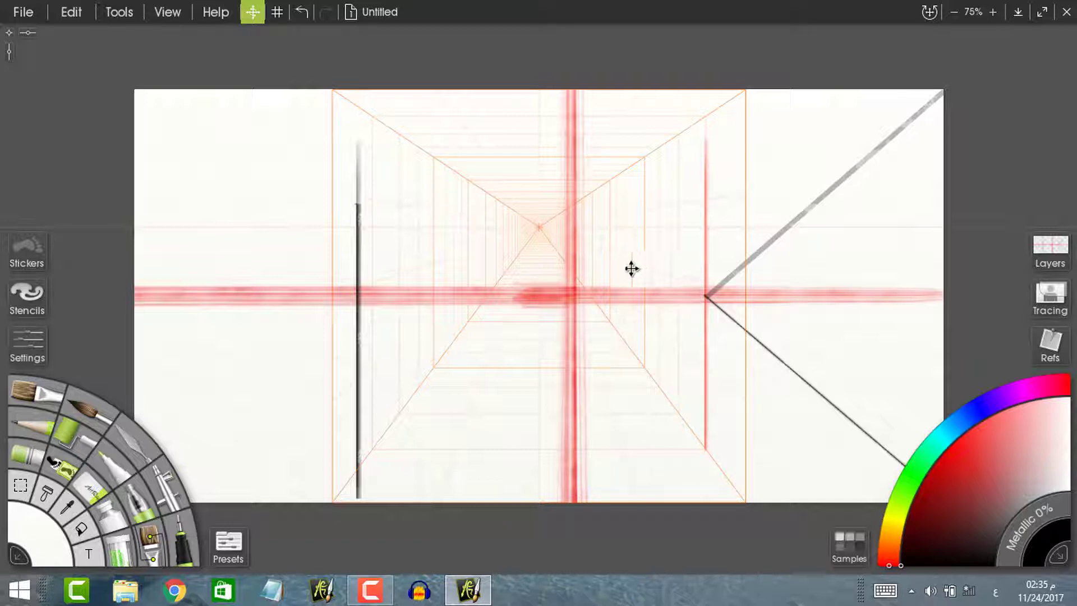
Edit the perspective grid by pulling the ceiling's right corner inward, lowering the right wall's upper corner and raising the left wall's lower corner.
left_click(278, 13)
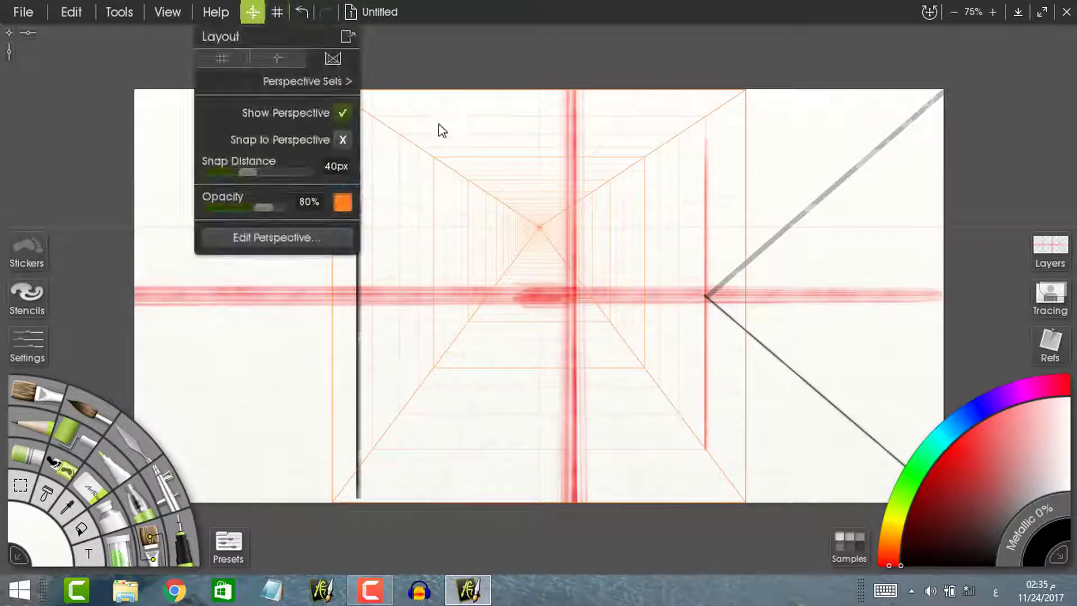
left_click(286, 237)
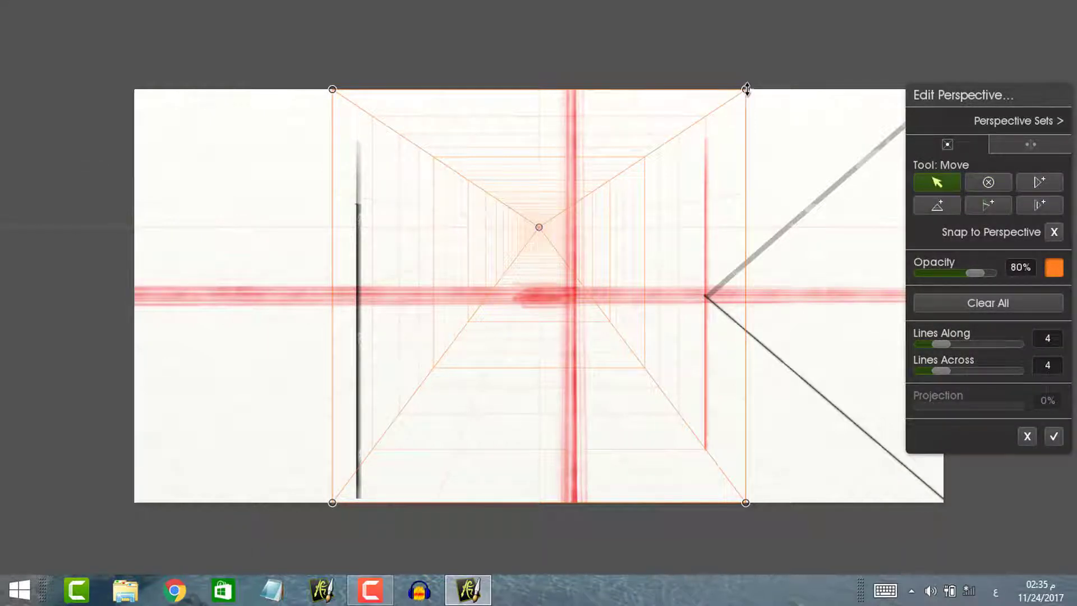
left_click_drag(745, 89, 778, 108)
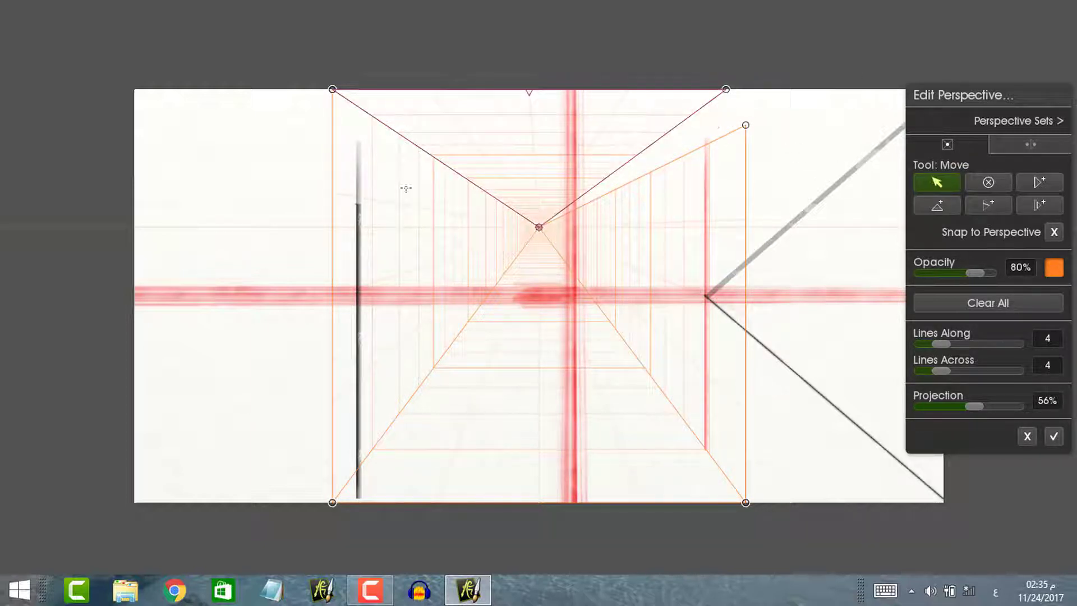
left_click_drag(333, 499, 106, 460)
left_click_drag(333, 281, 282, 308)
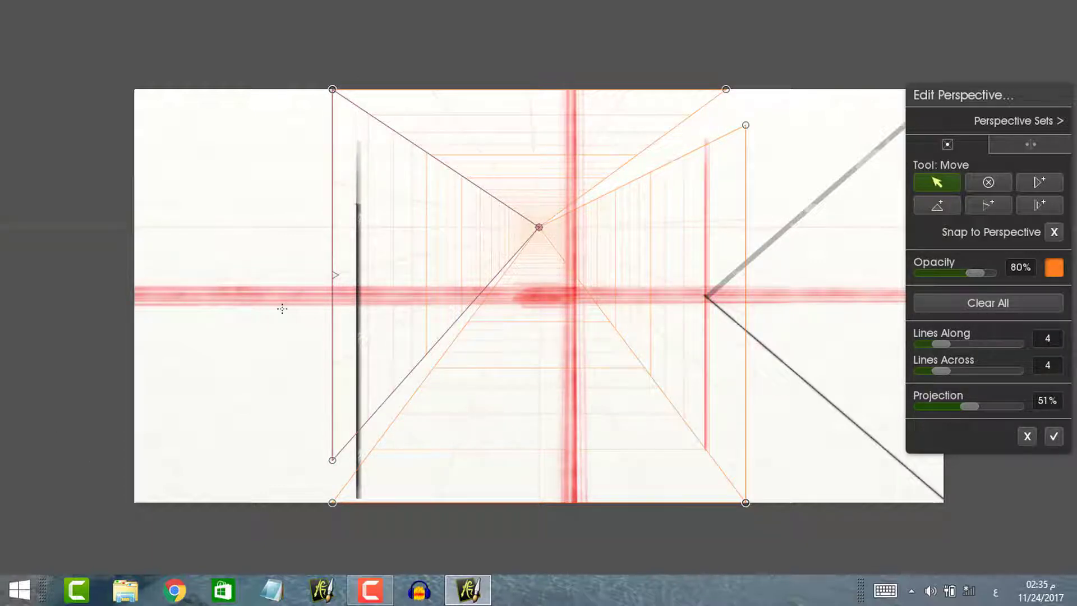
Choose the Add Wall perspective tool and shift the vanishing point slightly to the right.
left_click(1028, 145)
left_click(580, 351)
left_click(1037, 182)
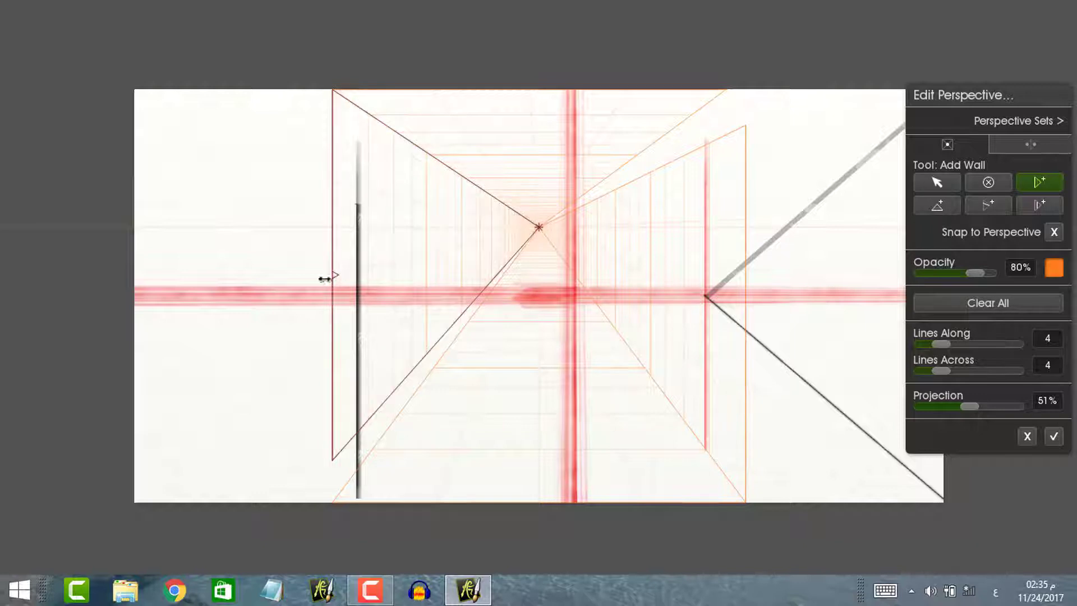
left_click(418, 296)
left_click_drag(418, 296, 335, 297)
left_click_drag(540, 225, 542, 314)
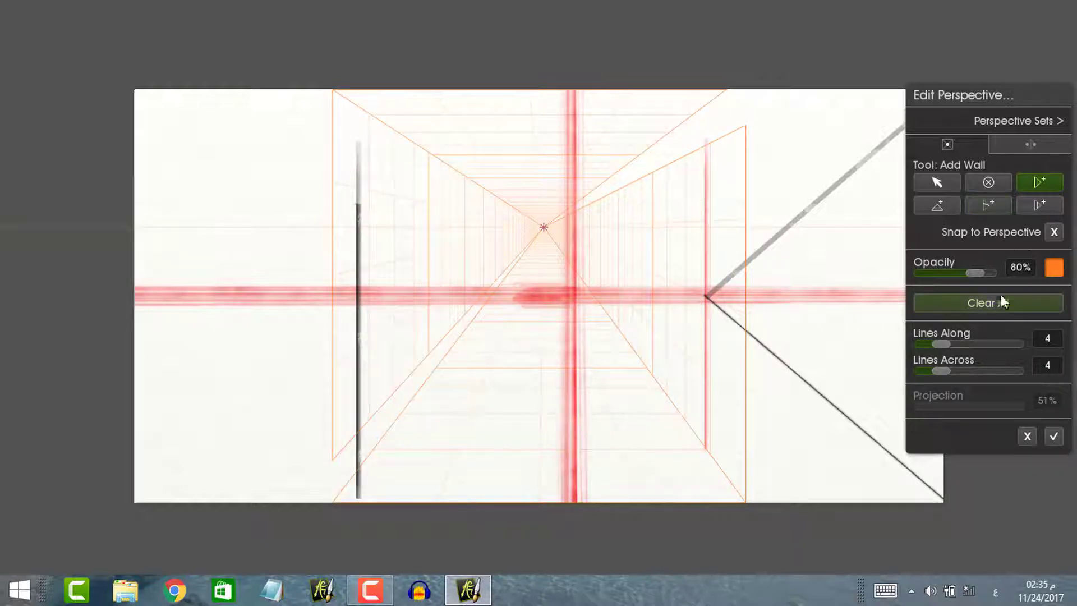
Set the perspective grid's opacity to 100% and its line colour to black.
mouse_move(977, 274)
left_mouse_down()
mouse_move(946, 271)
mouse_move(991, 273)
left_mouse_up()
left_click(1053, 271)
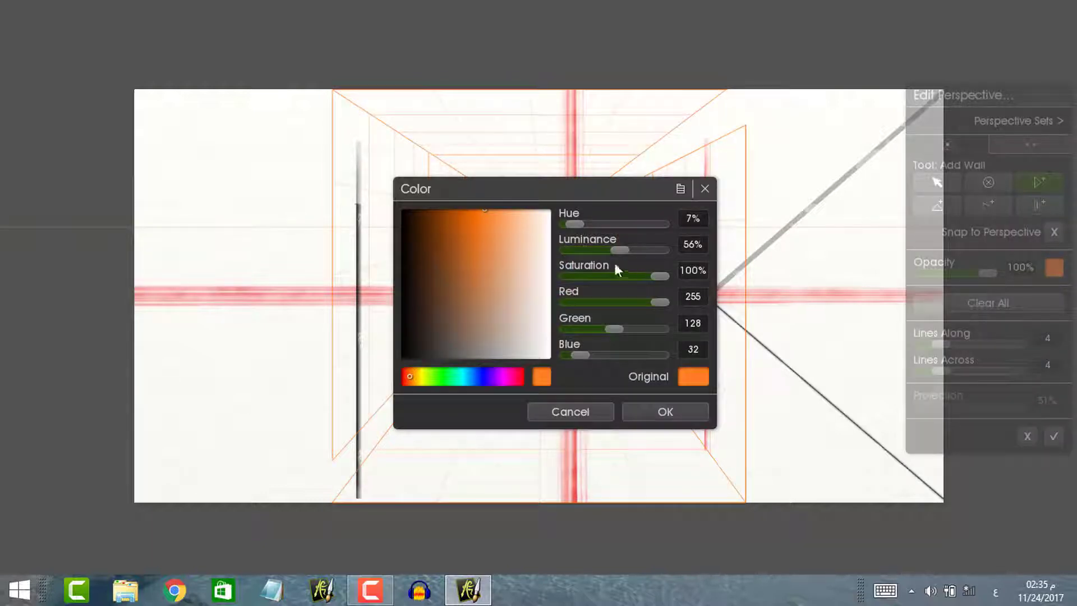
left_click_drag(617, 250, 354, 203)
left_click(694, 406)
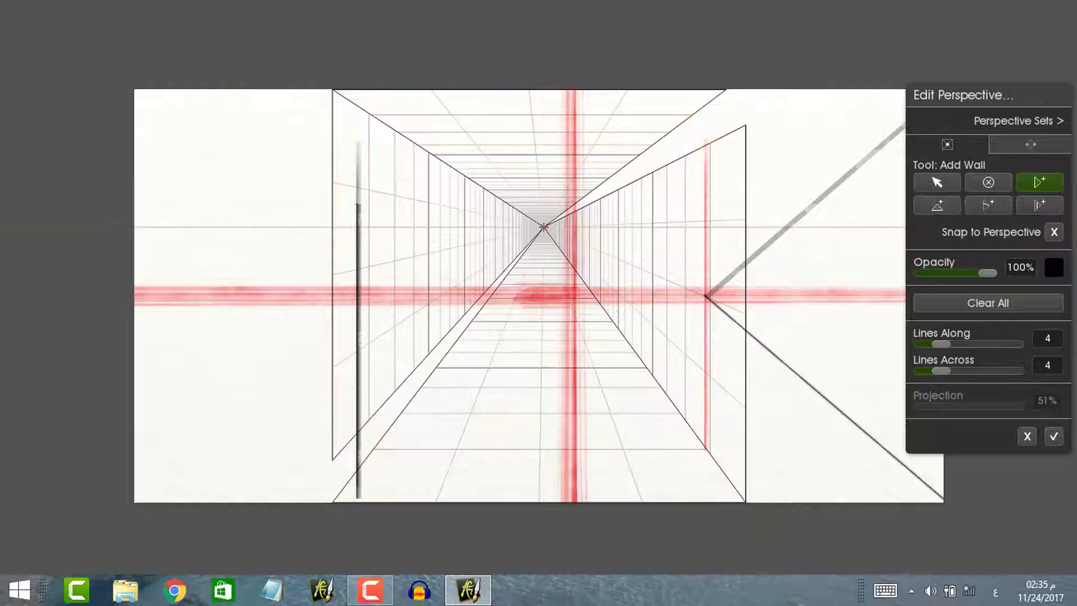
Set the perspective grid to 6 lines along and 0 across, and apply it with the vanishing point moved down and left.
left_click_drag(972, 345, 948, 353)
left_click_drag(941, 371, 908, 361)
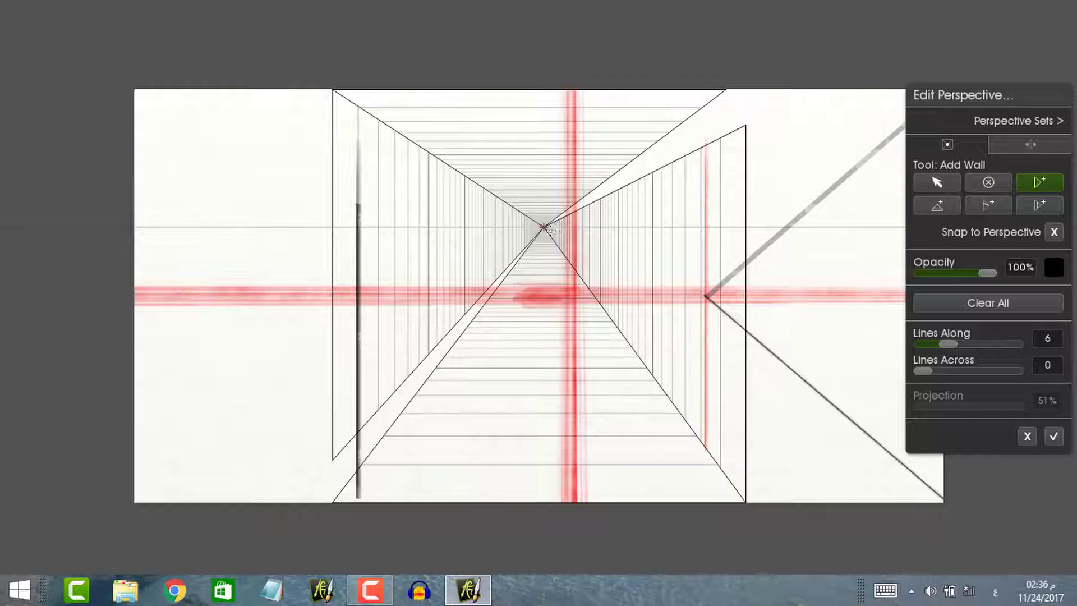
left_click_drag(543, 227, 680, 319)
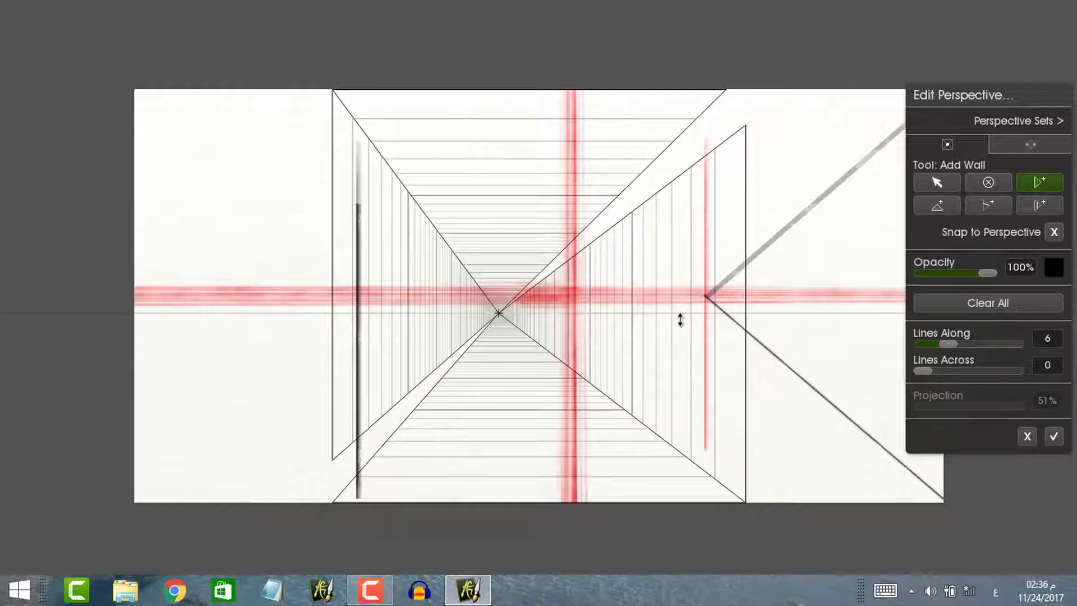
left_click(1053, 437)
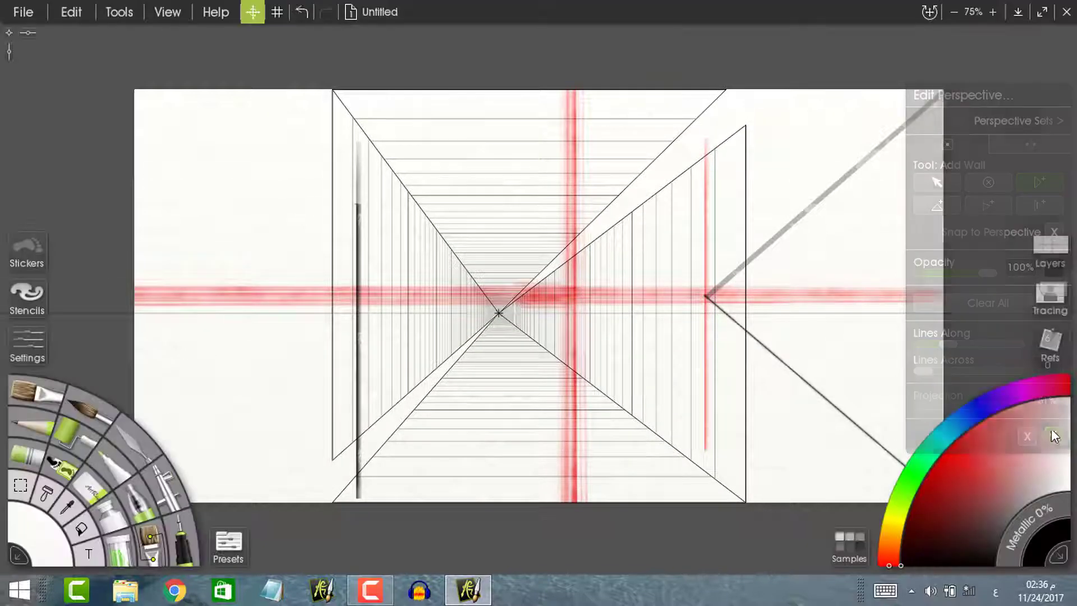
Hide the perspective grid.
left_click(252, 12)
left_click(342, 113)
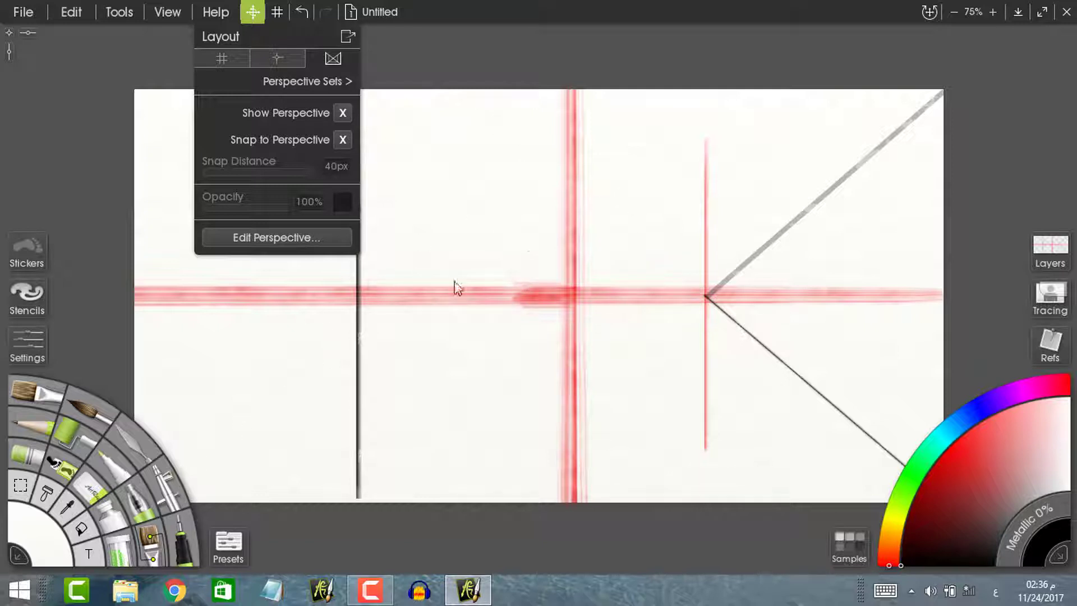
left_click(1056, 250)
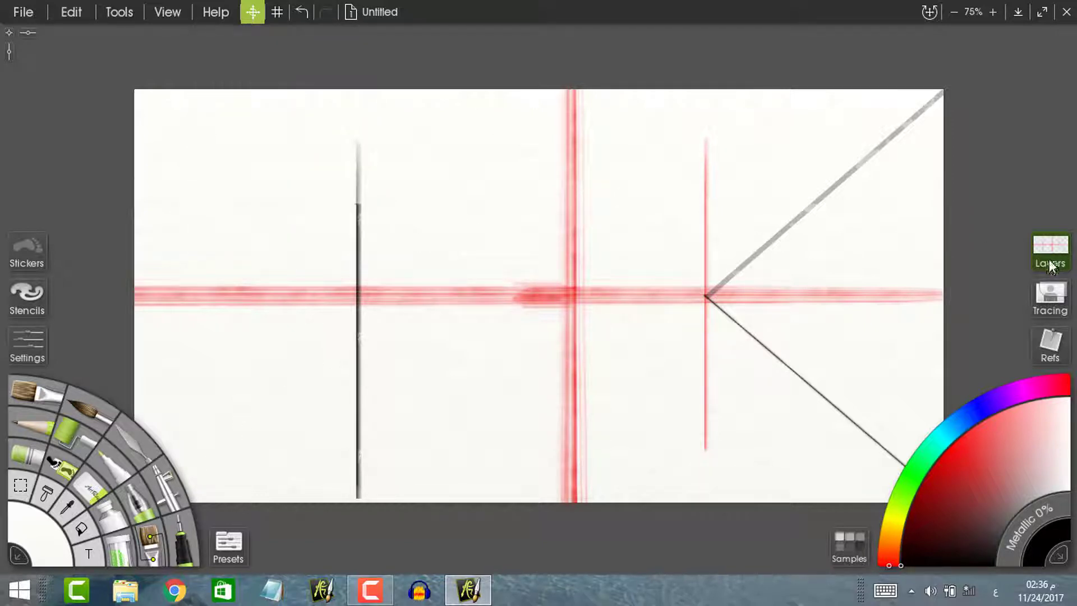
Add a new layer and delete Layer 1 with the guide-demo strokes.
left_click(1050, 263)
left_click(917, 258)
left_click(987, 220)
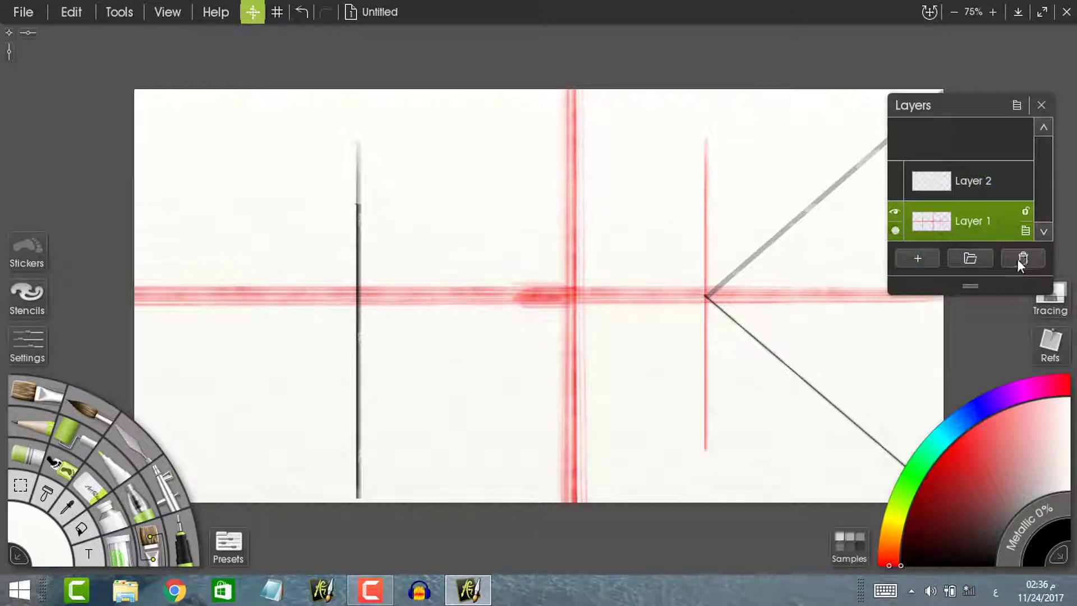
left_click(1019, 259)
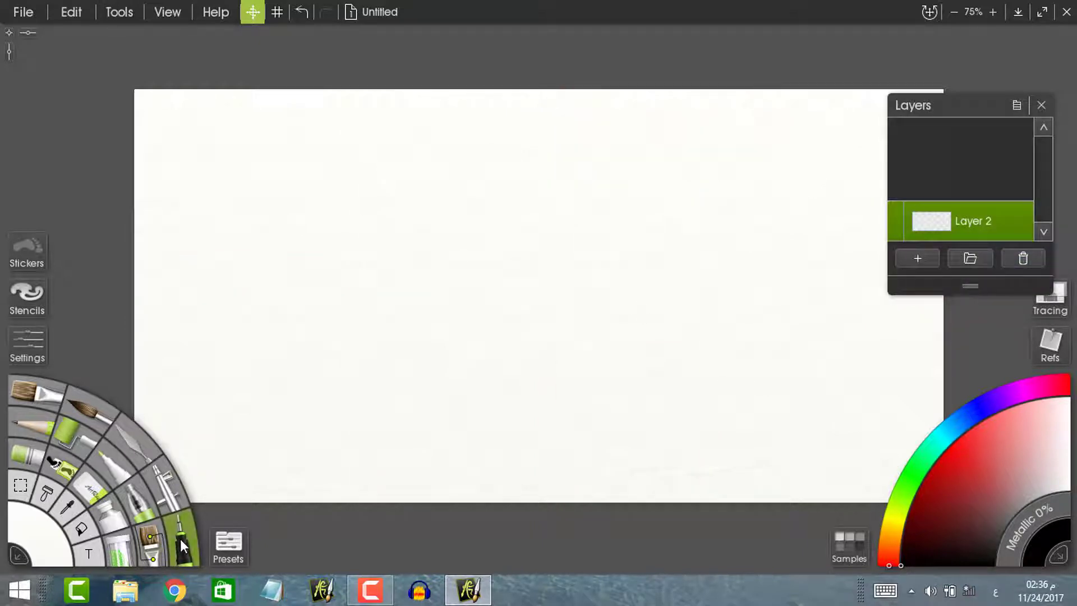
Ink a house's four-sided roof panel on Layer 2 with curved black pen strokes at 13% size.
left_click(180, 538)
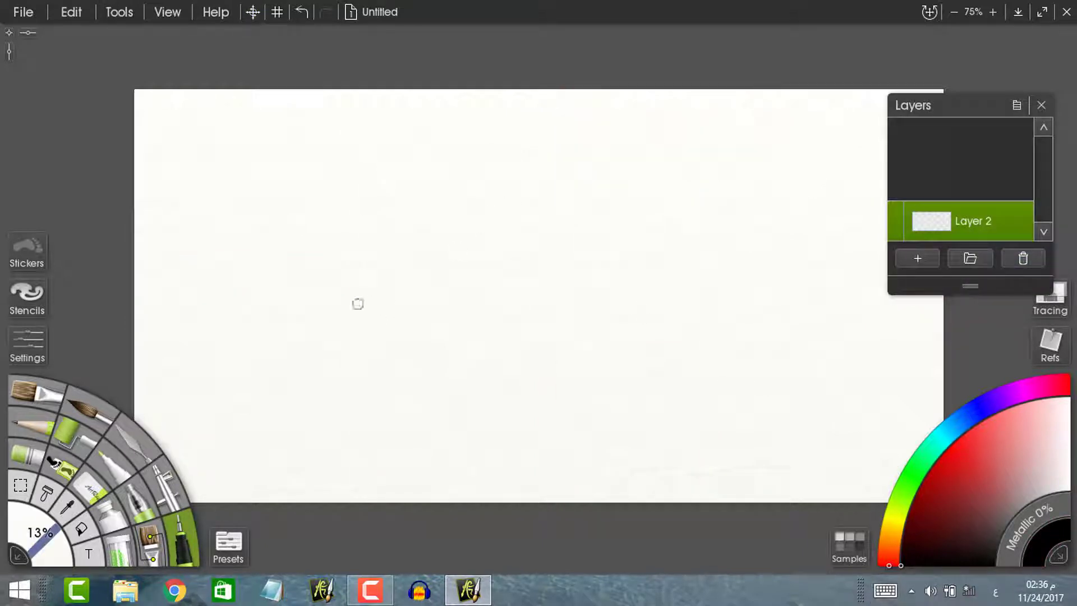
mouse_move(331, 315)
left_mouse_down()
mouse_move(428, 264)
mouse_move(490, 200)
left_mouse_up()
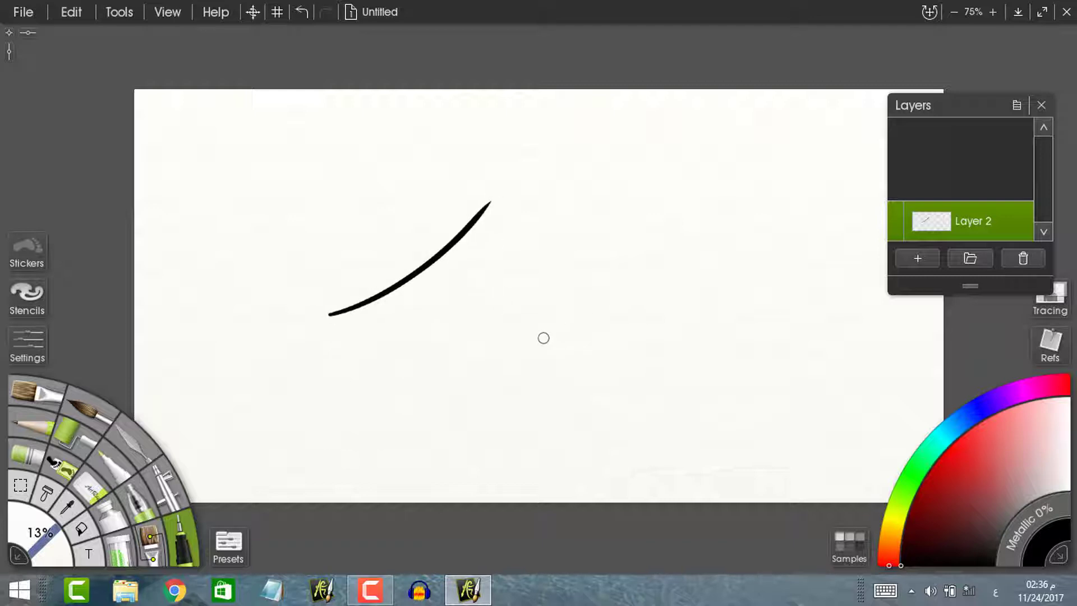
mouse_move(544, 341)
left_mouse_down()
mouse_move(638, 254)
mouse_move(662, 193)
left_mouse_up()
mouse_move(489, 206)
left_mouse_down()
mouse_move(553, 215)
mouse_move(661, 196)
left_mouse_up()
mouse_move(332, 316)
left_mouse_down()
mouse_move(461, 342)
mouse_move(548, 338)
left_mouse_up()
Ink the house's right gable slope, outer wall edges, front corner edge and curved base lines.
mouse_move(329, 315)
left_mouse_down()
mouse_move(373, 405)
mouse_move(376, 449)
left_mouse_up()
mouse_move(659, 201)
left_mouse_down()
mouse_move(703, 272)
mouse_move(777, 304)
mouse_move(741, 373)
mouse_move(735, 445)
left_mouse_up()
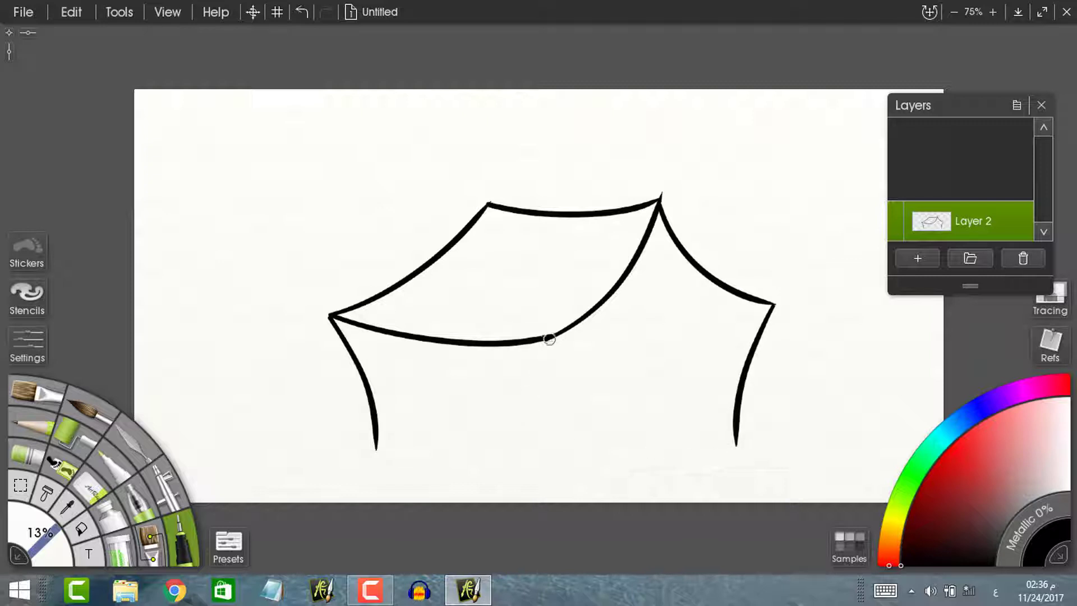
mouse_move(549, 338)
left_mouse_down()
mouse_move(586, 380)
mouse_move(607, 457)
left_mouse_up()
mouse_move(373, 450)
left_mouse_down()
mouse_move(415, 438)
mouse_move(511, 445)
mouse_move(611, 464)
mouse_move(678, 441)
mouse_move(737, 444)
left_mouse_up()
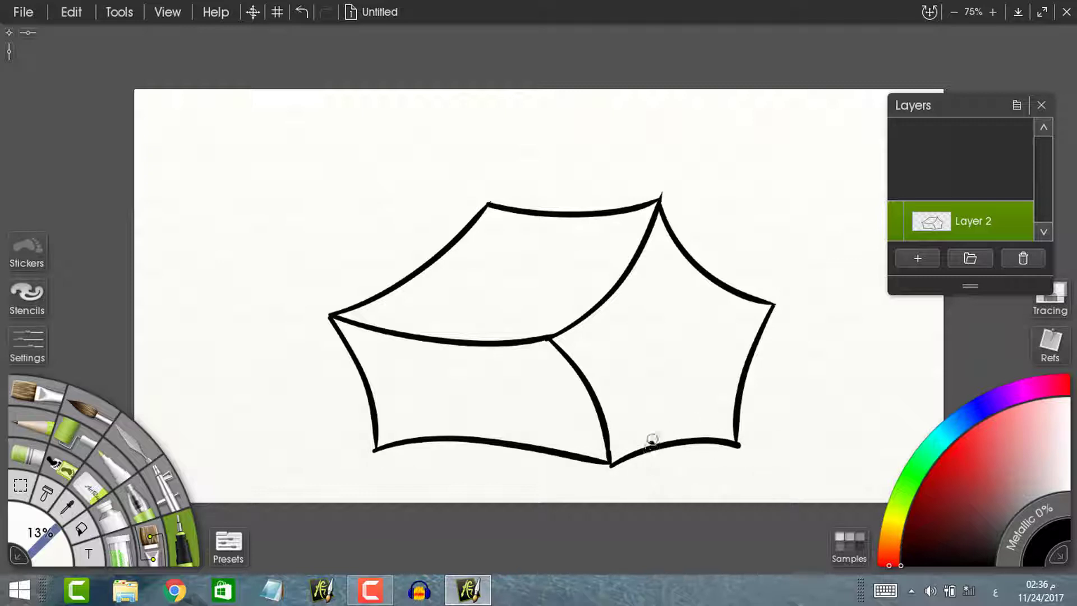
Draw a door and a round window on the gable wall, and two four-sided windows on the long side wall.
mouse_move(651, 442)
left_mouse_down()
mouse_move(638, 336)
mouse_move(692, 329)
mouse_move(697, 436)
left_mouse_up()
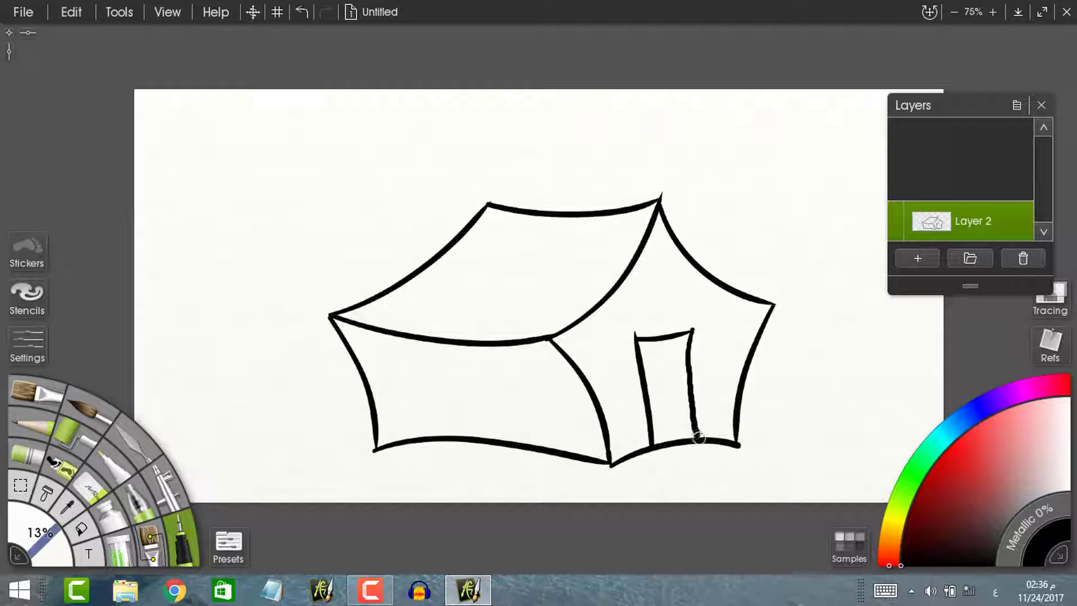
mouse_move(641, 287)
left_mouse_down()
mouse_move(669, 266)
mouse_move(690, 303)
mouse_move(642, 319)
mouse_move(657, 262)
mouse_move(675, 280)
mouse_move(646, 284)
mouse_move(675, 295)
mouse_move(648, 292)
left_mouse_up()
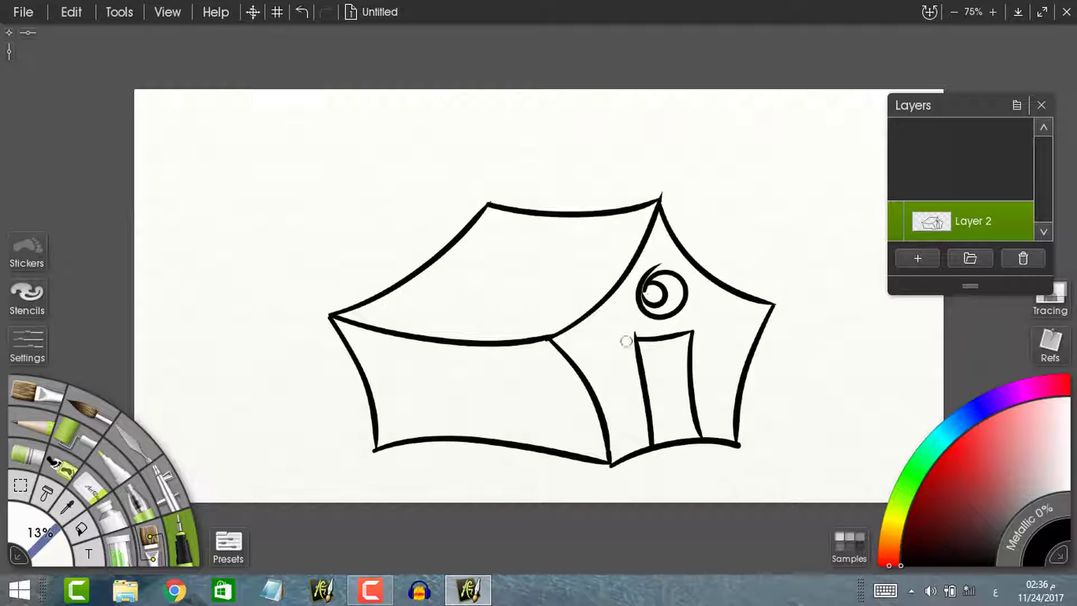
mouse_move(361, 343)
left_mouse_down()
mouse_move(432, 358)
mouse_move(386, 404)
mouse_move(447, 409)
left_mouse_up()
mouse_move(424, 358)
left_mouse_down()
mouse_move(449, 409)
mouse_move(545, 360)
left_mouse_up()
mouse_move(467, 361)
left_mouse_down()
mouse_move(494, 412)
mouse_move(566, 408)
left_mouse_up()
left_click_drag(544, 360, 563, 408)
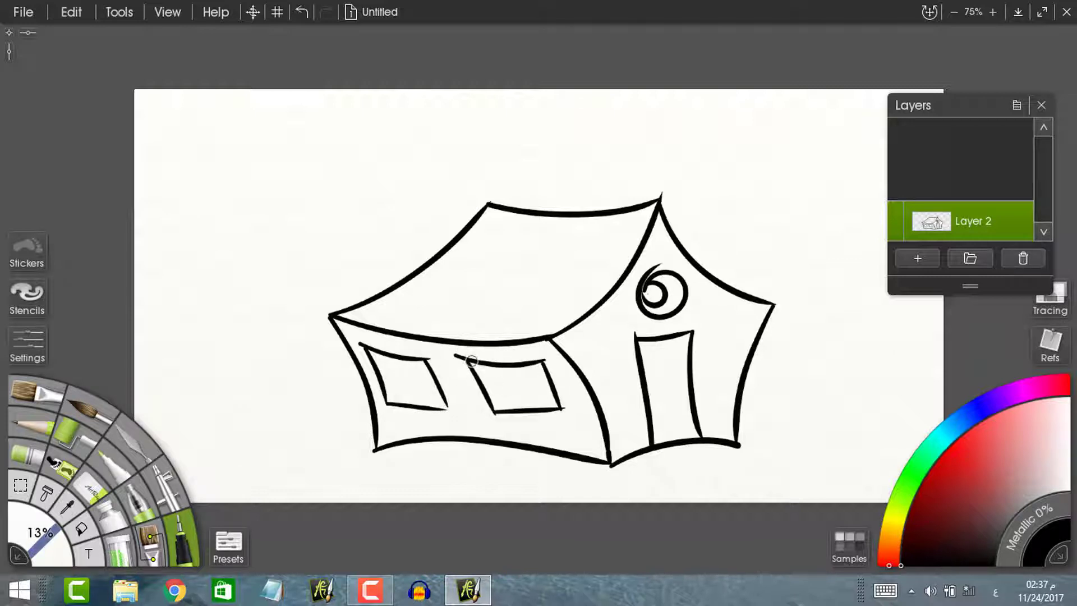
Close the gap in the first side window's outline, and flood-fill the roof dark red on a new layer.
left_click_drag(449, 409, 440, 384)
left_click(920, 257)
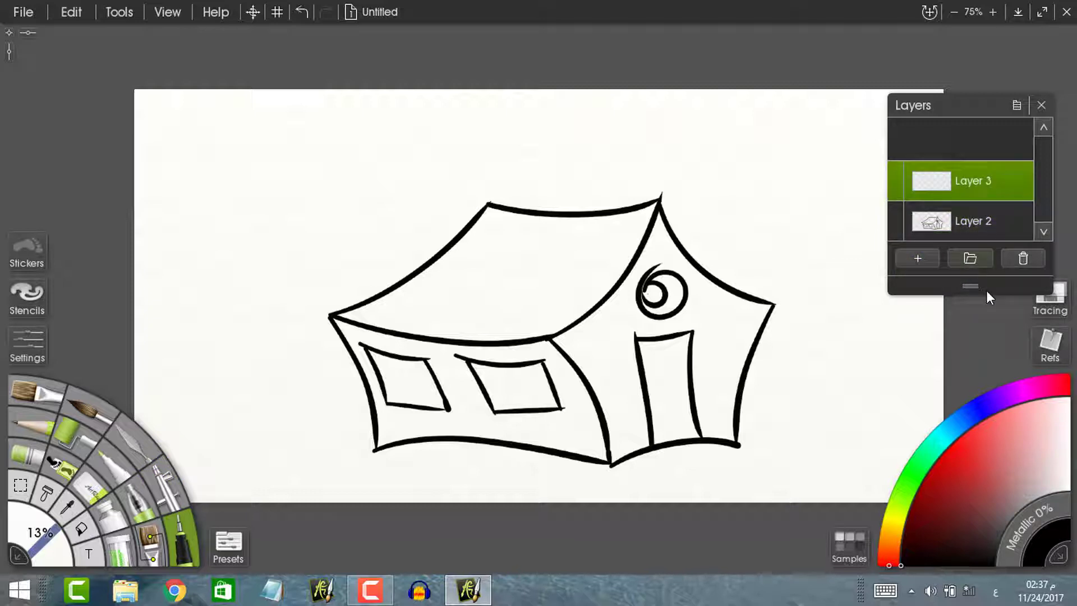
left_click(928, 498)
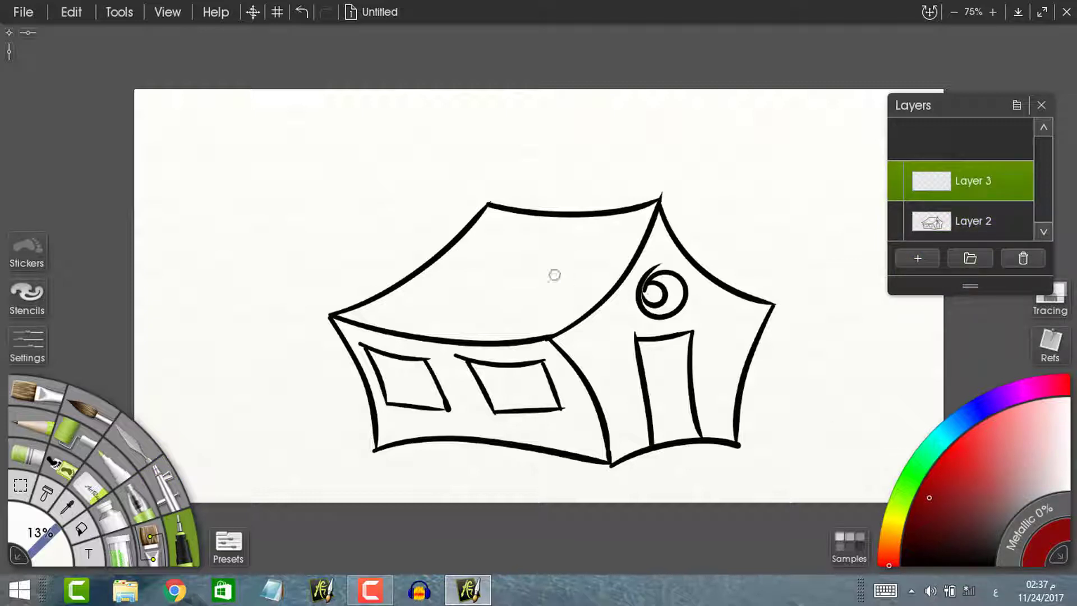
left_click(81, 528)
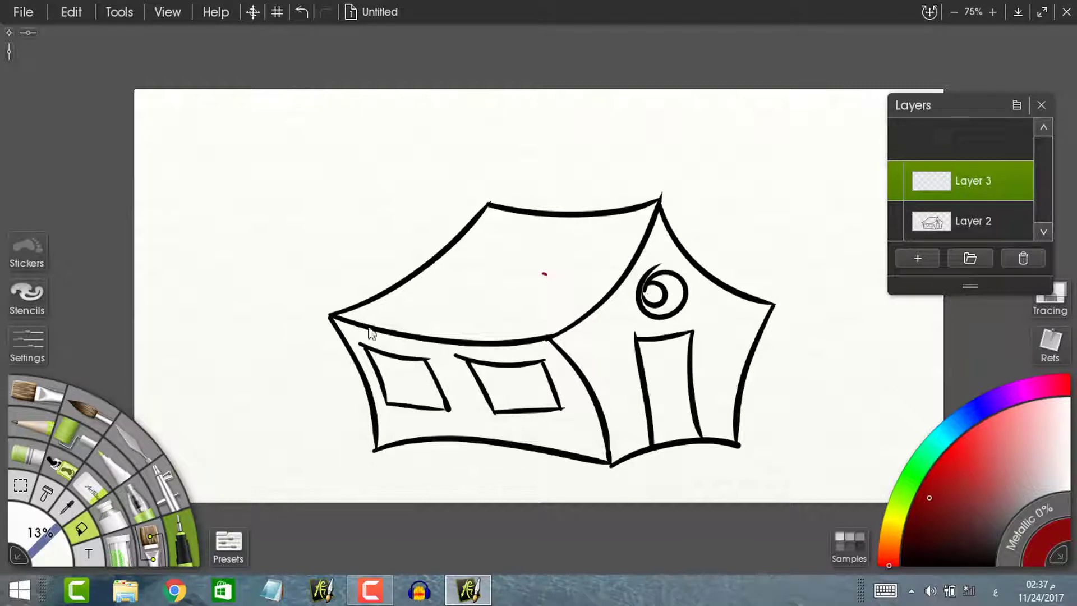
left_click(520, 284)
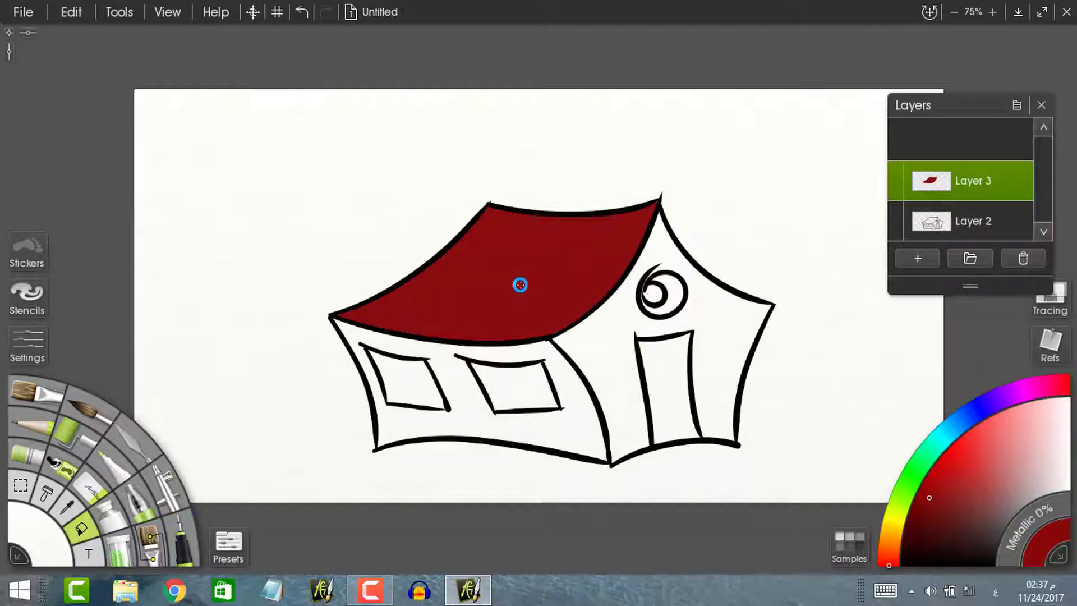
Try filling the side wall and gable wall with salmon on Layer 3, and undo both wall fills.
left_click(897, 546)
left_click(995, 435)
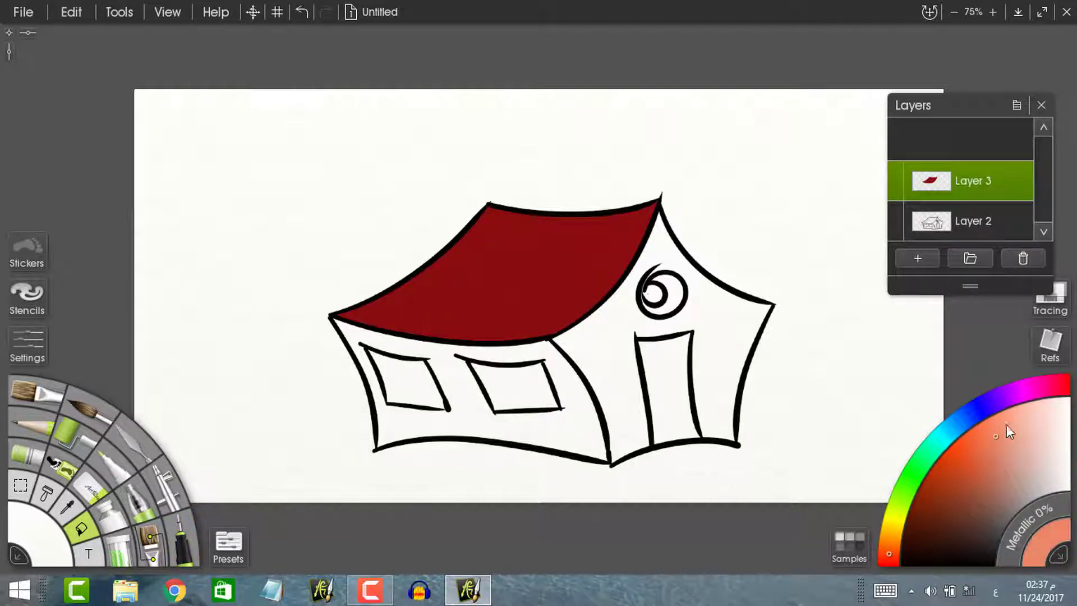
left_click(448, 415)
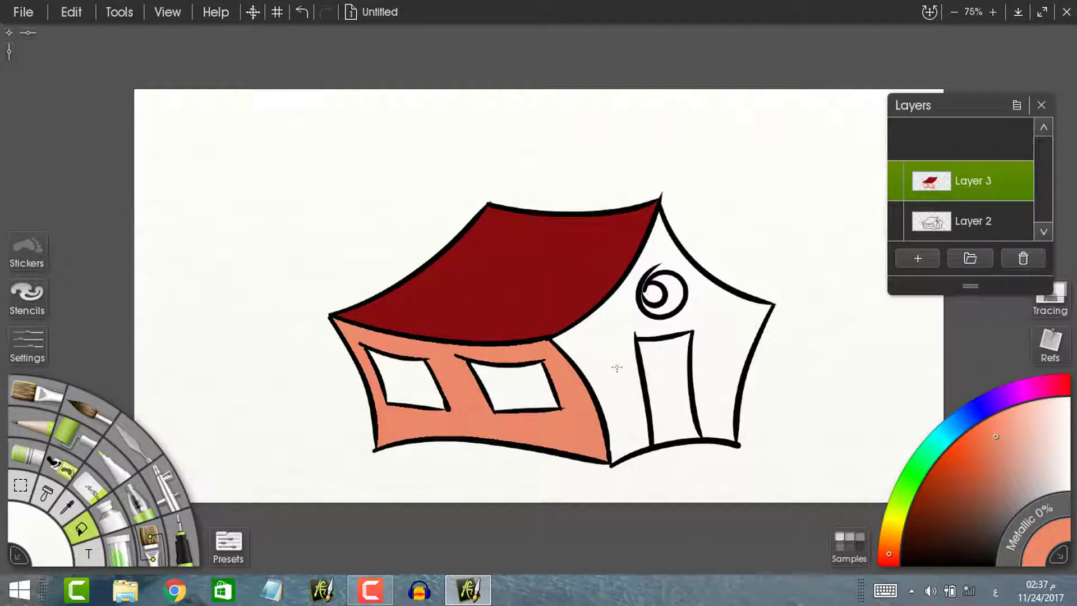
left_click(717, 366)
left_click(900, 563)
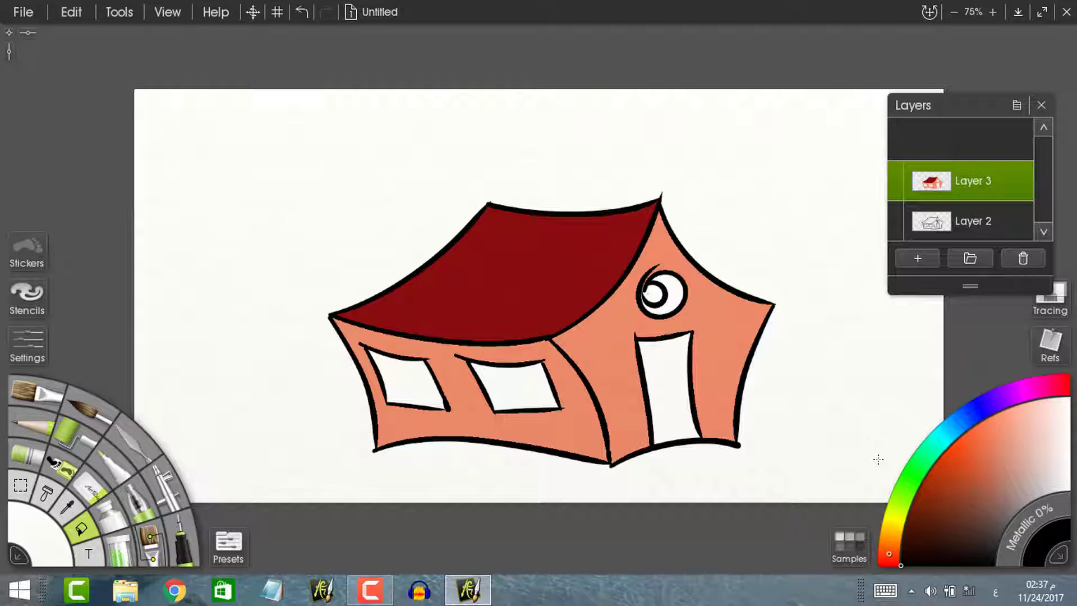
left_click(303, 14)
left_click(304, 15)
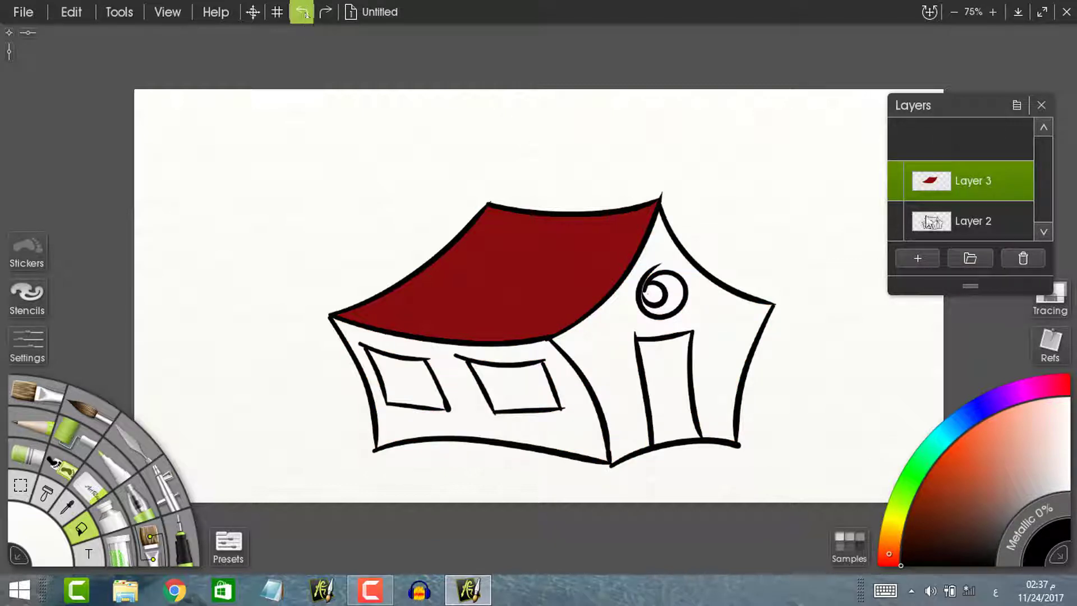
Fill both house walls with salmon on a new layer, and fill the door the same colour on another new layer.
left_click(922, 257)
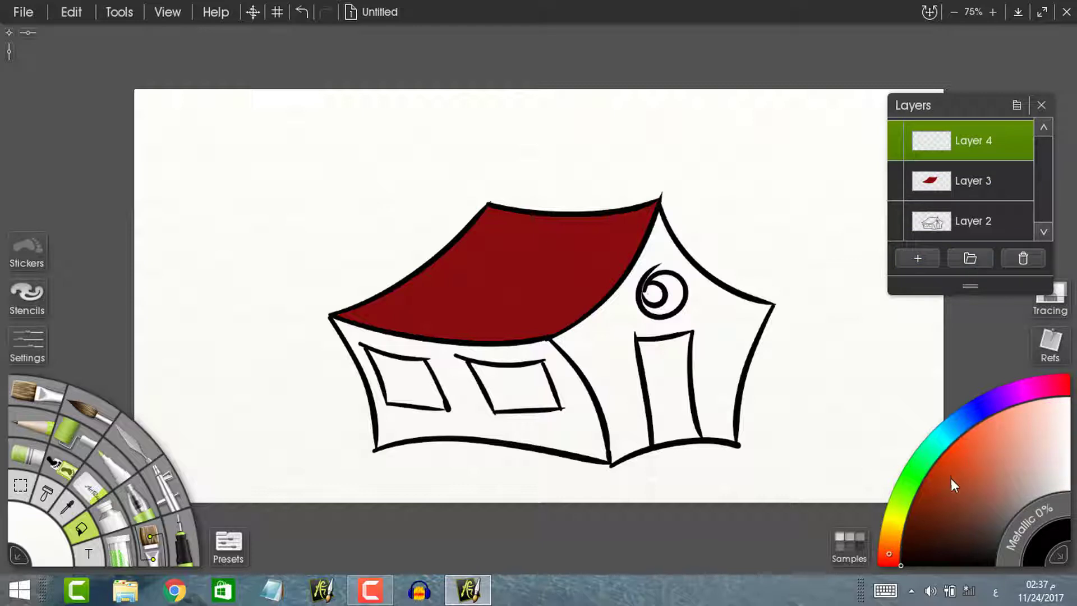
left_click(992, 436)
left_click(497, 404)
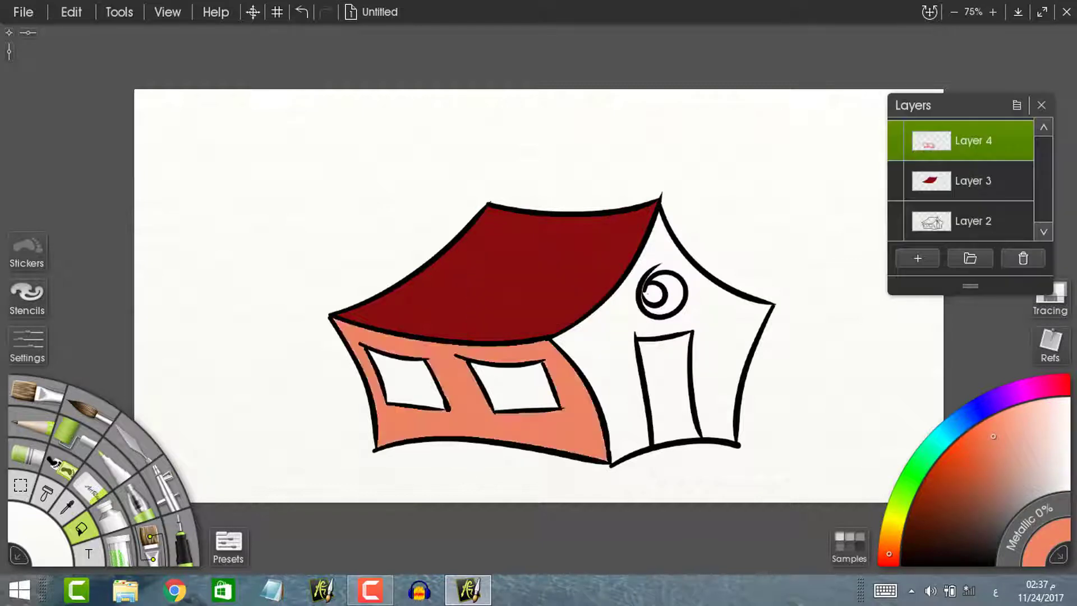
left_click(719, 323)
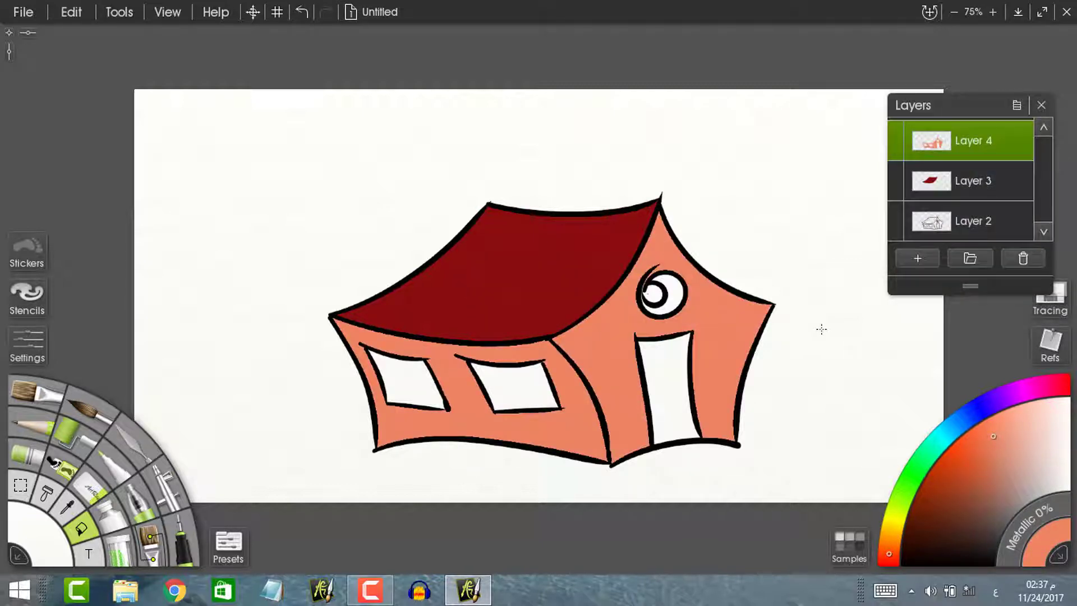
left_click(917, 258)
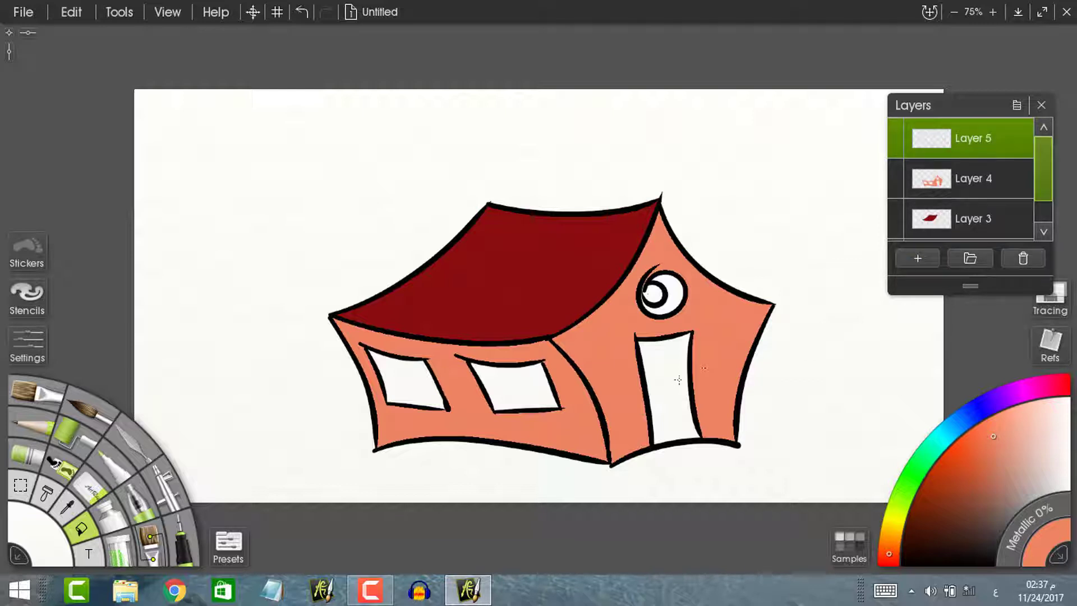
left_click(678, 381)
Try filling the door with black on Layer 5, and undo the fill.
left_click_drag(964, 510, 887, 528)
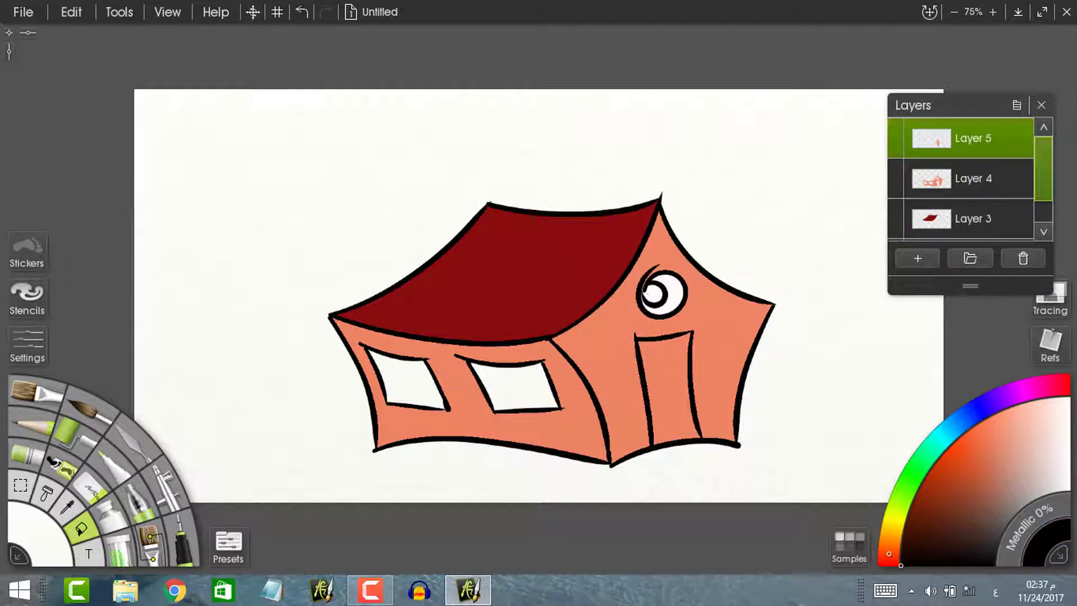
left_click(664, 399)
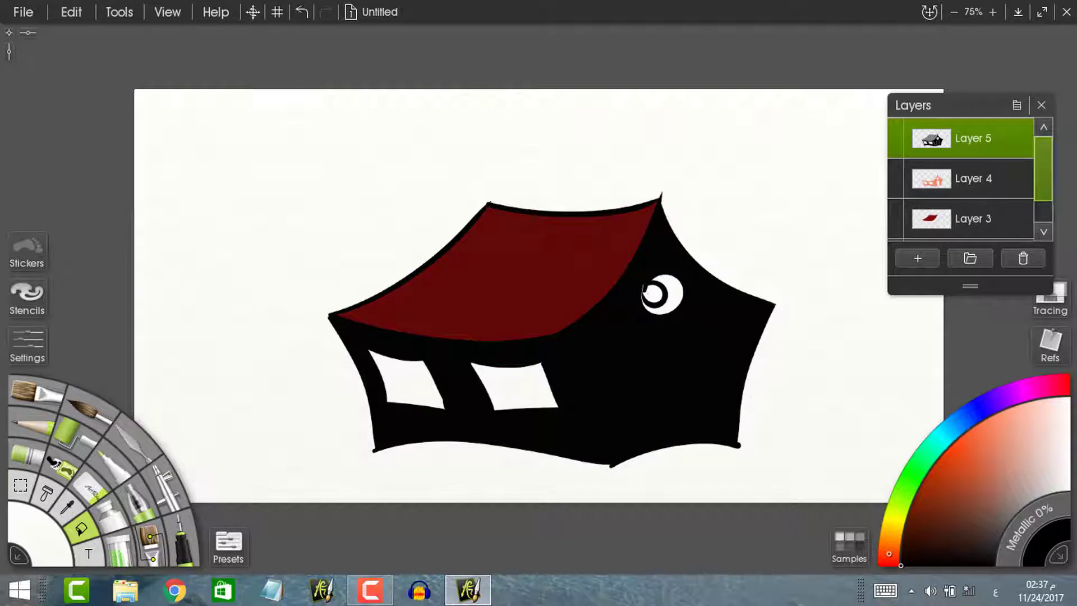
left_click(301, 12)
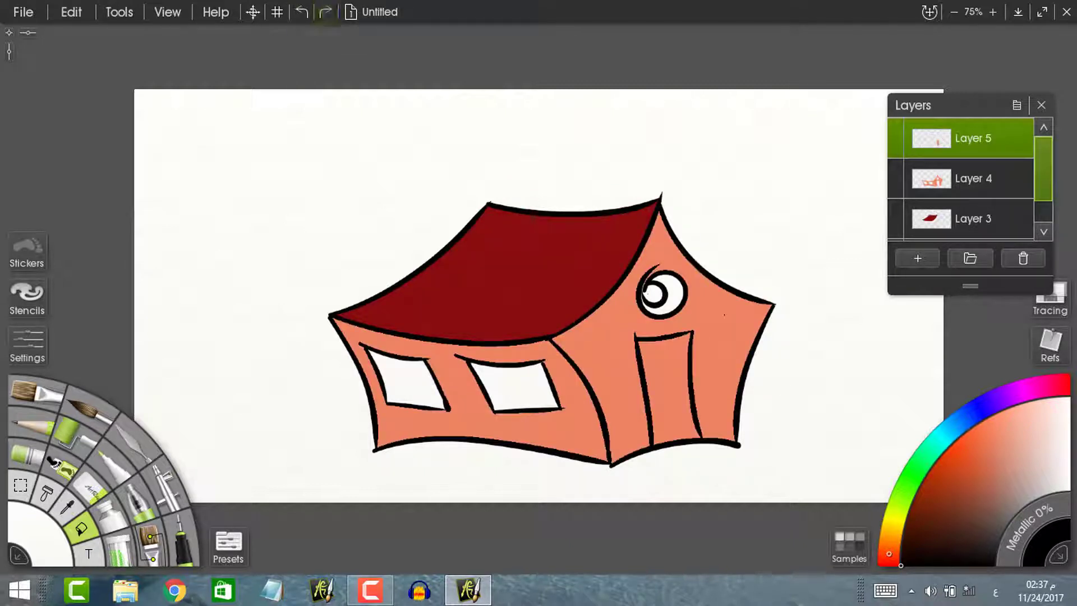
Retrace the door outline's corners and side edges with black ink pen strokes at 13% size.
left_click(181, 552)
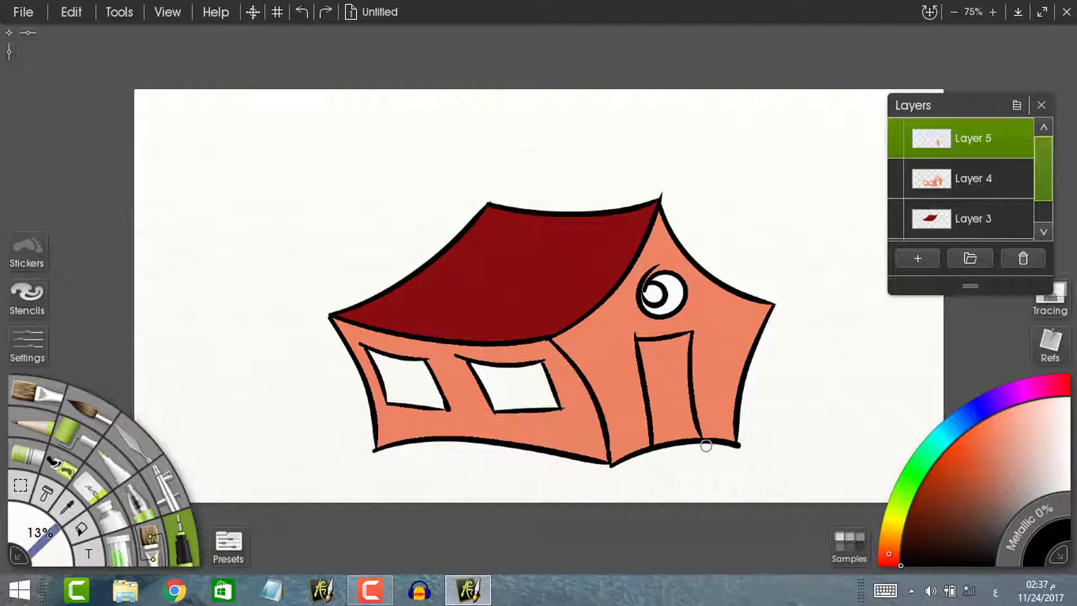
left_click_drag(700, 440, 698, 420)
left_click_drag(691, 332, 689, 359)
left_click_drag(634, 339, 646, 385)
Add another layer, try filling the door with black on it, and undo that fill.
left_click(83, 528)
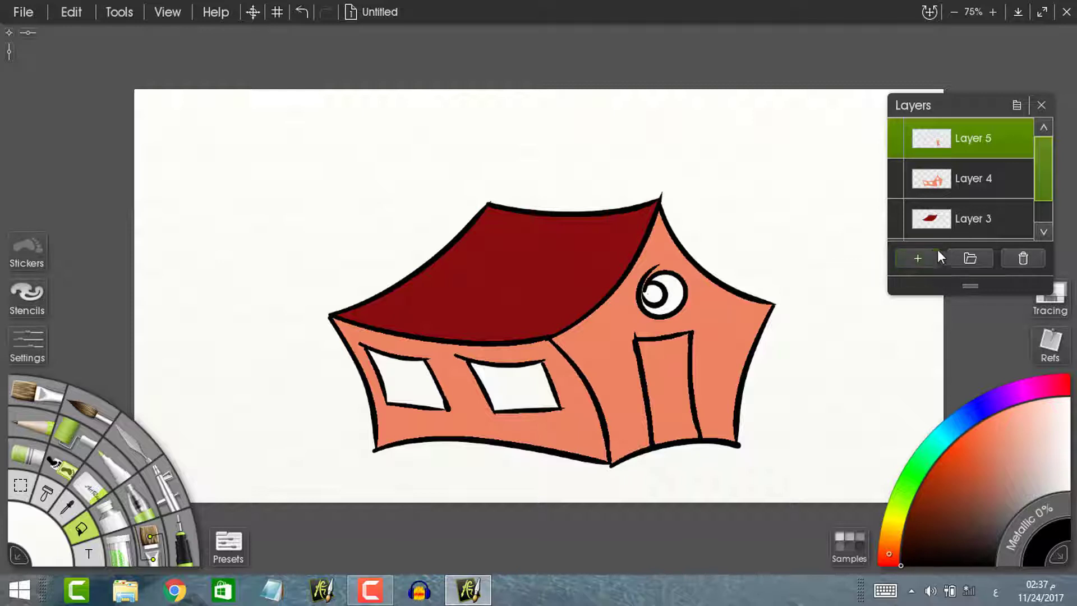
left_click(919, 258)
left_click(693, 365)
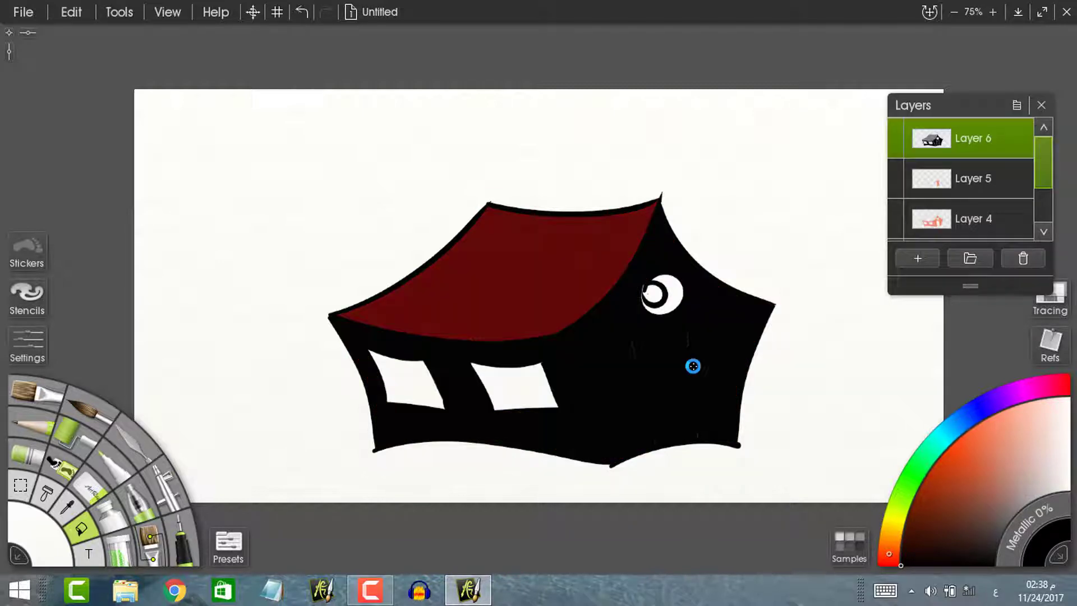
left_click(302, 12)
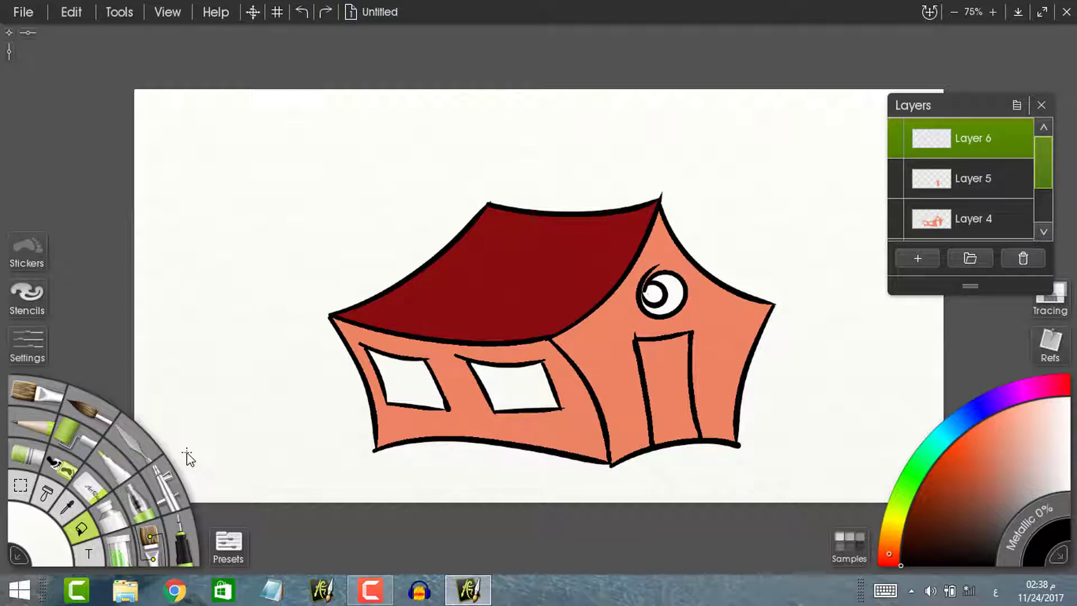
Select Layer 3 with the roof fill, open its Layer Effects and activate the Shadow effect.
scroll(987, 179, "down", 1)
scroll(987, 180, "up", 1)
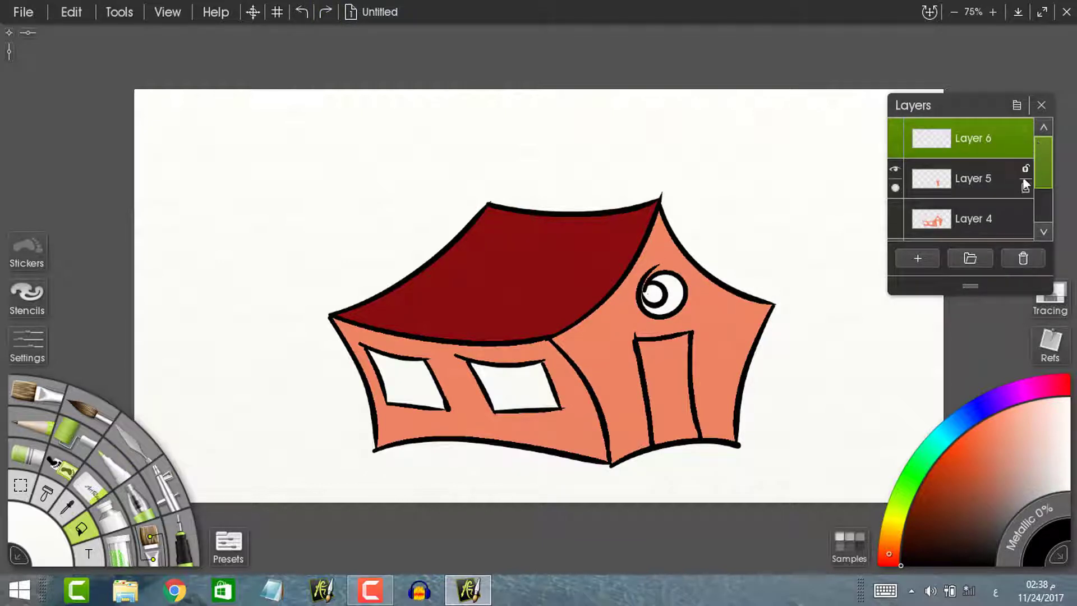
scroll(1040, 184, "down", 2)
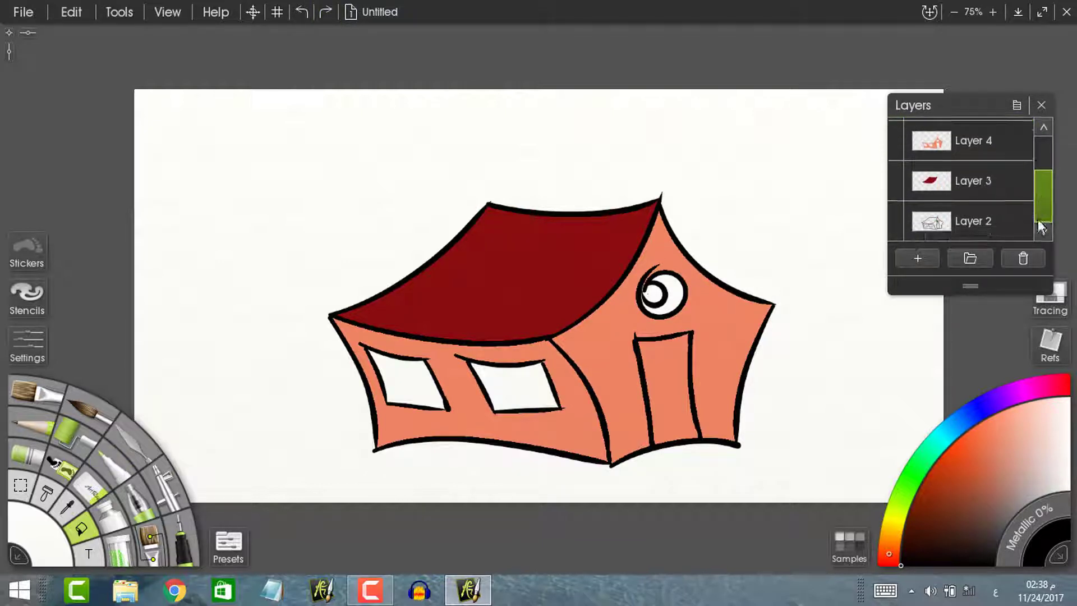
left_click(1008, 164)
left_click(1016, 106)
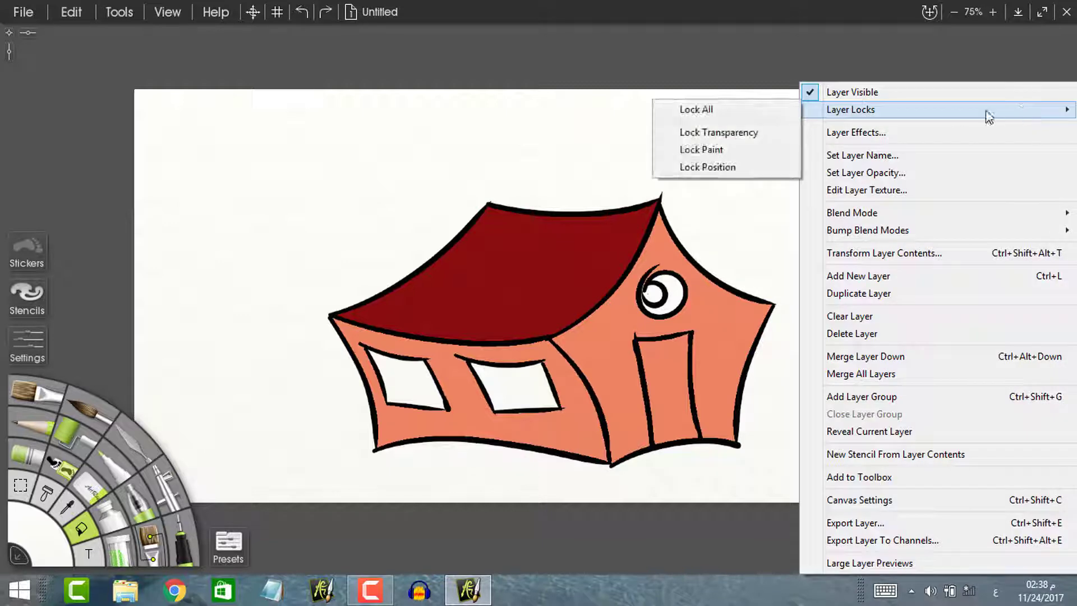
left_click(930, 134)
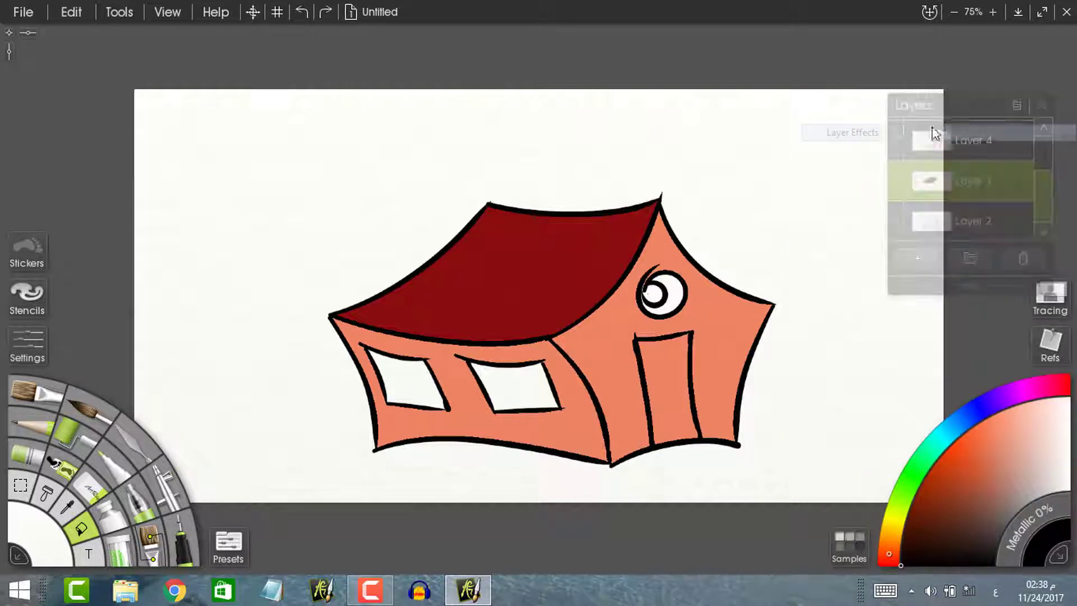
left_click_drag(826, 225, 956, 222)
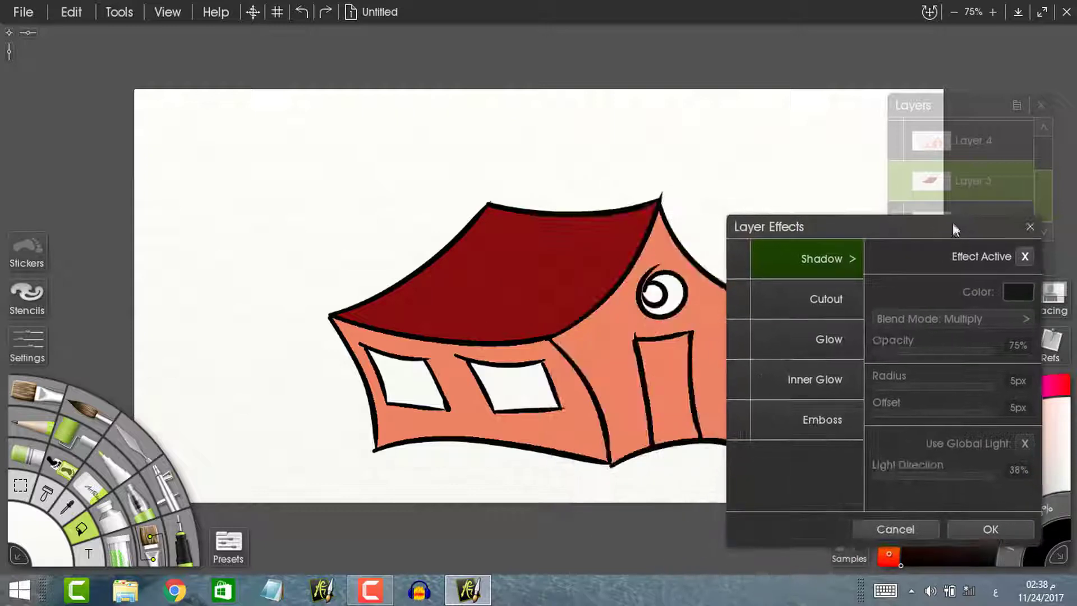
left_click(1025, 256)
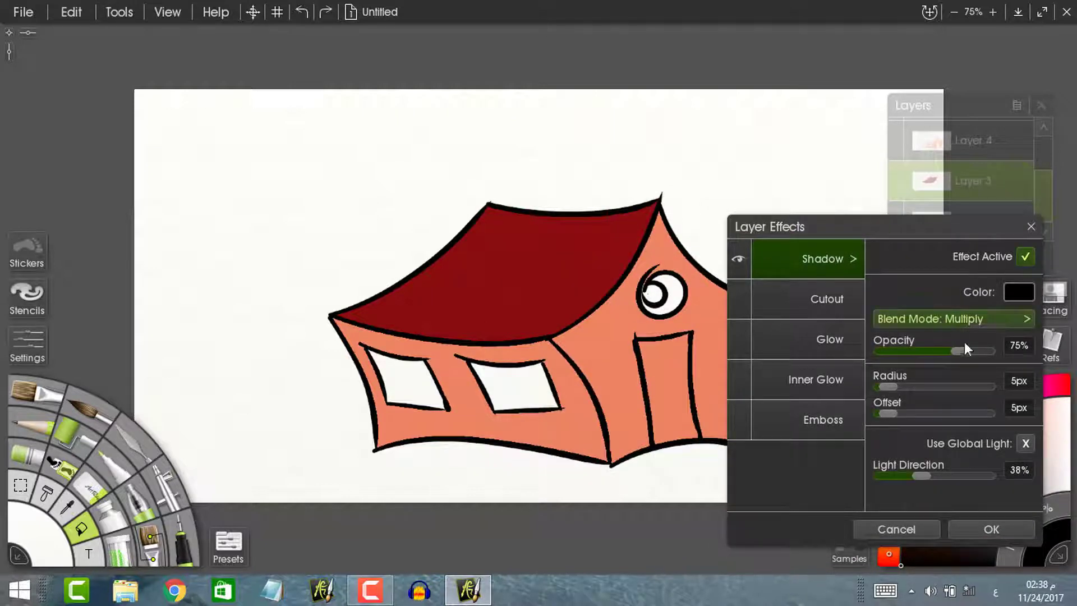
Set the roof shadow's radius to 100 px and offset to 37 px, and adjust its opacity.
left_click_drag(964, 350, 933, 355)
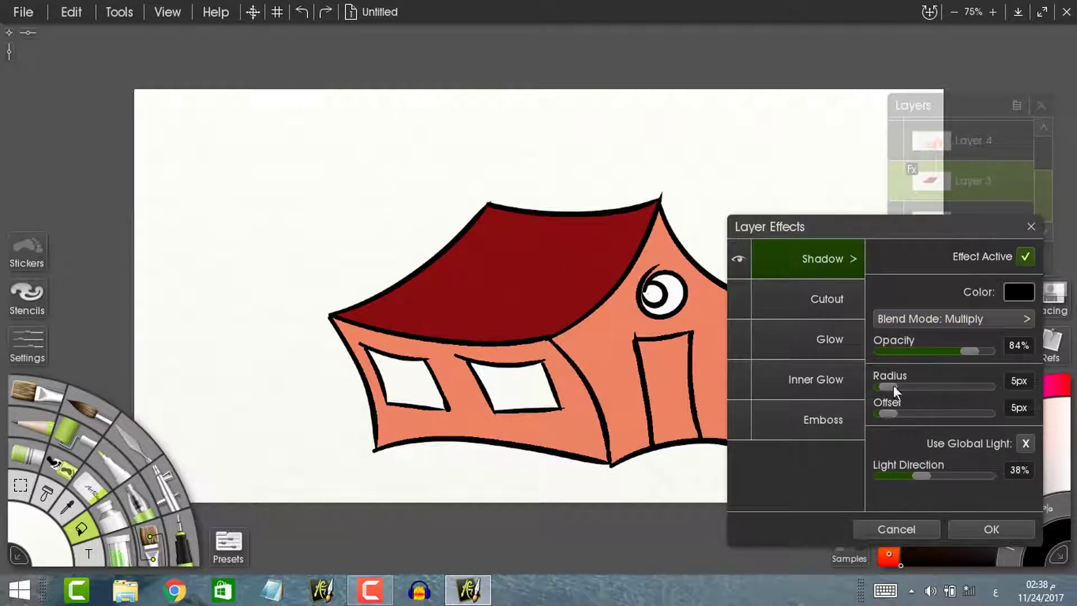
left_click_drag(893, 385, 981, 388)
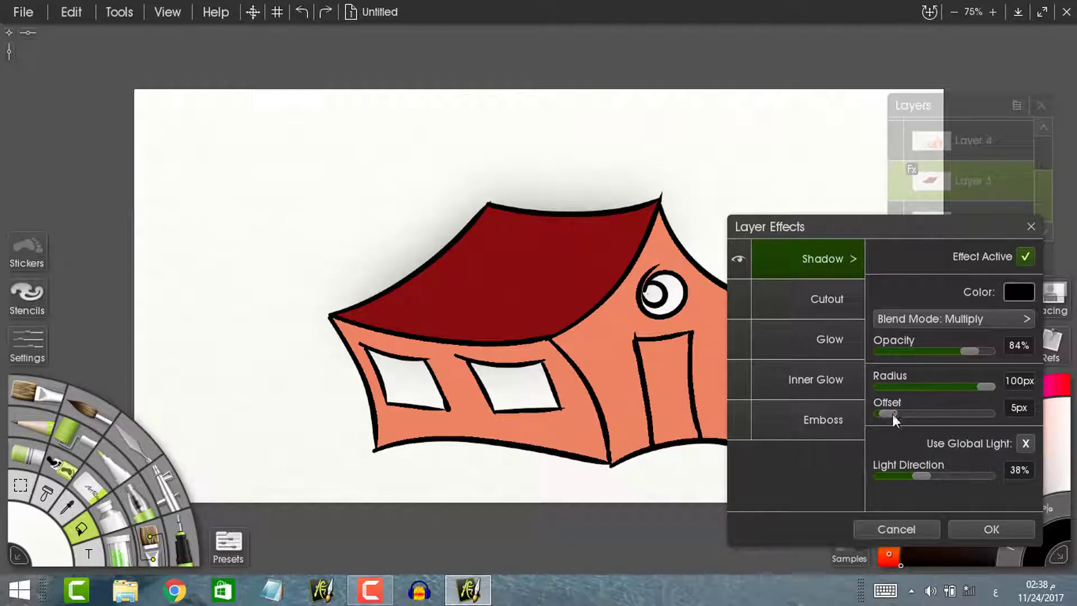
left_click_drag(893, 414, 919, 413)
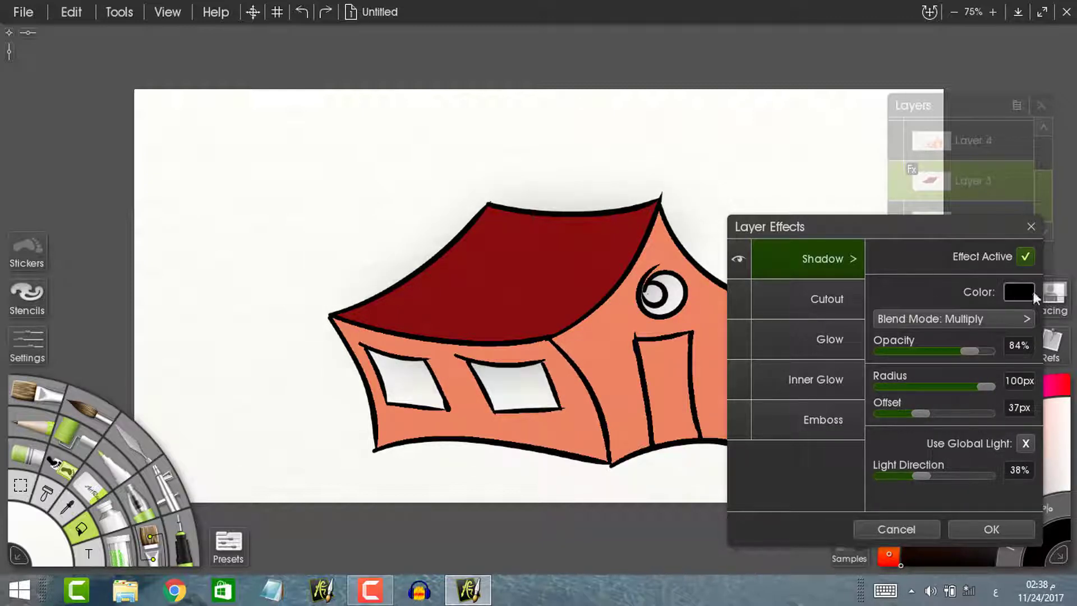
left_click_drag(968, 351, 904, 359)
Activate the Cutout effect with 94% opacity, 27 px radius and 0 px offset, and increase its light direction.
left_click(852, 300)
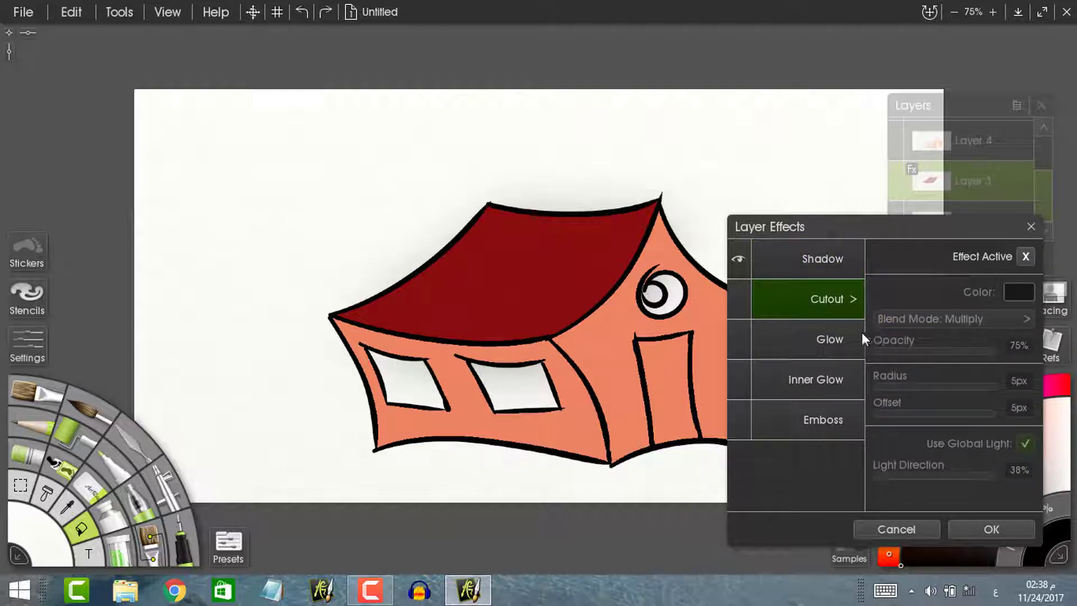
left_click(1024, 258)
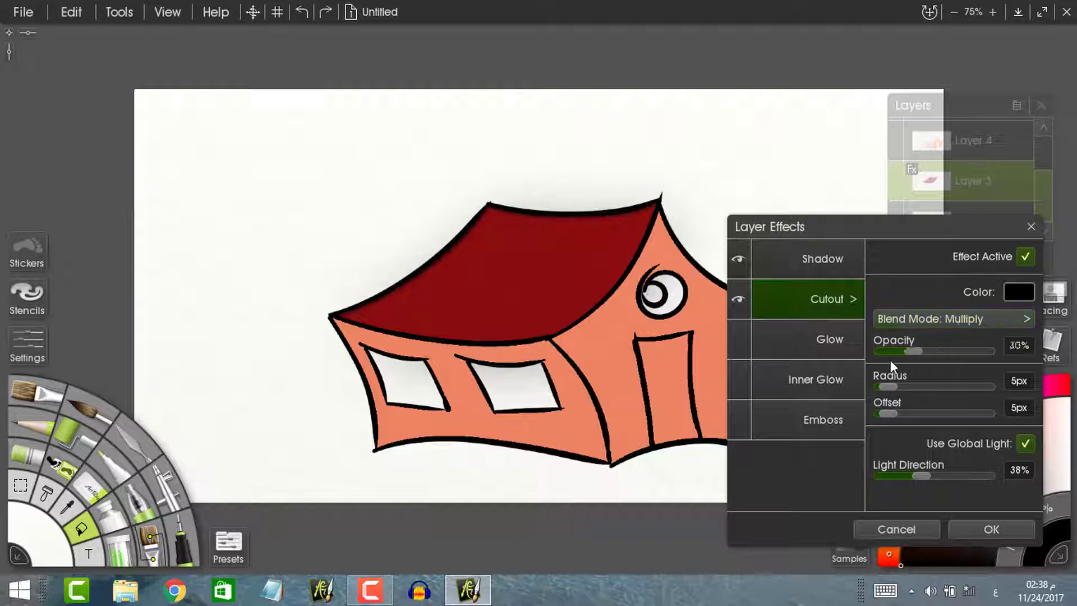
left_click_drag(913, 351, 979, 351)
mouse_move(887, 386)
left_mouse_down()
mouse_move(988, 392)
mouse_move(853, 386)
mouse_move(997, 420)
mouse_move(857, 394)
left_mouse_up()
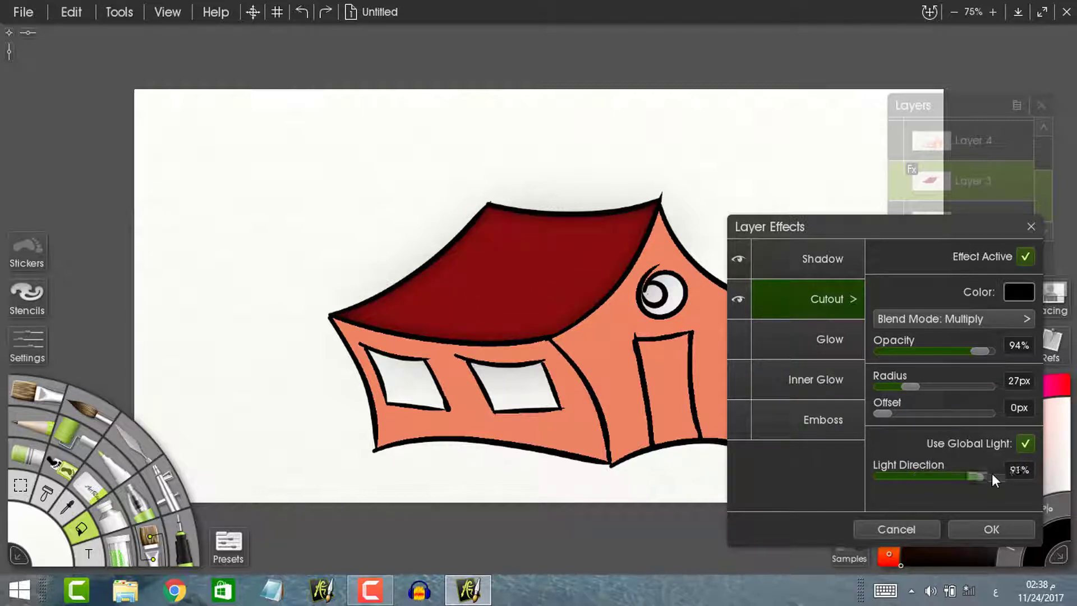
Activate the Glow effect on the roof layer with 100% opacity and a 33 px radius.
left_click(861, 343)
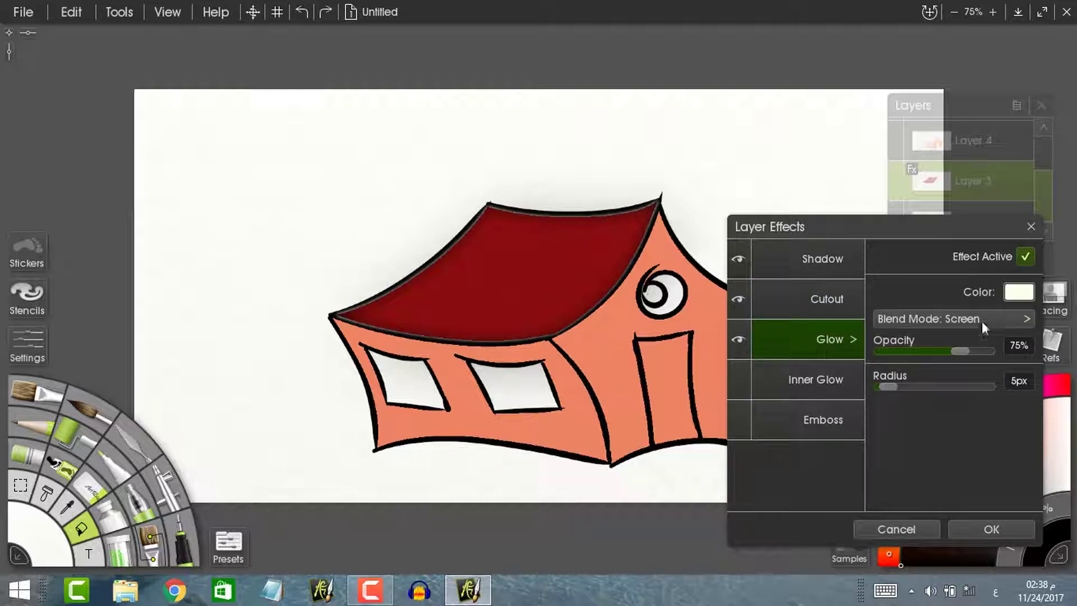
left_click_drag(952, 352, 991, 369)
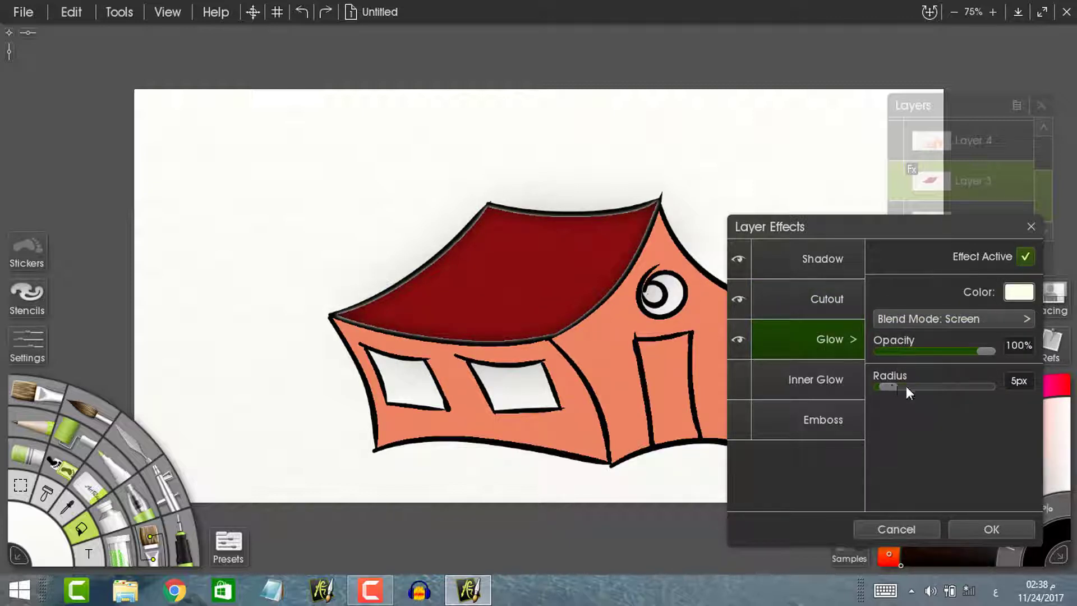
mouse_move(906, 386)
left_mouse_down()
mouse_move(987, 386)
mouse_move(899, 386)
mouse_move(915, 387)
left_mouse_up()
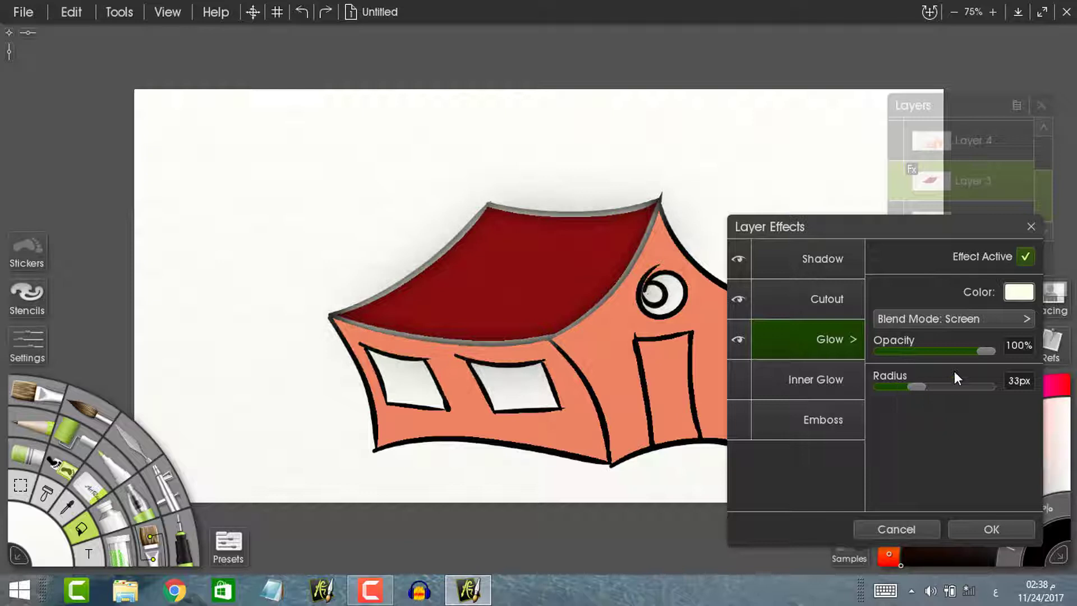
Activate the Emboss effect on the roof layer with 100% opacity, leaving Inner Glow off and the light colour white.
left_click(829, 382)
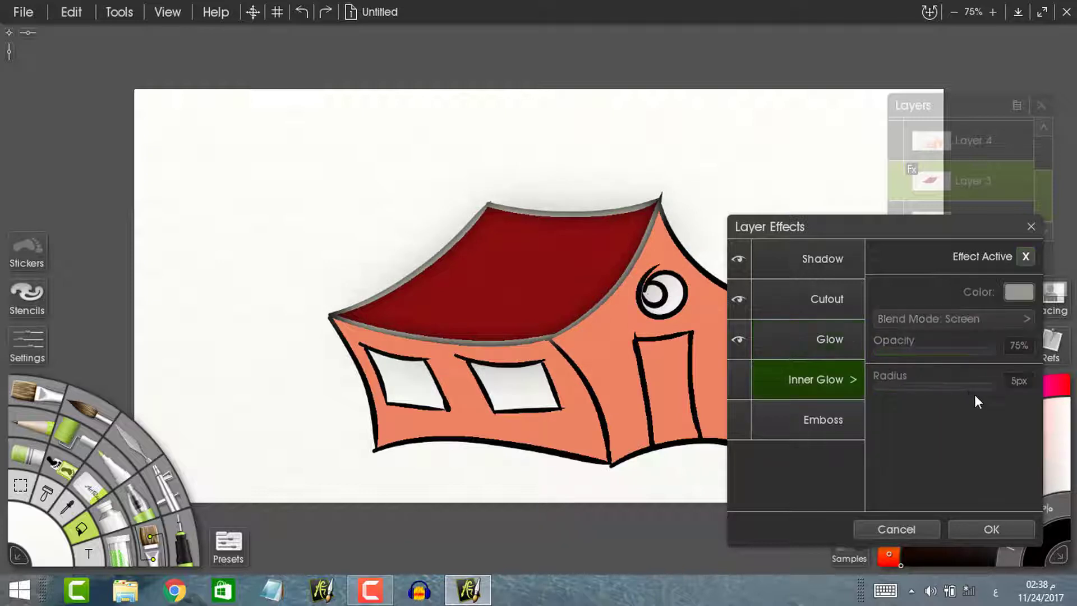
left_click(847, 420)
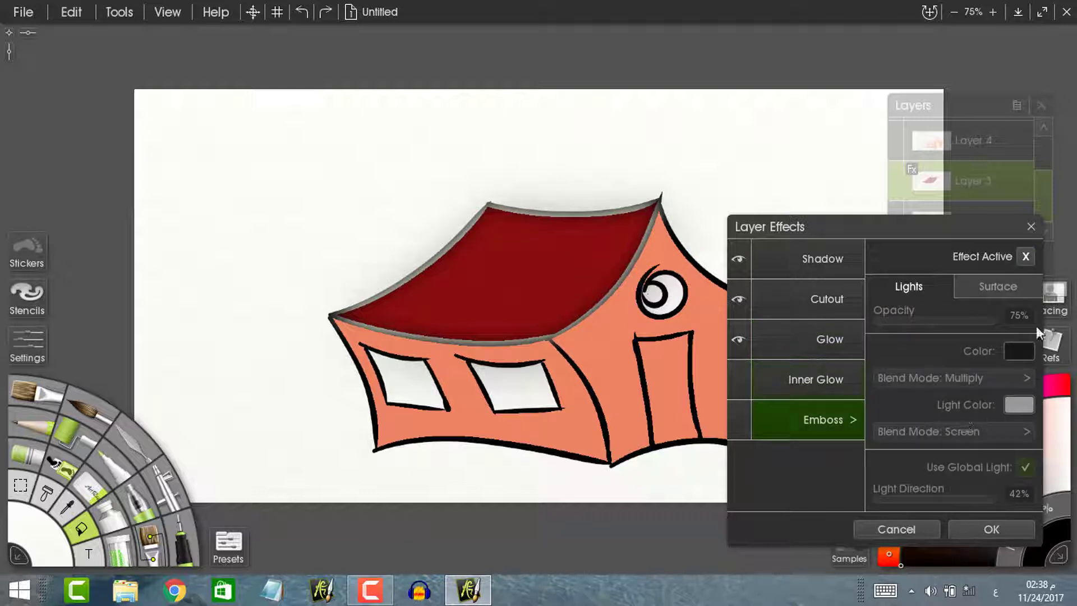
left_click(1025, 257)
left_click_drag(969, 321, 1024, 330)
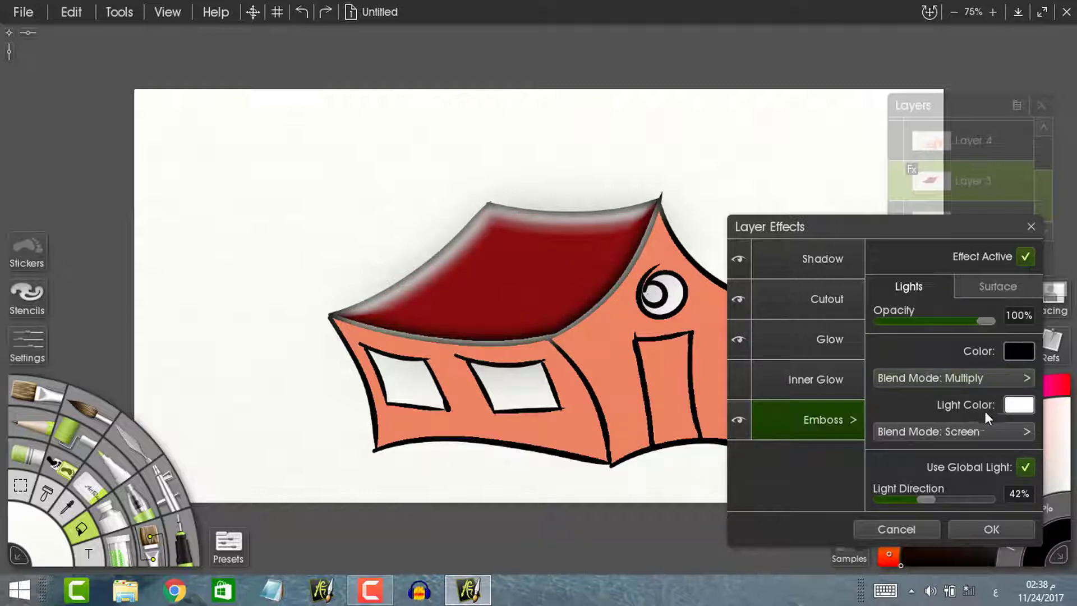
left_click(1018, 404)
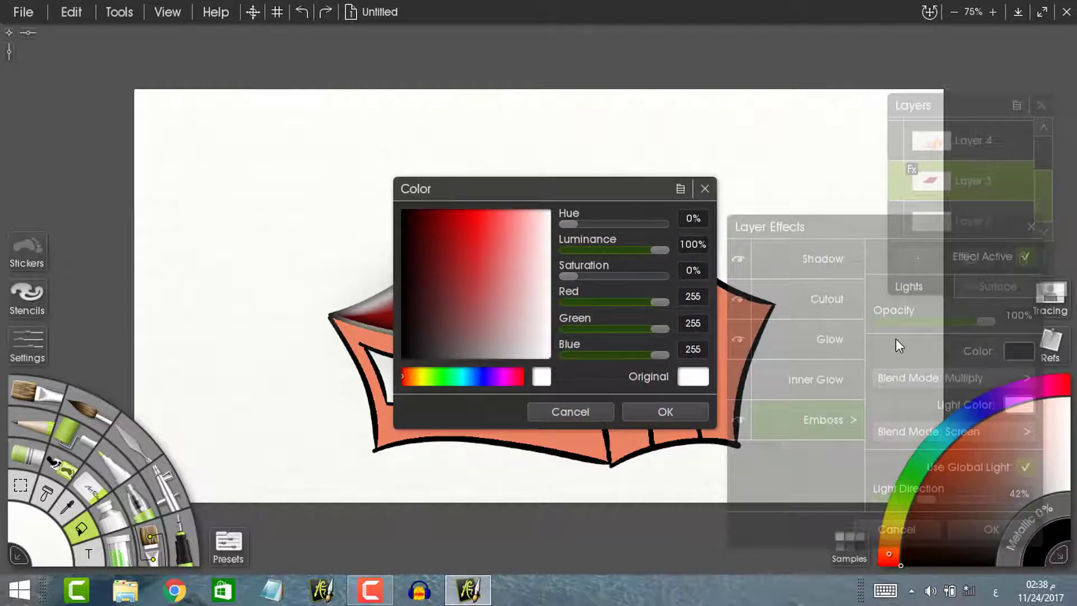
left_click(704, 189)
Set a rough, stone-like grain from the Special paper grains as the roof's emboss texture image and apply the layer effects.
left_click(1009, 287)
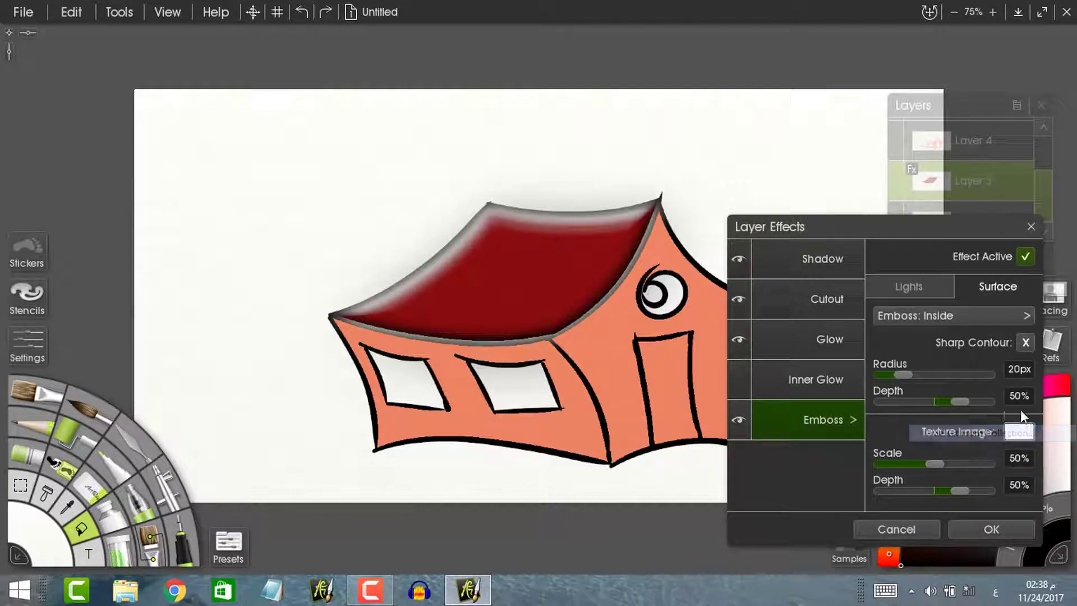
left_click(1018, 431)
mouse_move(724, 246)
left_mouse_down()
mouse_move(728, 336)
mouse_move(735, 285)
mouse_move(731, 403)
mouse_move(731, 239)
left_mouse_up()
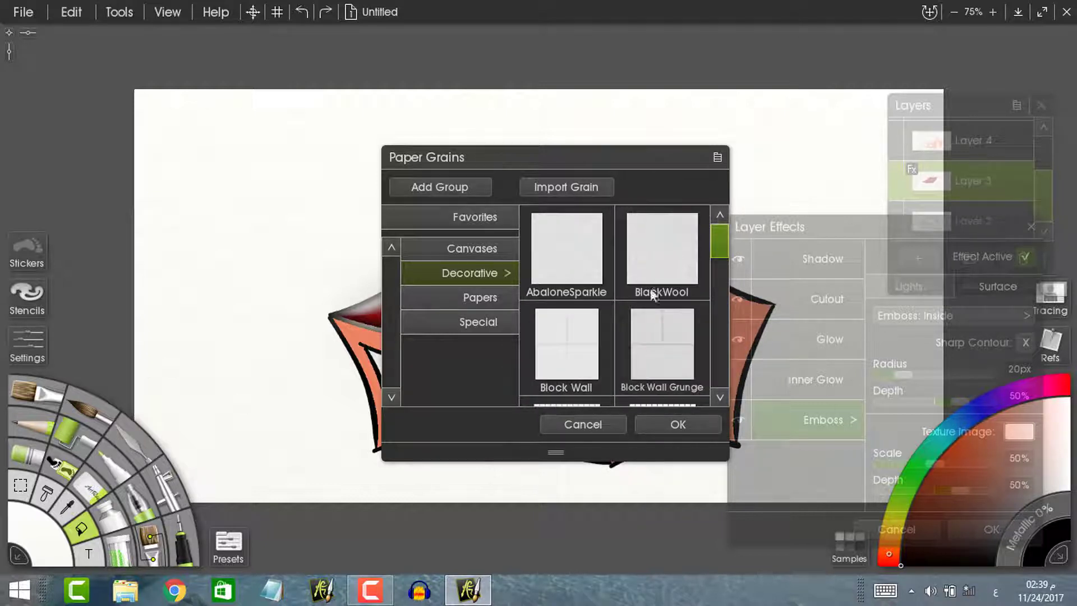
left_click(503, 297)
left_click_drag(718, 291, 720, 238)
left_click(486, 328)
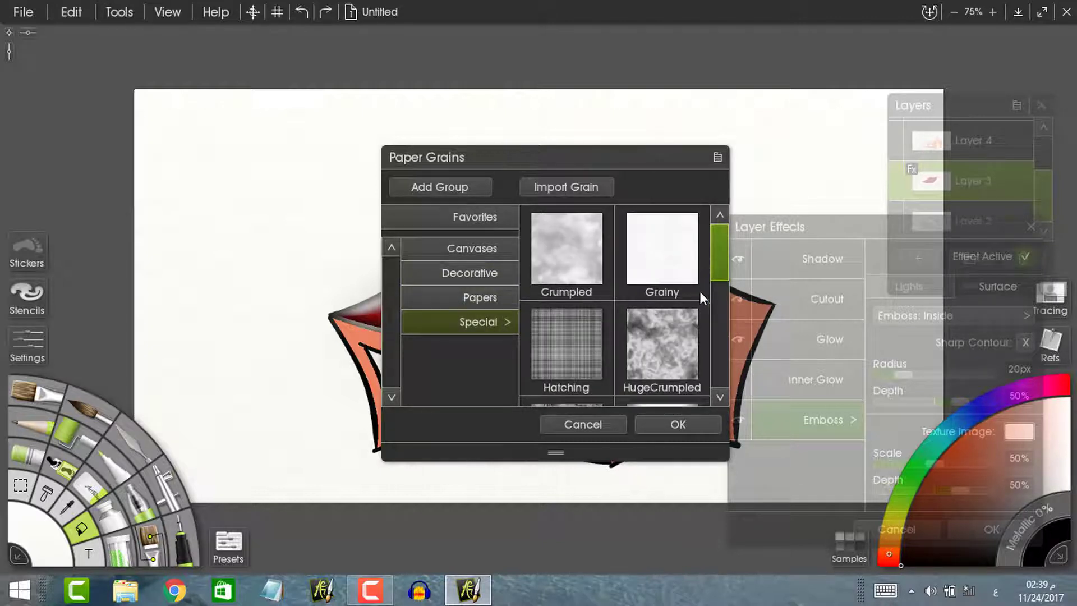
left_click(676, 343)
left_click(678, 424)
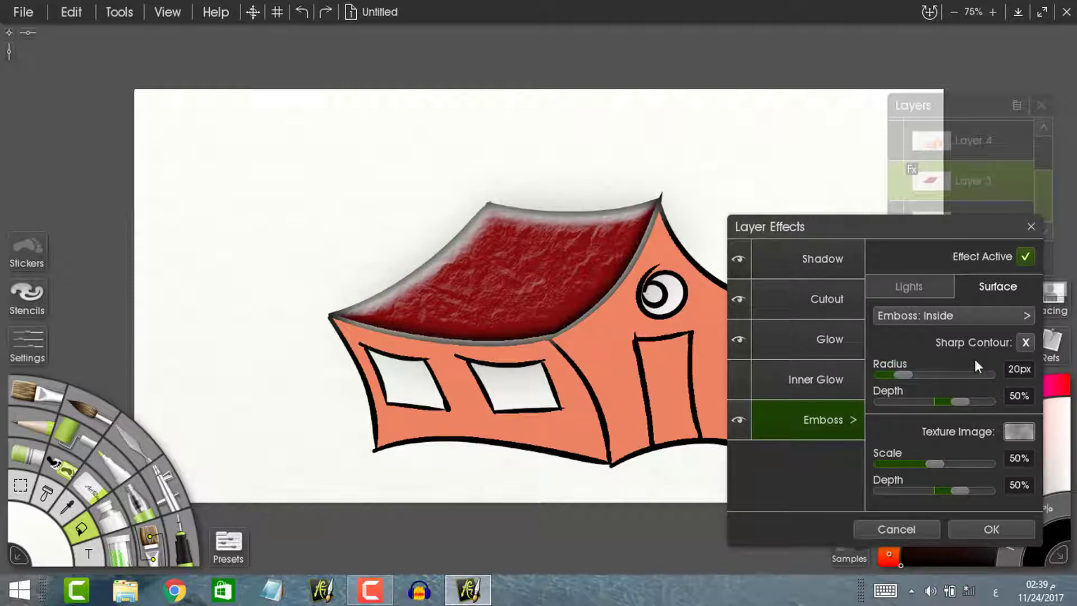
left_click(991, 529)
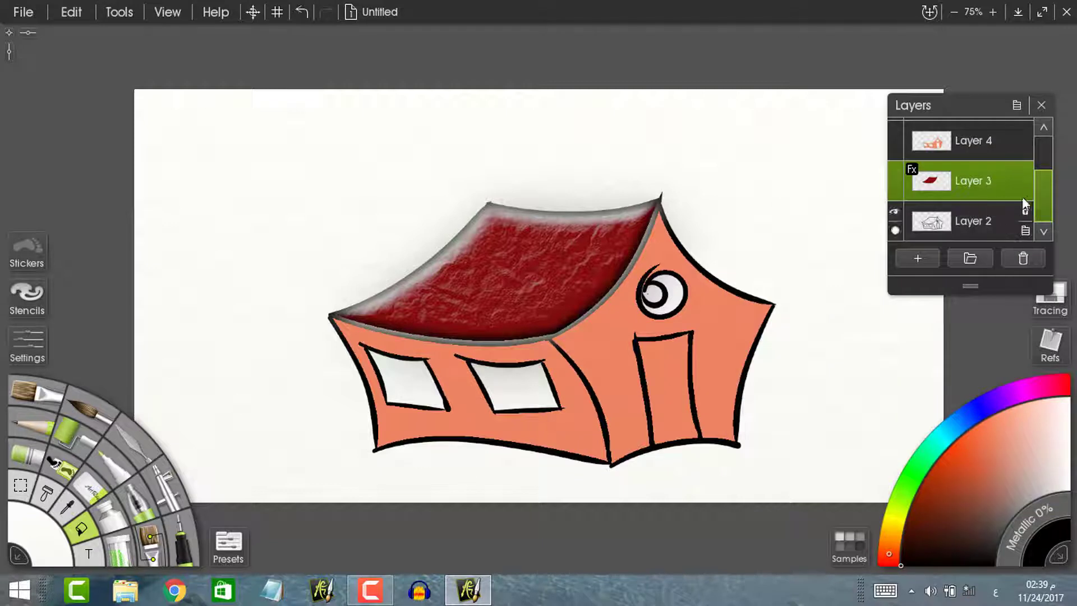
Select Layer 4, which holds the house's wall fill.
left_click_drag(1038, 221, 1027, 157)
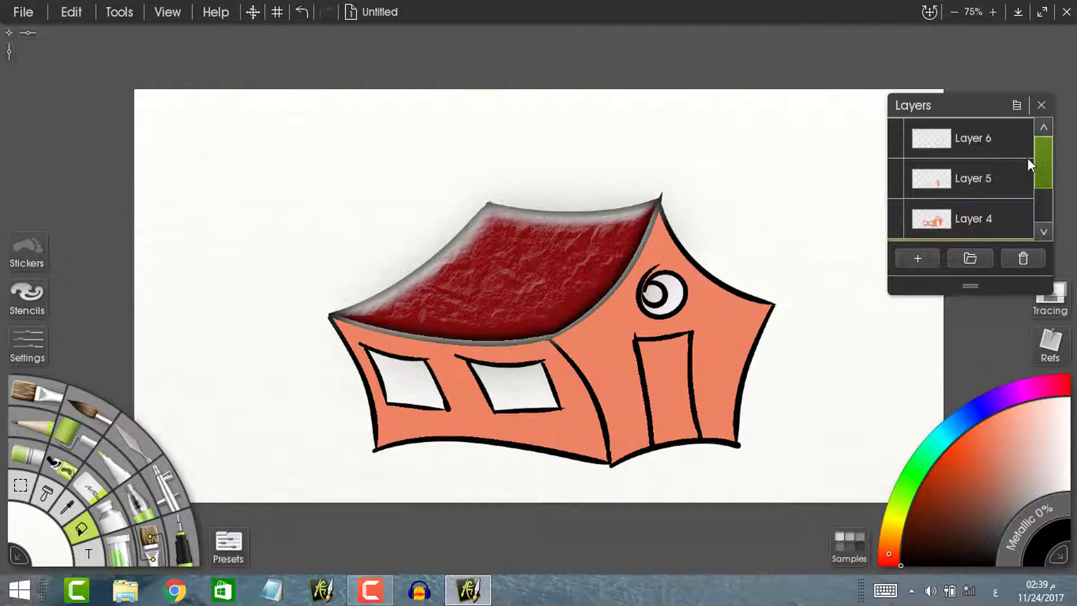
left_click(960, 222)
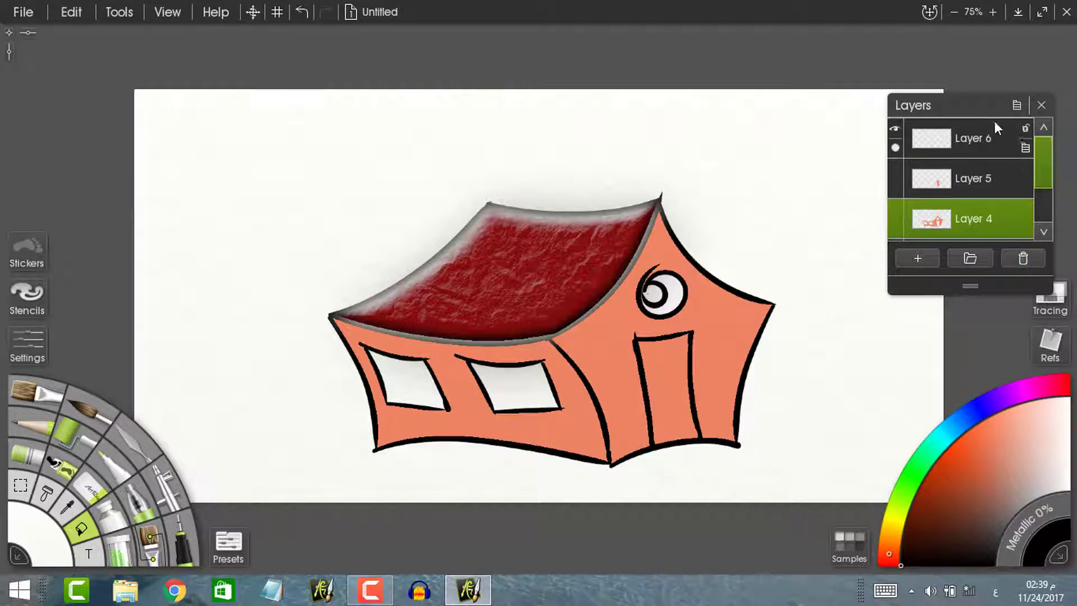
left_click(1016, 106)
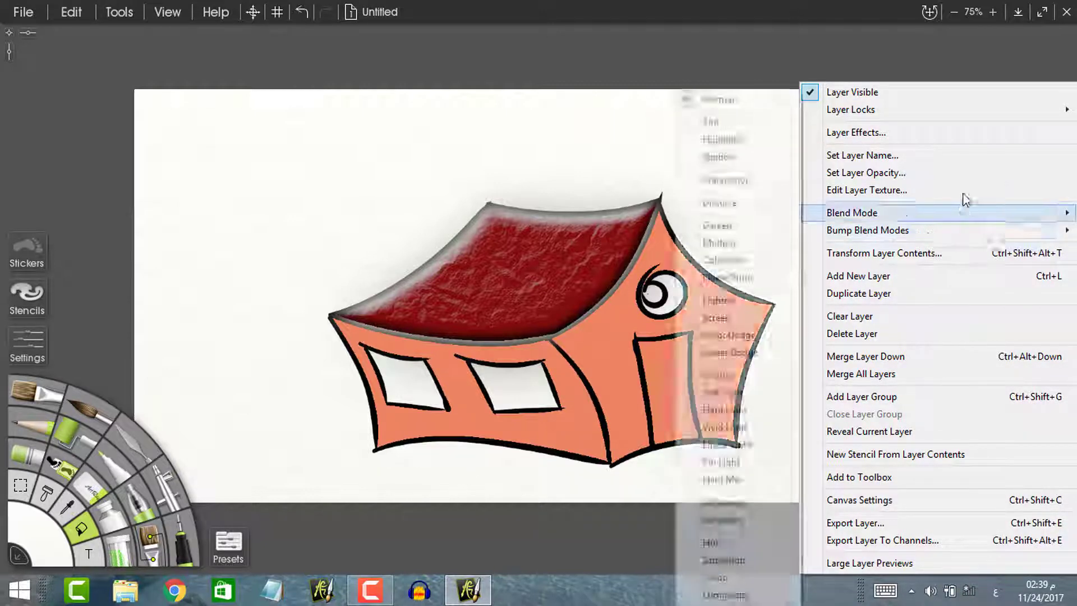
left_click(951, 133)
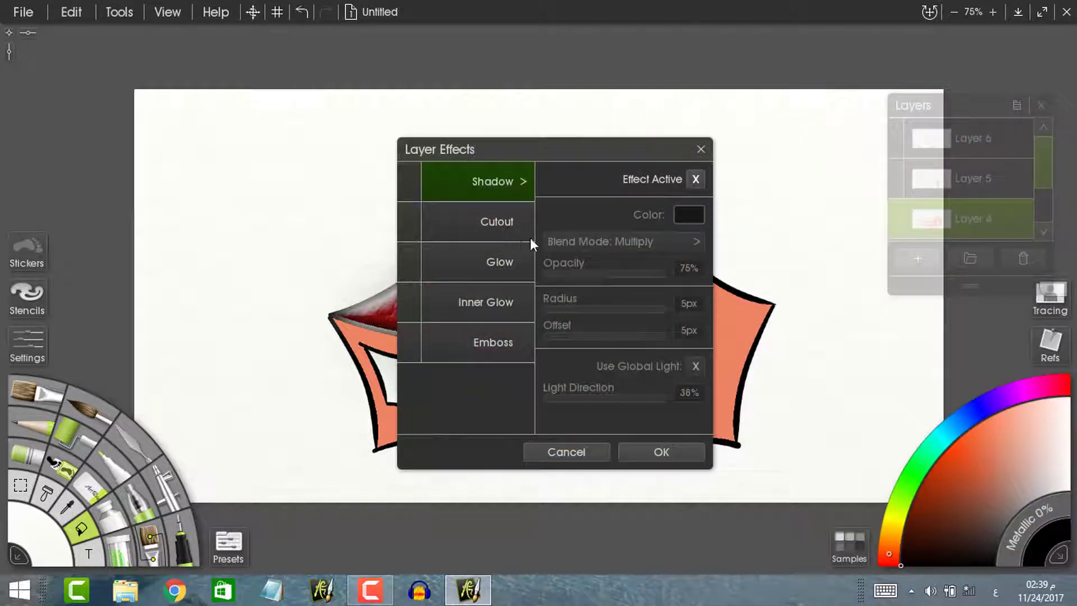
left_click(491, 342)
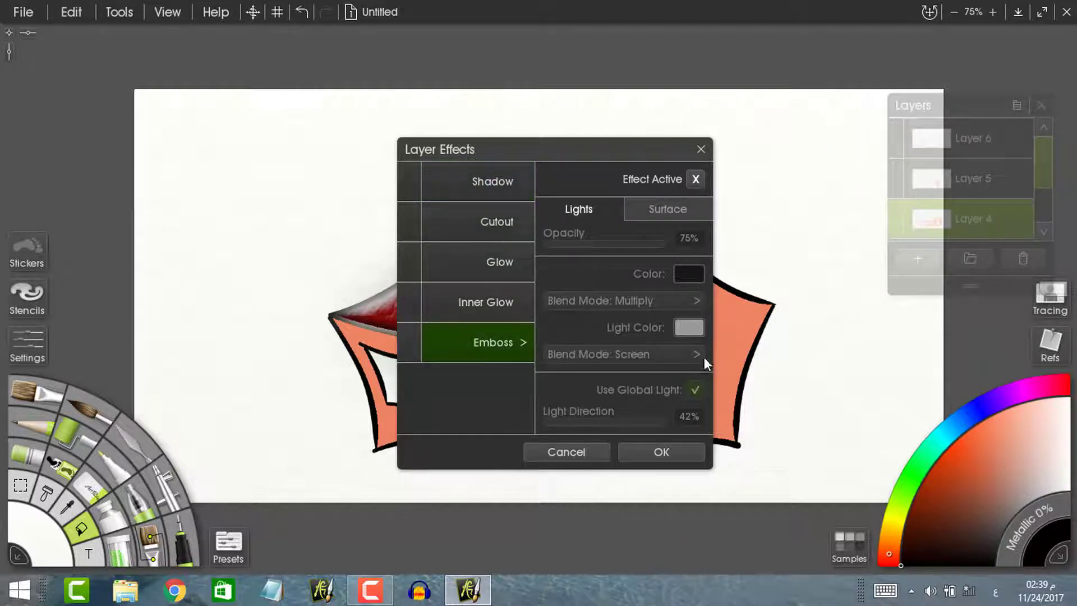
left_click(681, 212)
left_click(695, 179)
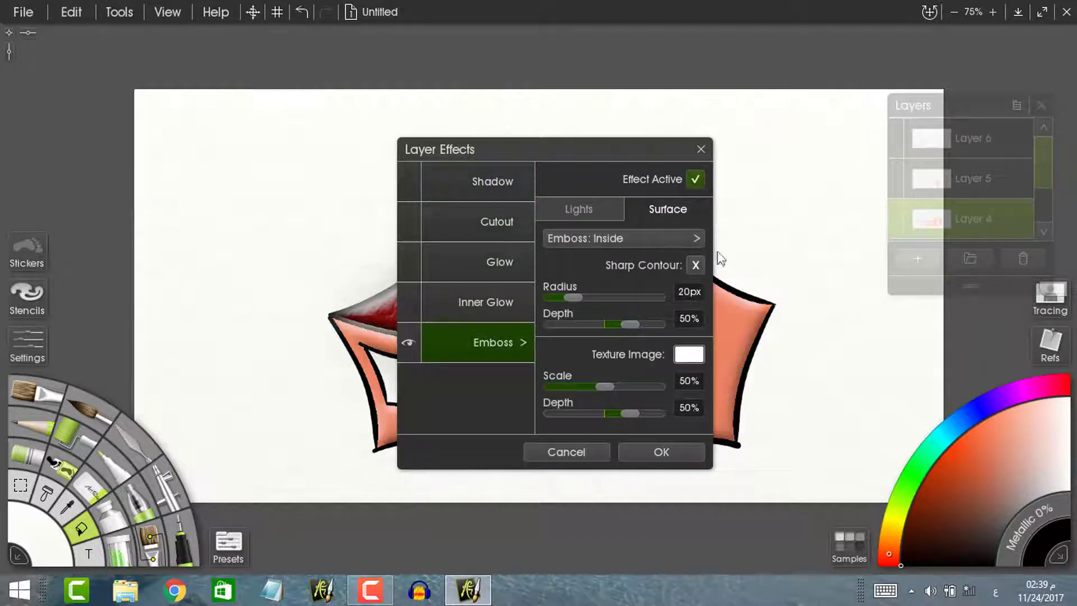
left_click(696, 348)
left_click(690, 355)
left_click(690, 354)
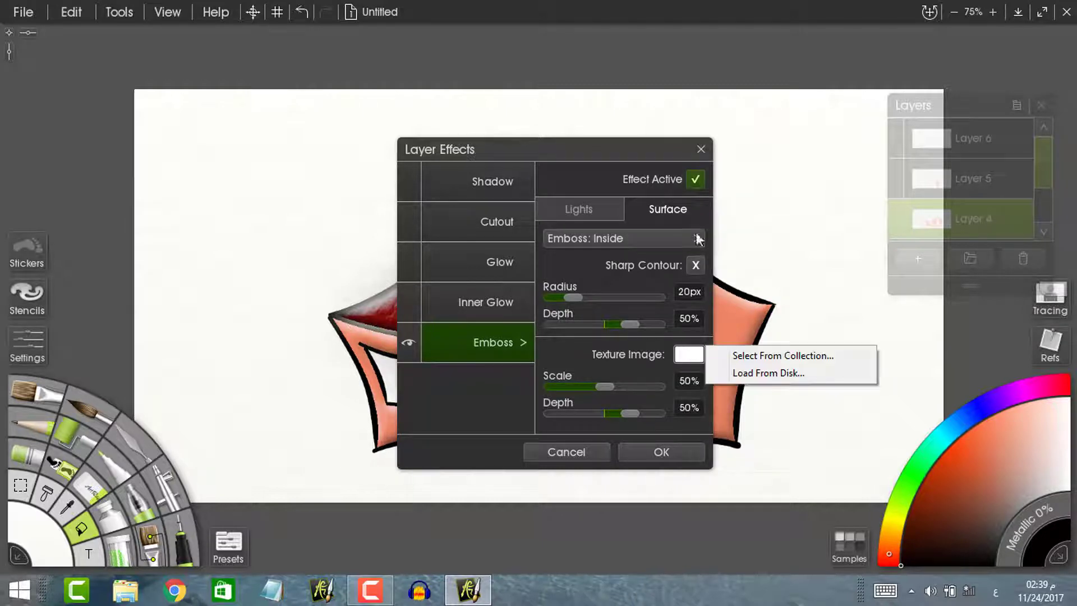
left_click(502, 329)
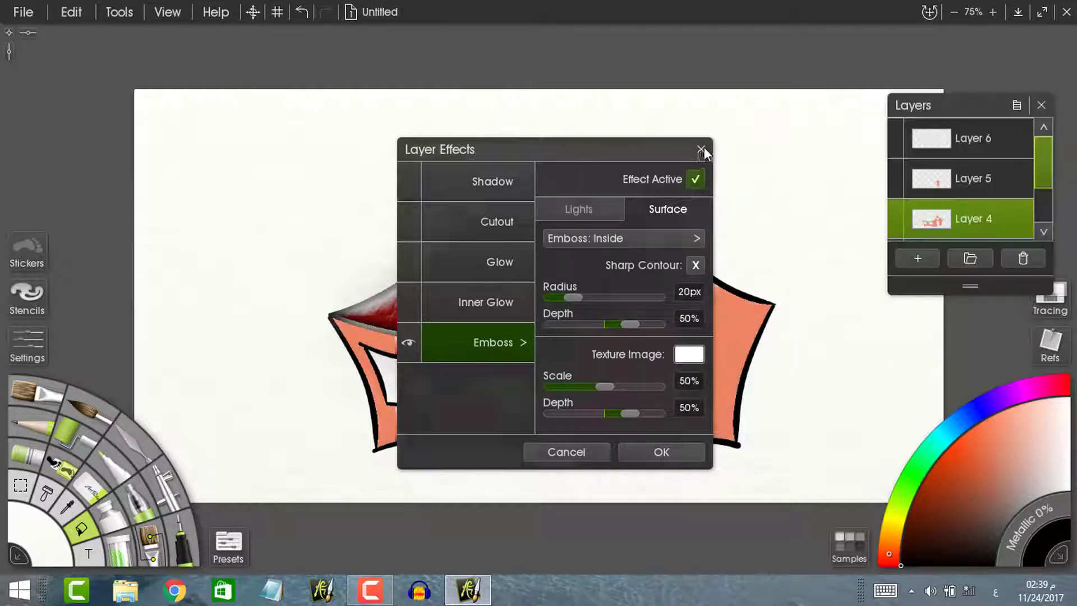
left_click(702, 148)
Open Layer 4's Layer Effects, activate the Shadow effect with 20% opacity and activate the Emboss effect.
left_click(1017, 107)
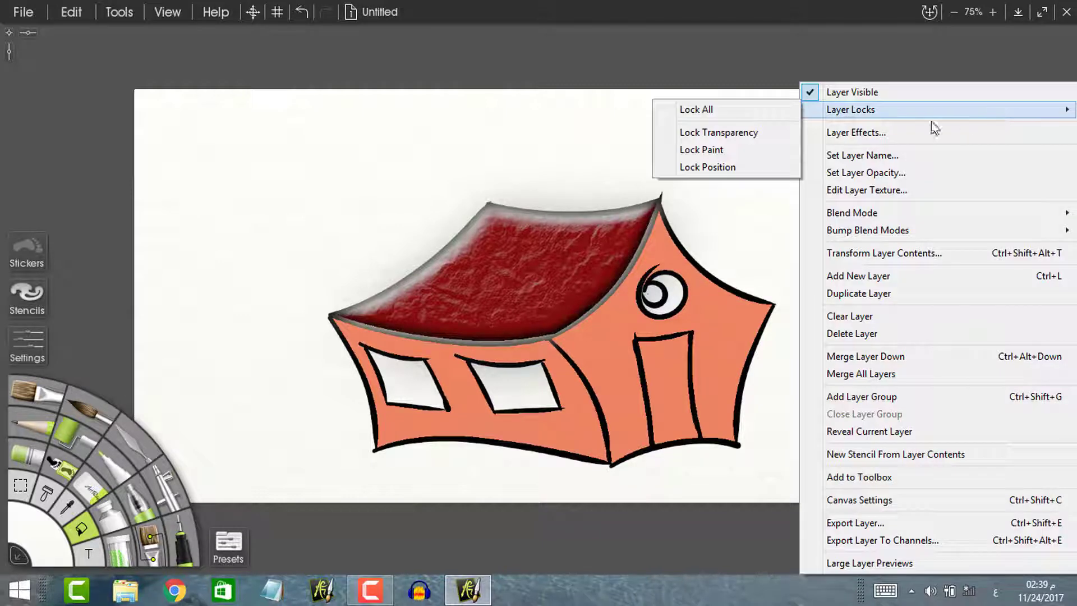
left_click(881, 133)
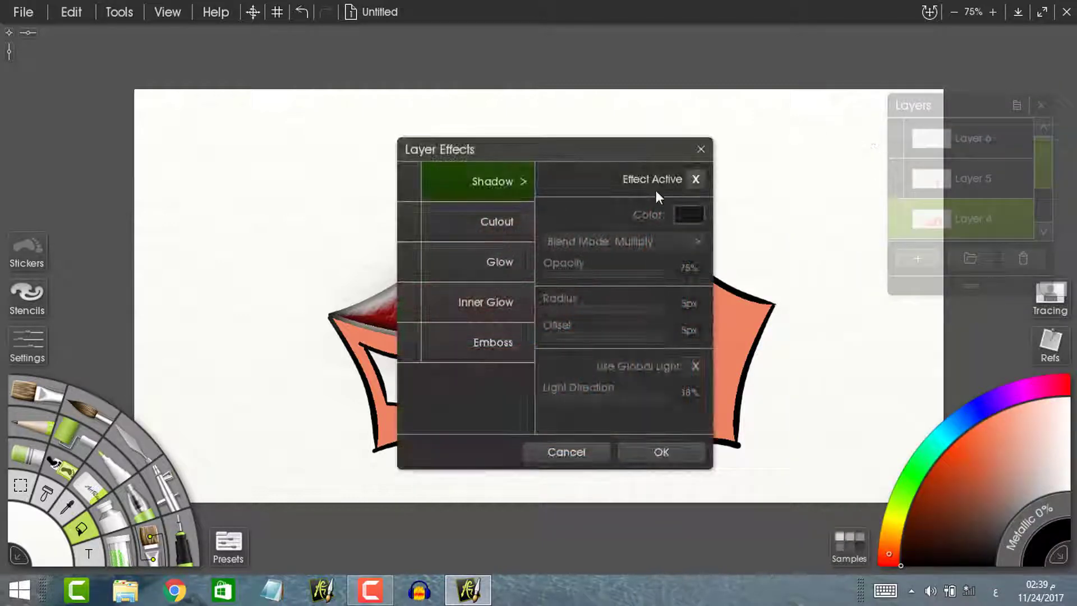
left_click(710, 183)
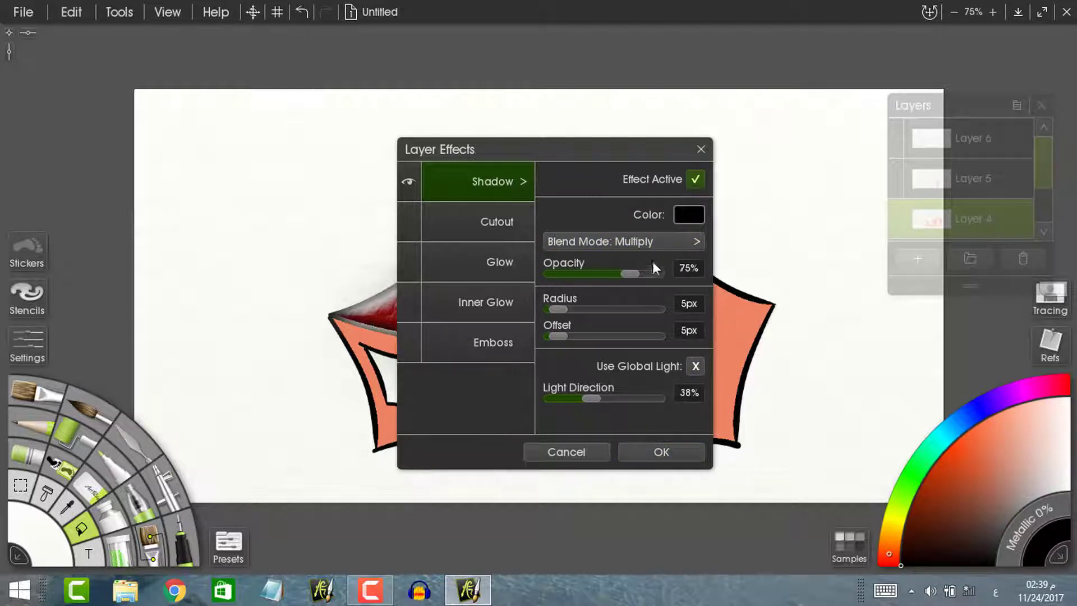
left_click_drag(615, 273, 571, 275)
left_click_drag(642, 149, 888, 176)
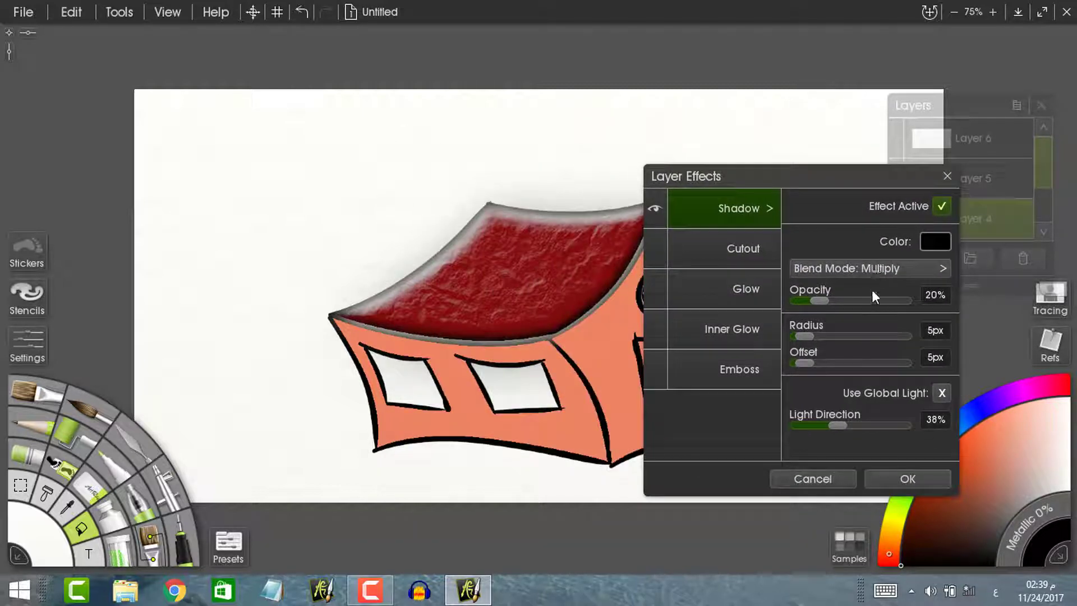
left_click(737, 364)
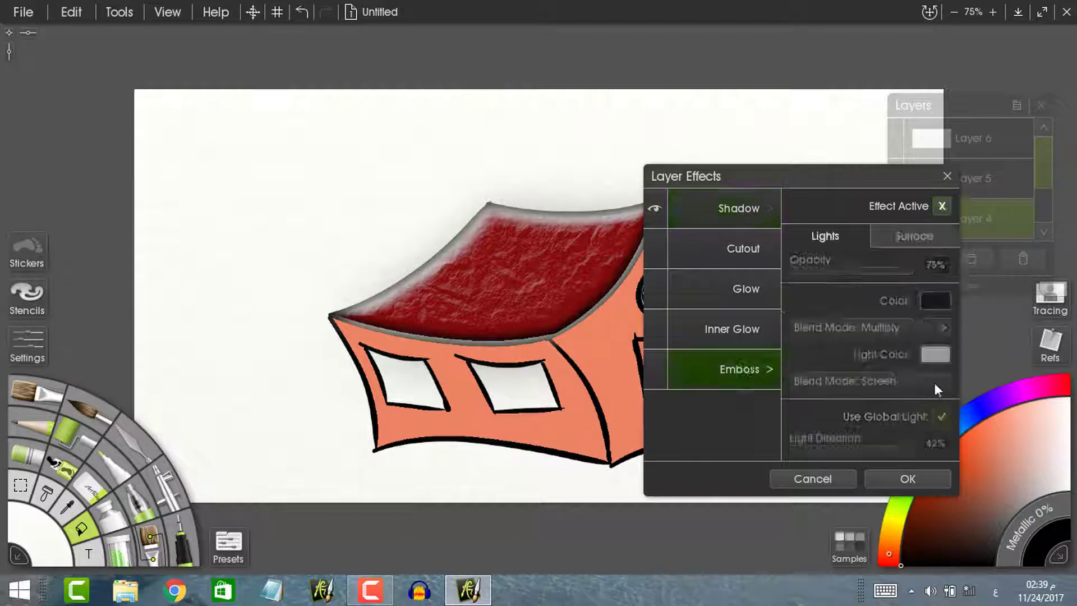
left_click(941, 207)
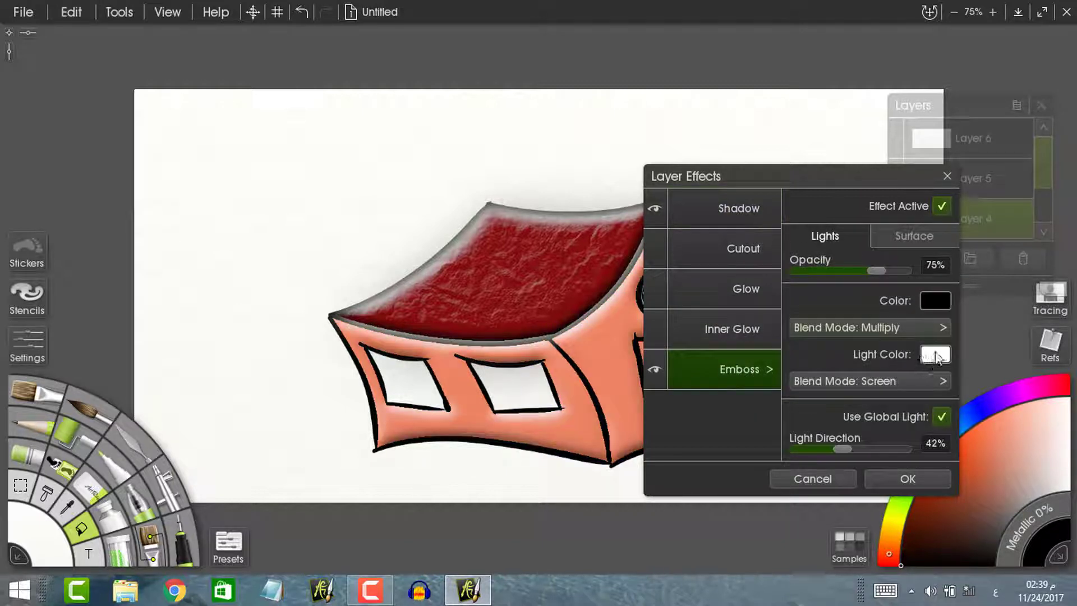
Set the Decorative grain Brick Rough Surface as the walls' emboss texture image and apply the layer effects.
left_click(925, 238)
left_click(935, 381)
left_click(947, 380)
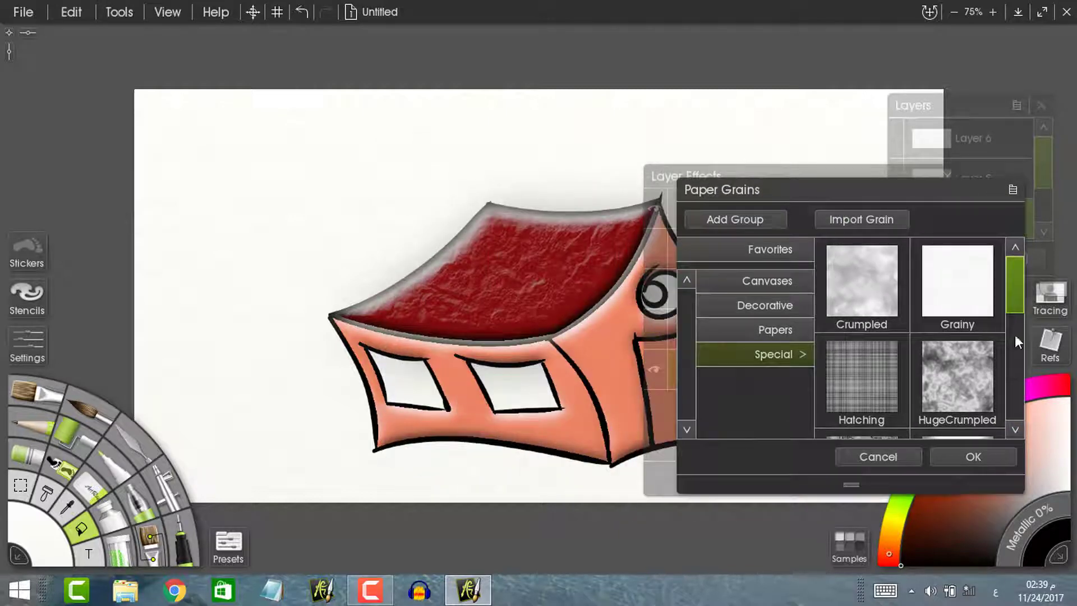
left_click_drag(1014, 334, 1000, 386)
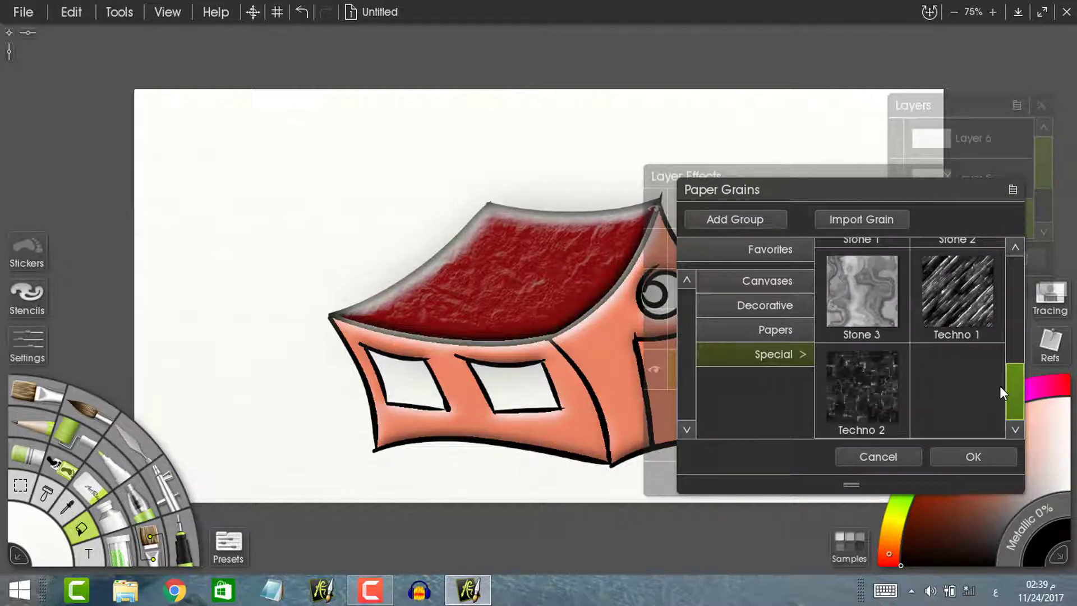
left_click(770, 330)
left_click_drag(1011, 292, 1016, 370)
scroll(845, 277, "up", 3)
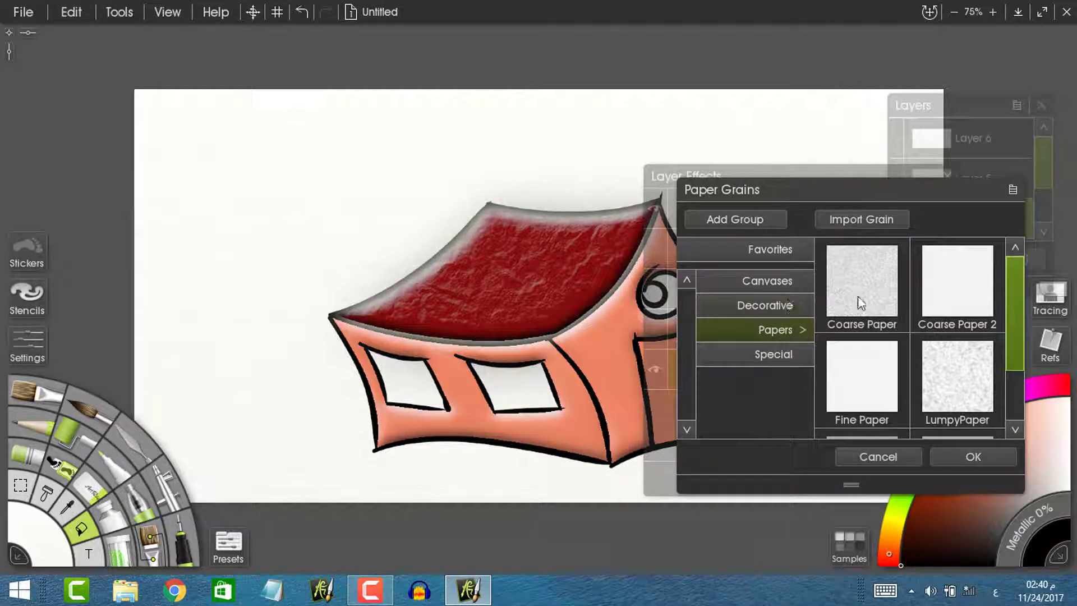
left_click(764, 305)
scroll(903, 339, "down", 5)
left_click(893, 322)
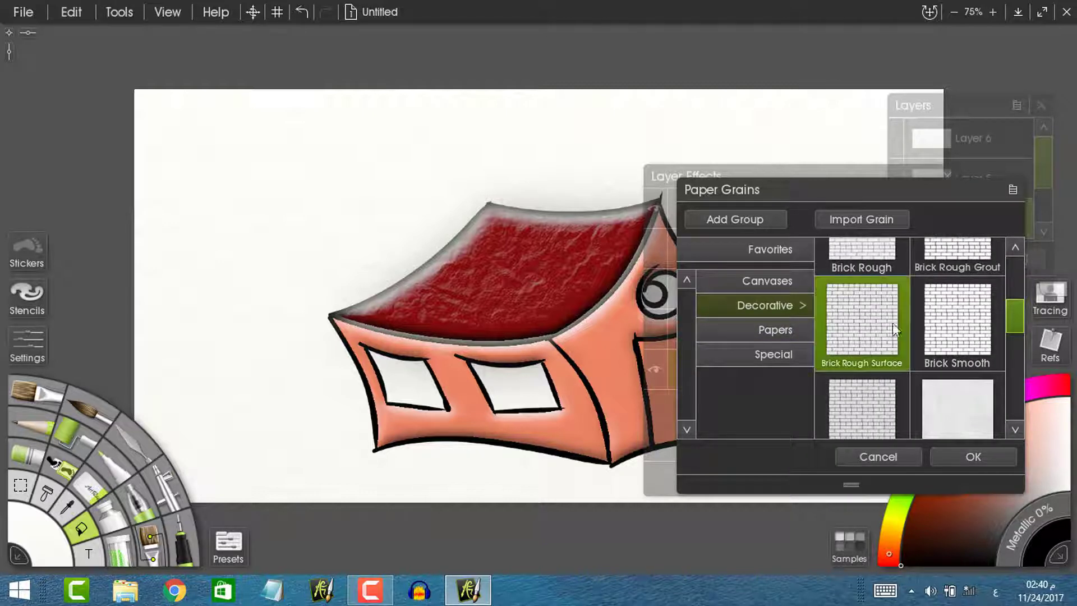
left_click(974, 455)
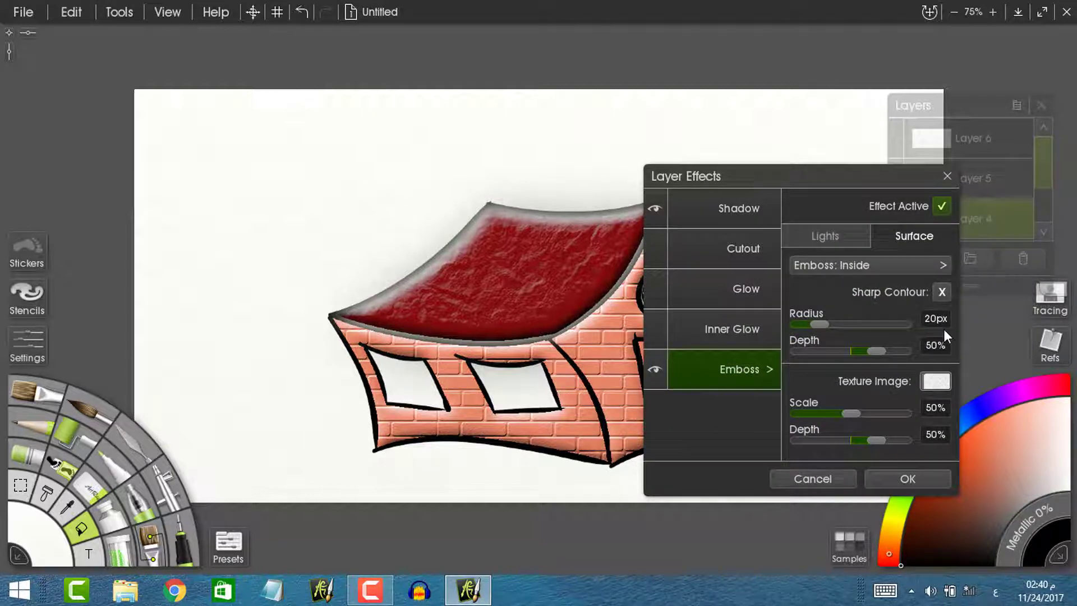
left_click(908, 477)
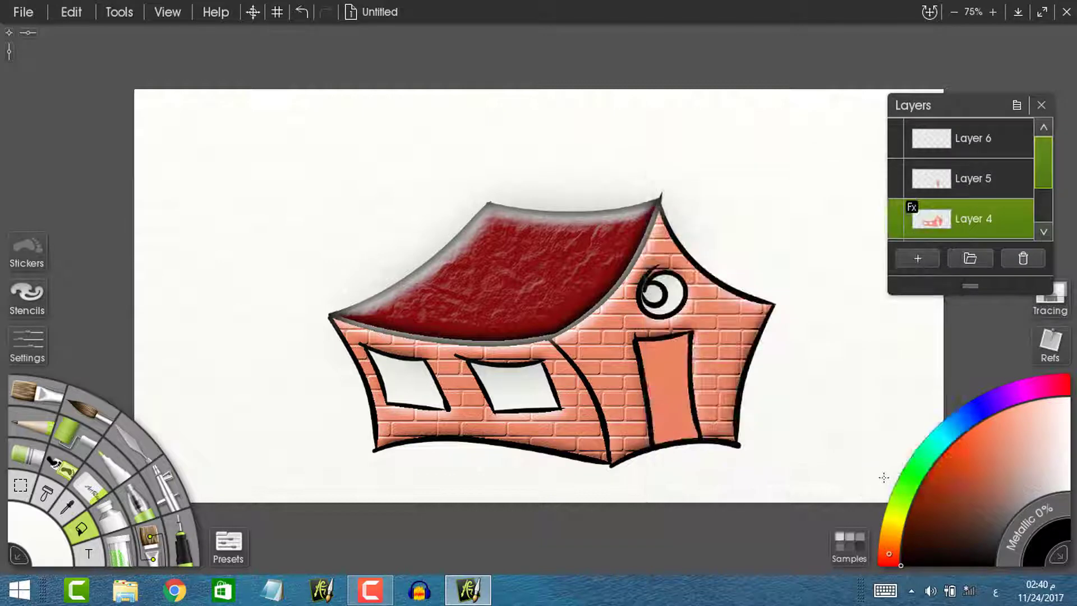
scroll(884, 477, "down", 2)
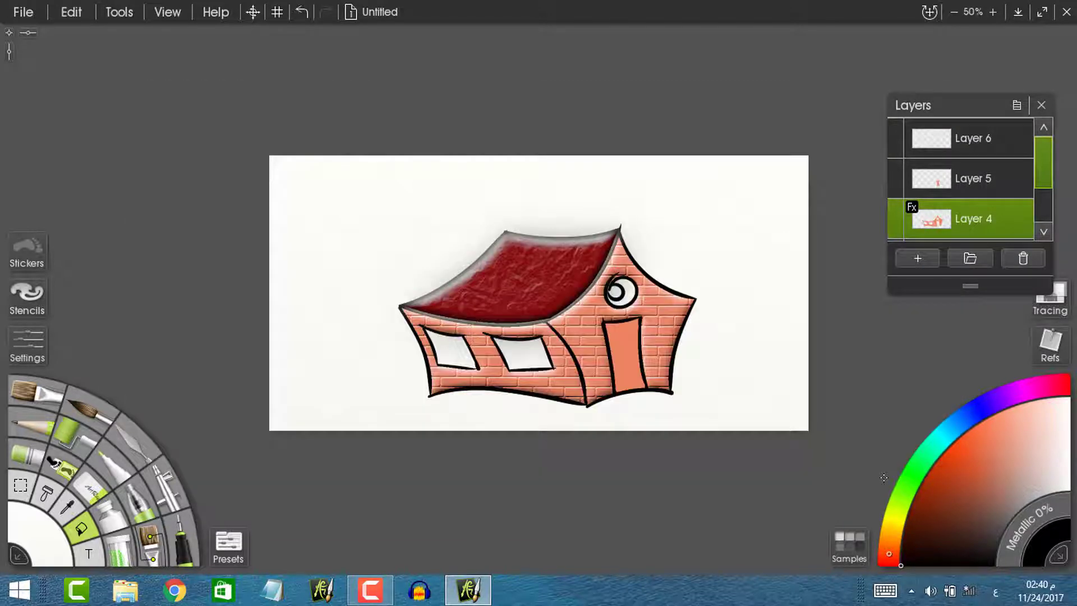
scroll(883, 478, "up", 5)
scroll(883, 477, "down", 3)
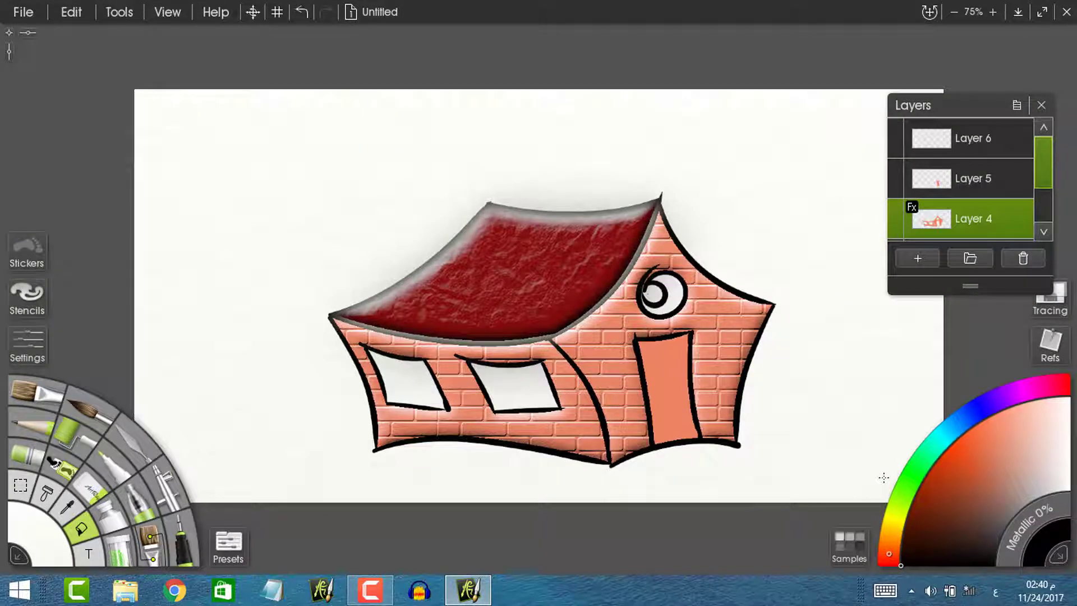
left_click_drag(636, 379, 595, 354)
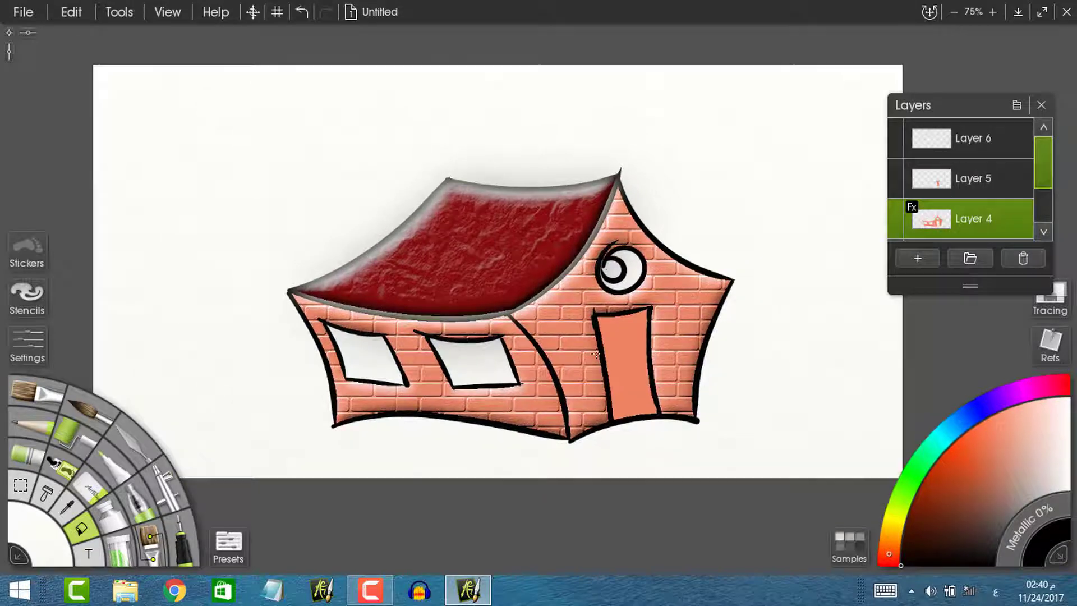
scroll(595, 353, "up", 4)
scroll(595, 354, "down", 3)
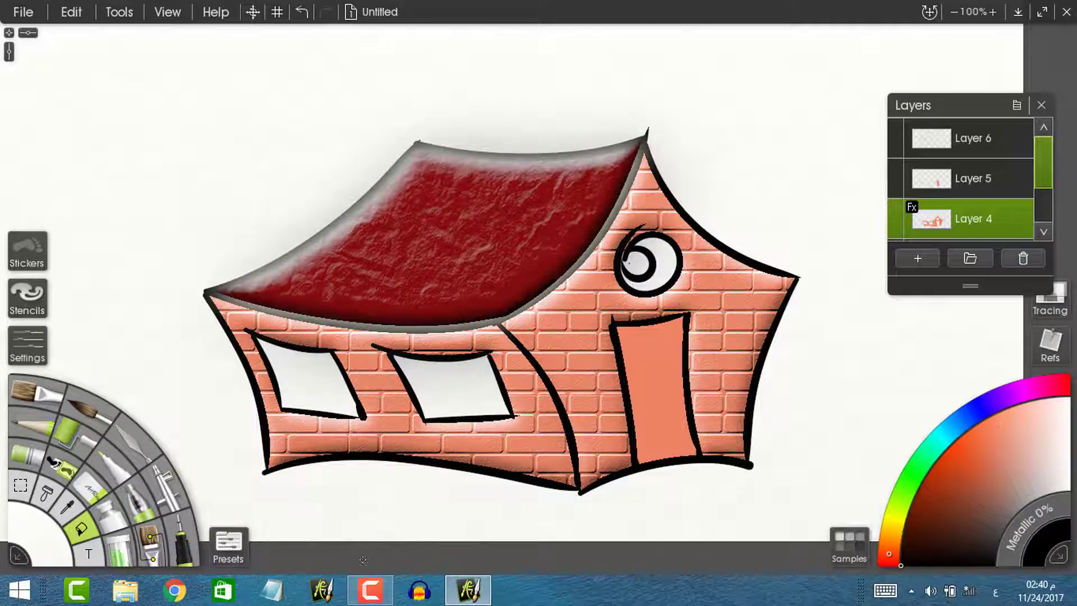
mouse_move(372, 562)
left_click(372, 529)
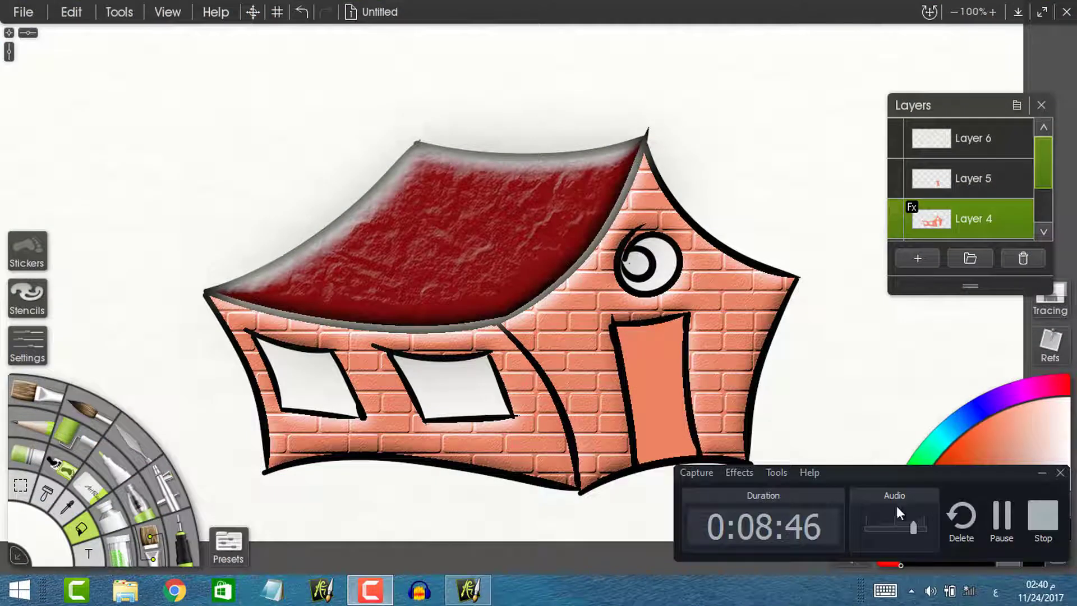
left_click(1002, 514)
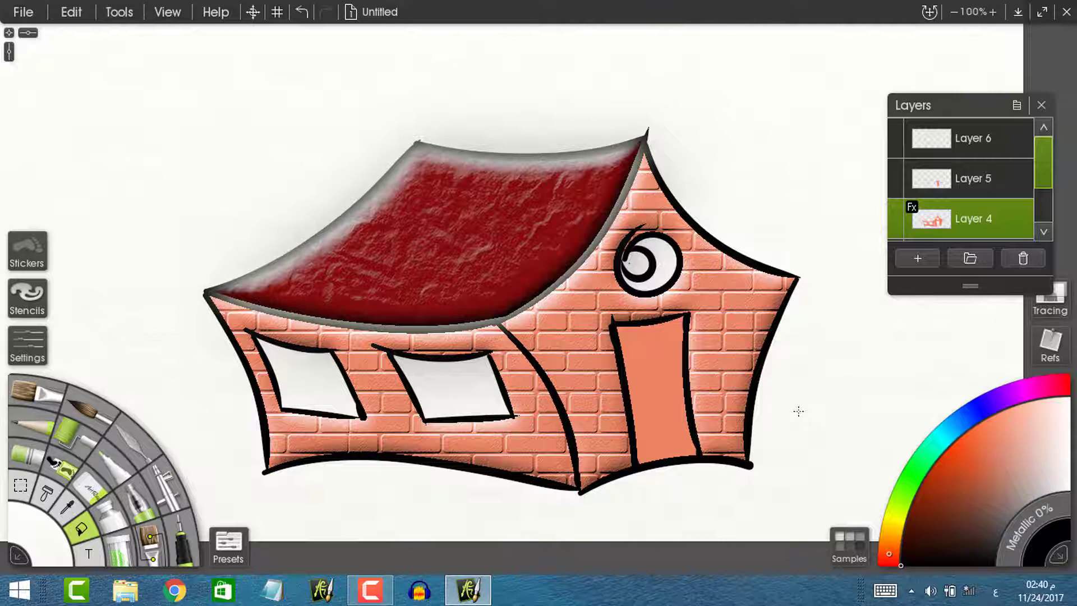
Mirror the canvas horizontally back and forth to check the textured house in both orientations.
key("ctrl+shift+h")
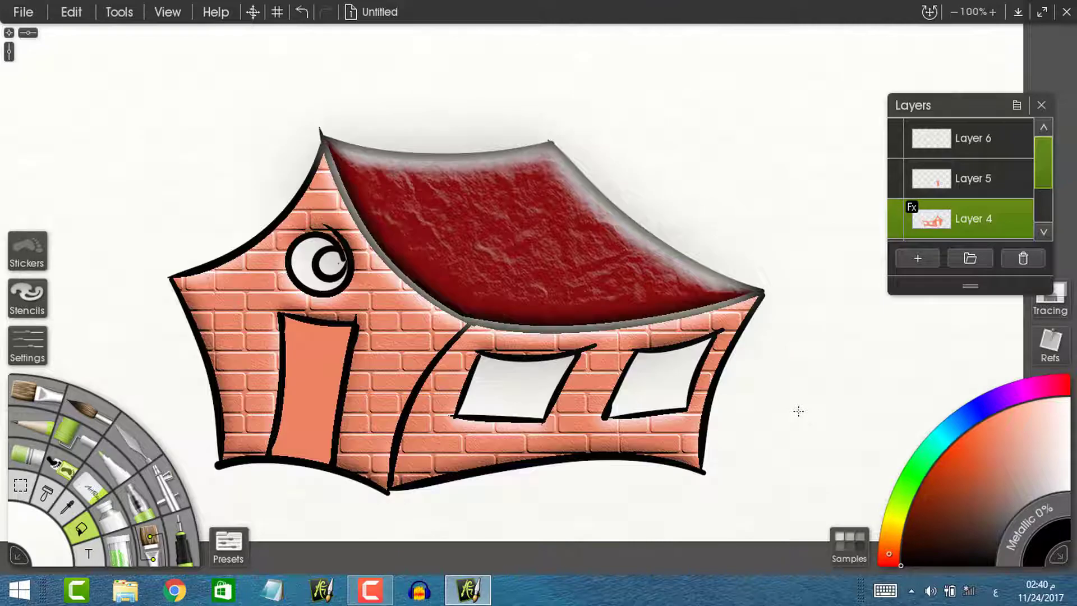
key("ctrl+shift+h")
key("ctrl+shift+h")
key("ctrl+shift+h")
key("ctrl+shift+h")
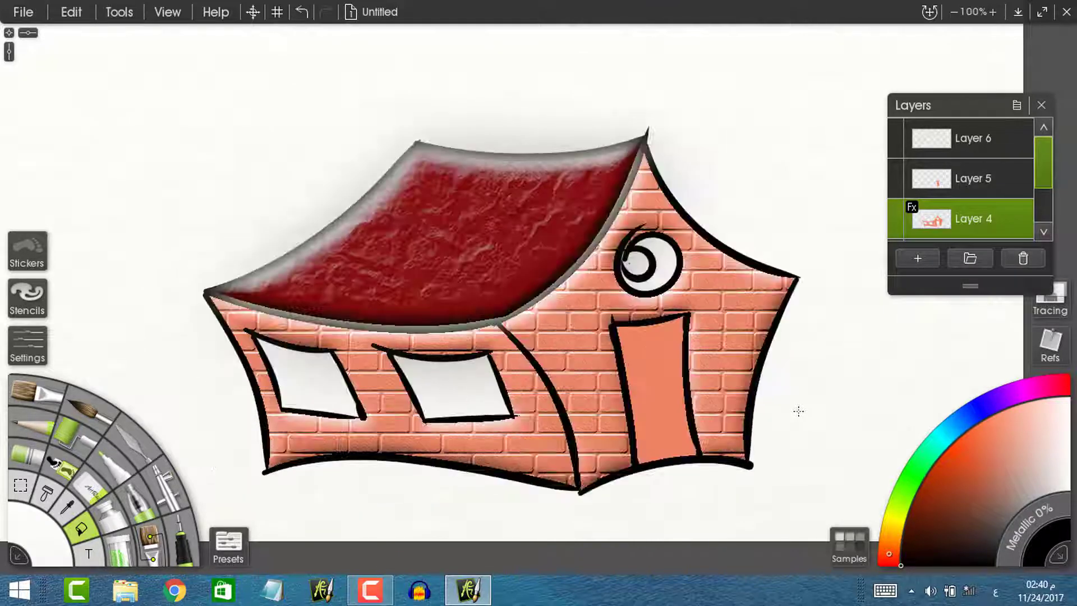
key("ctrl+shift+h")
key("ctrl+shift+h")
key("ctrl+shift+h")
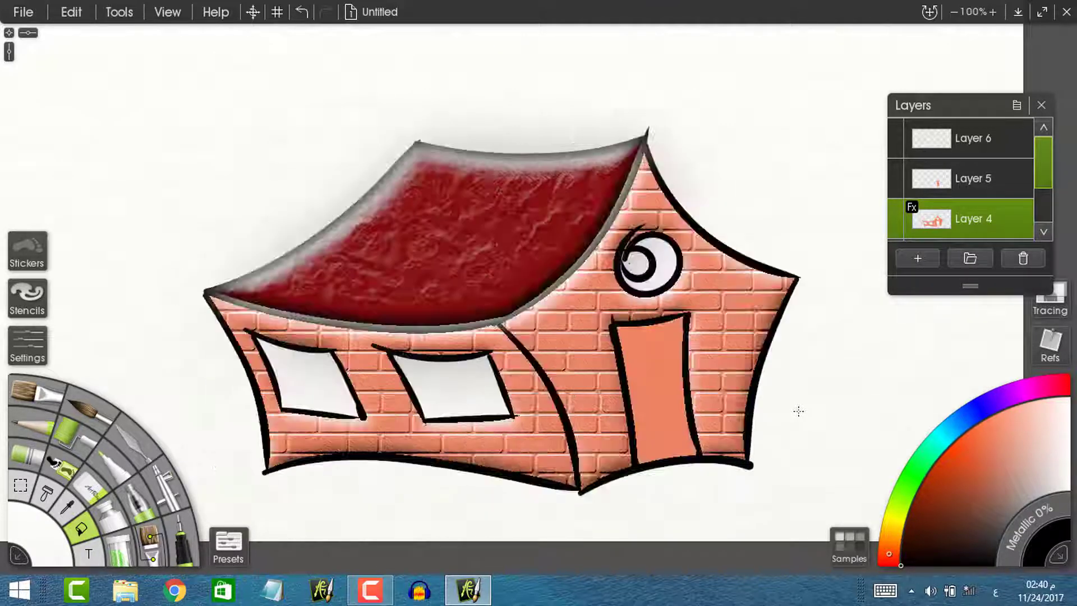
key("ctrl+shift+h")
key("ctrl+shift+h")
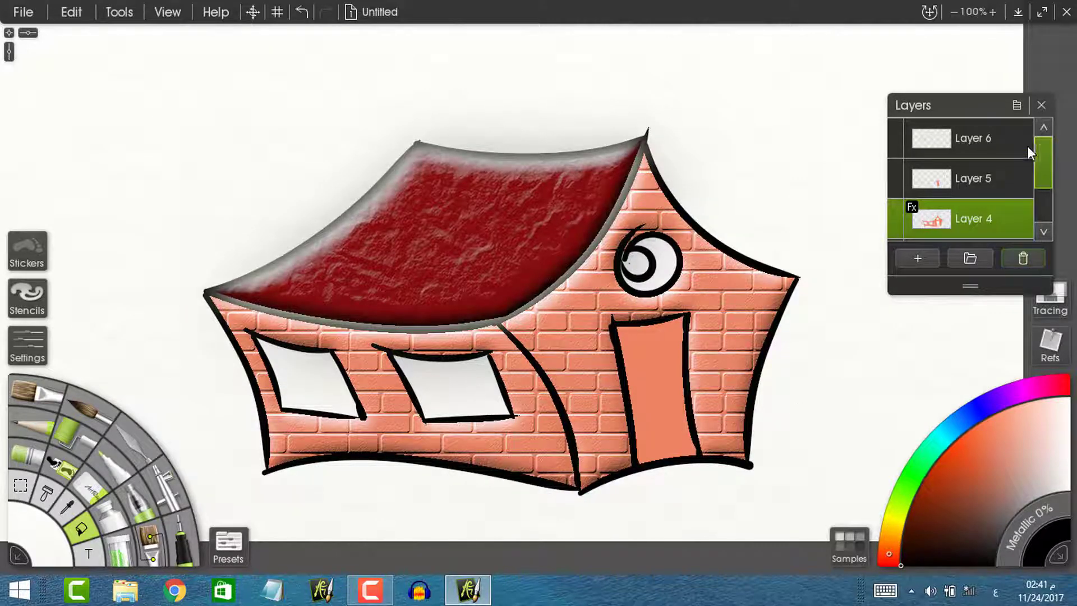
Merge all layers into one and flip the merged house horizontally.
left_click(1017, 105)
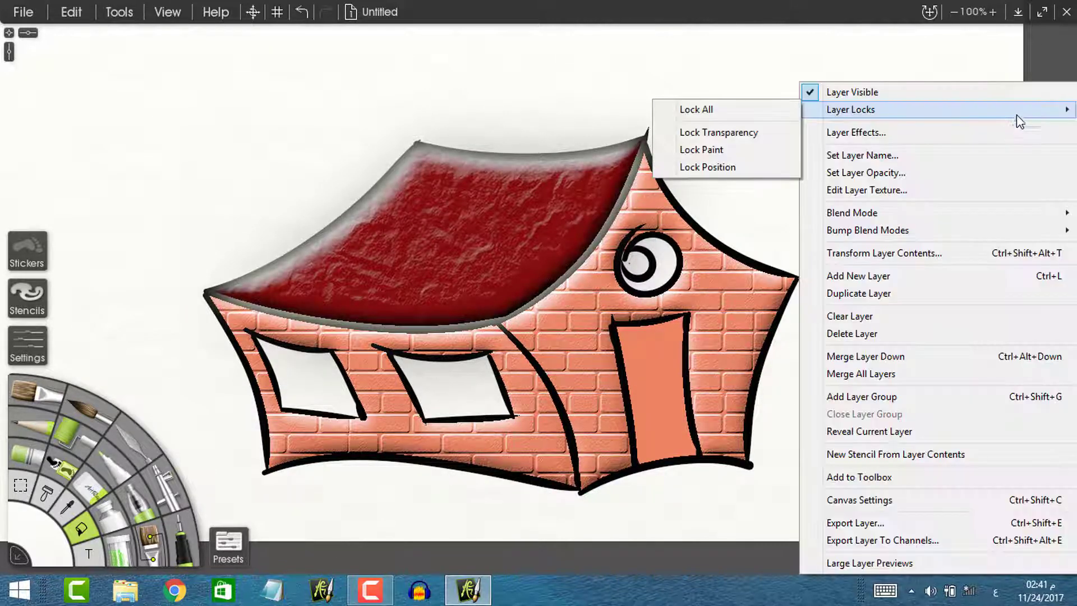
left_click(926, 375)
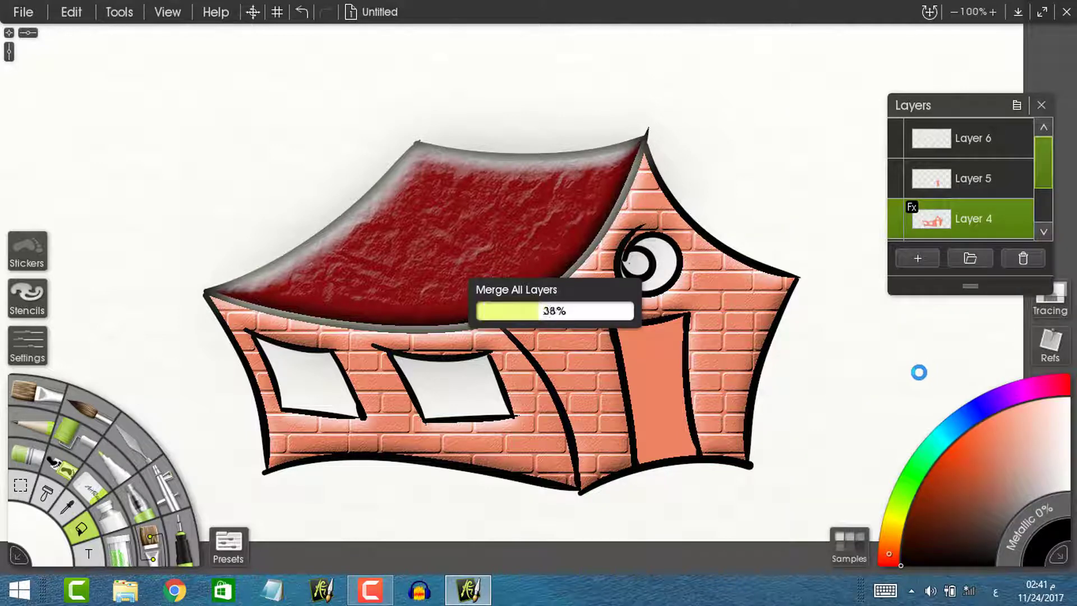
left_click(252, 13)
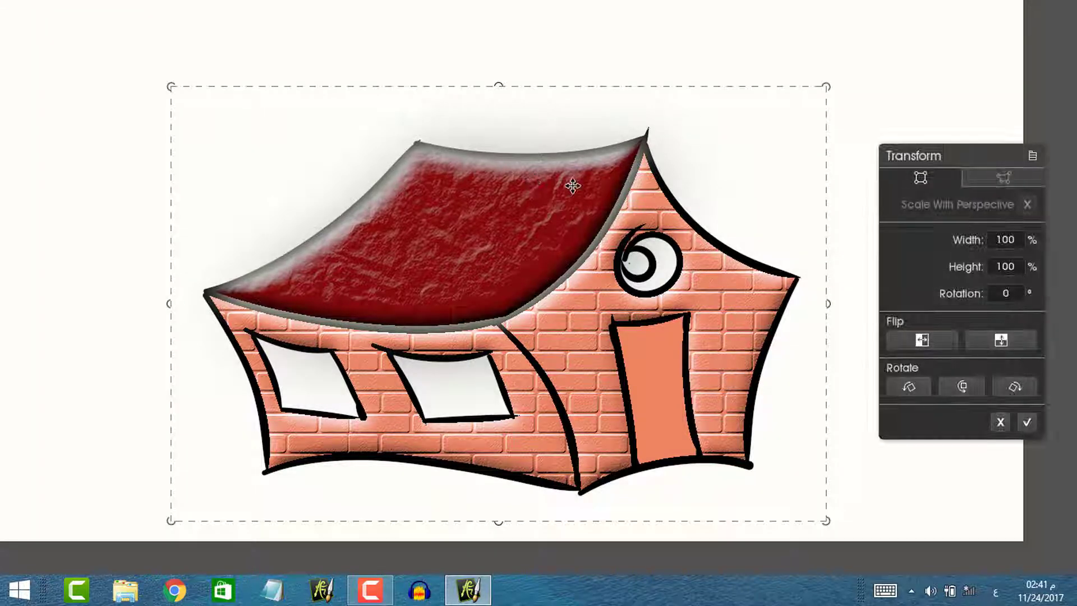
left_click(921, 340)
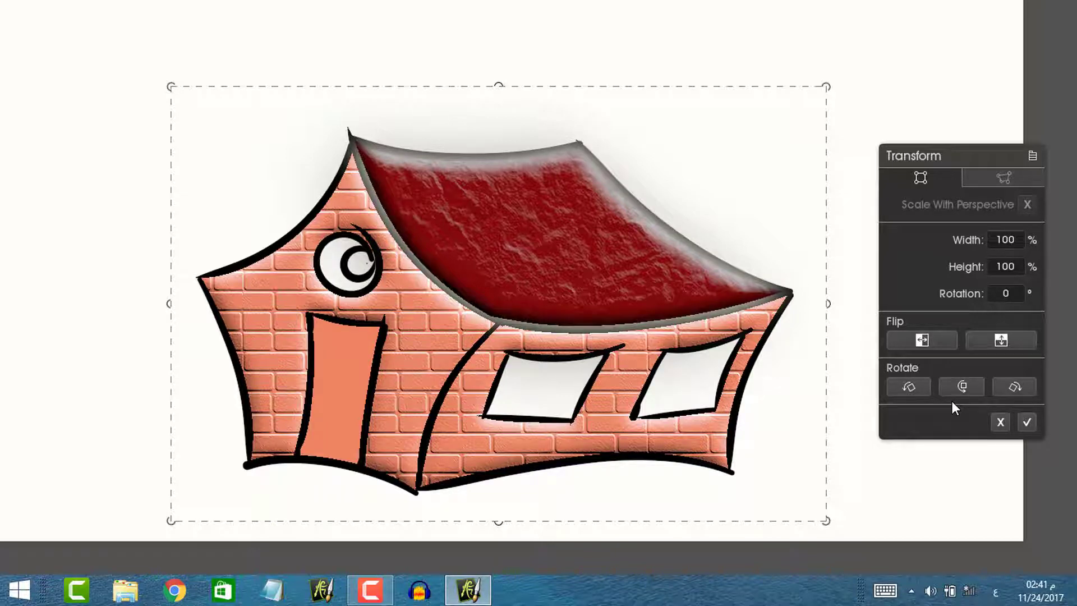
left_click(1026, 421)
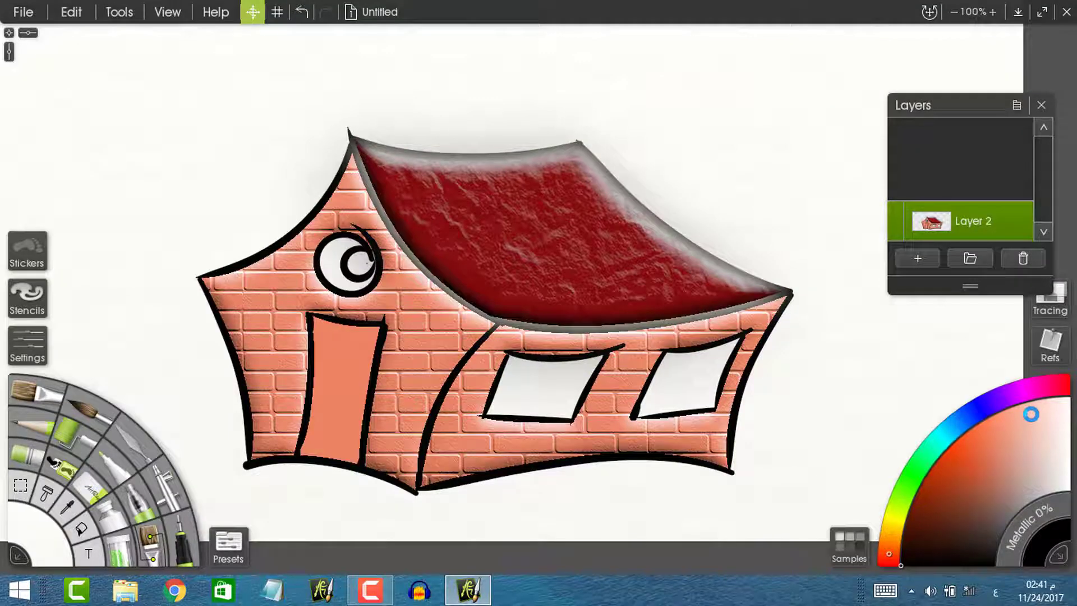
Scale the house down proportionally and move it up into the upper middle of the canvas.
key("ctrl+minus")
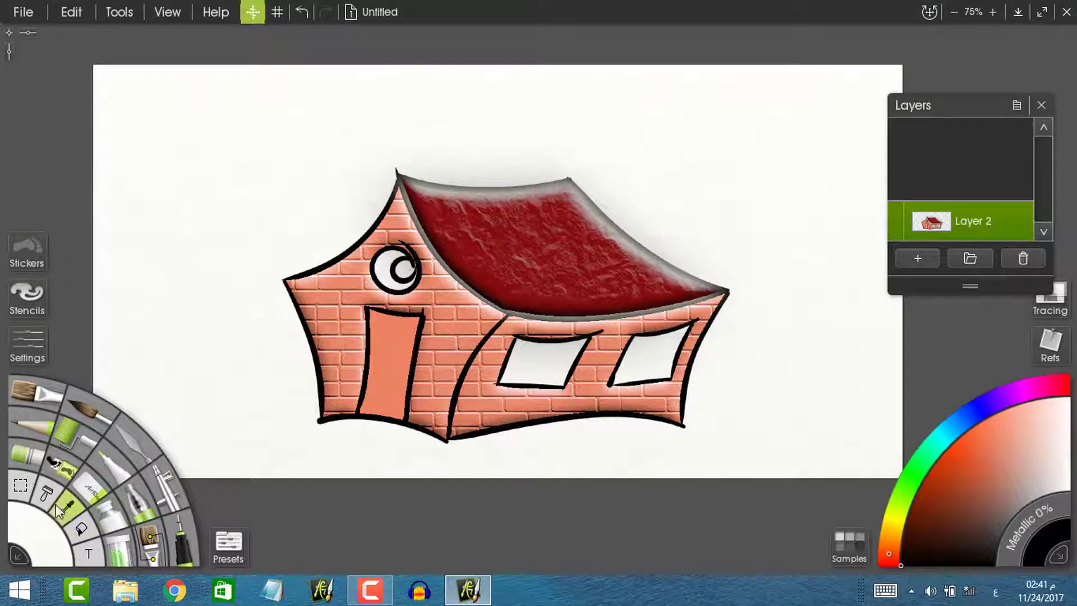
key("ctrl+t")
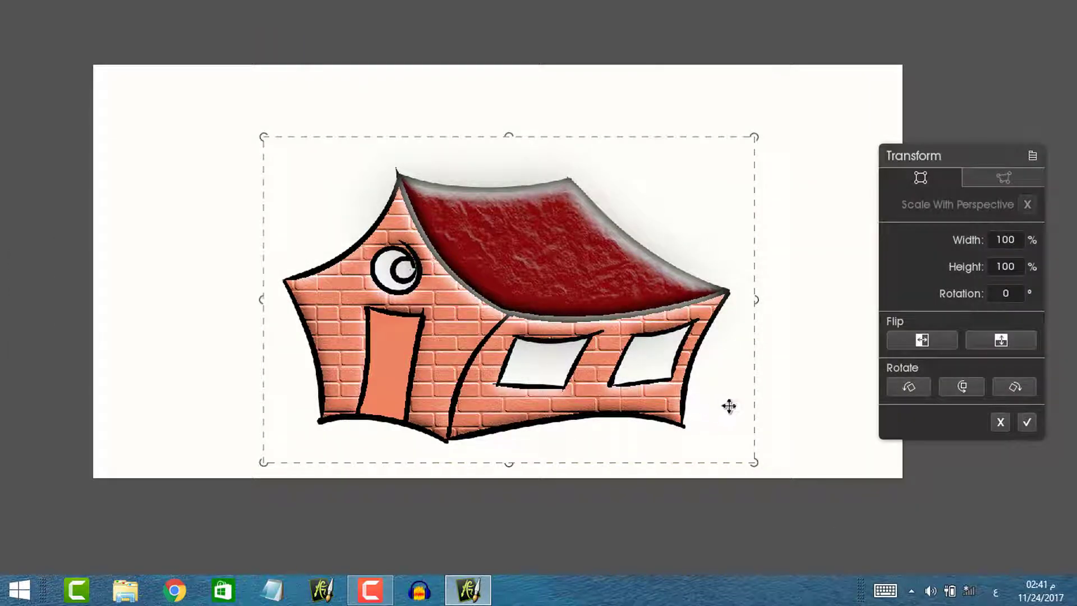
left_click_drag(754, 463, 655, 398)
left_click_drag(545, 342, 534, 283)
left_click(1027, 421)
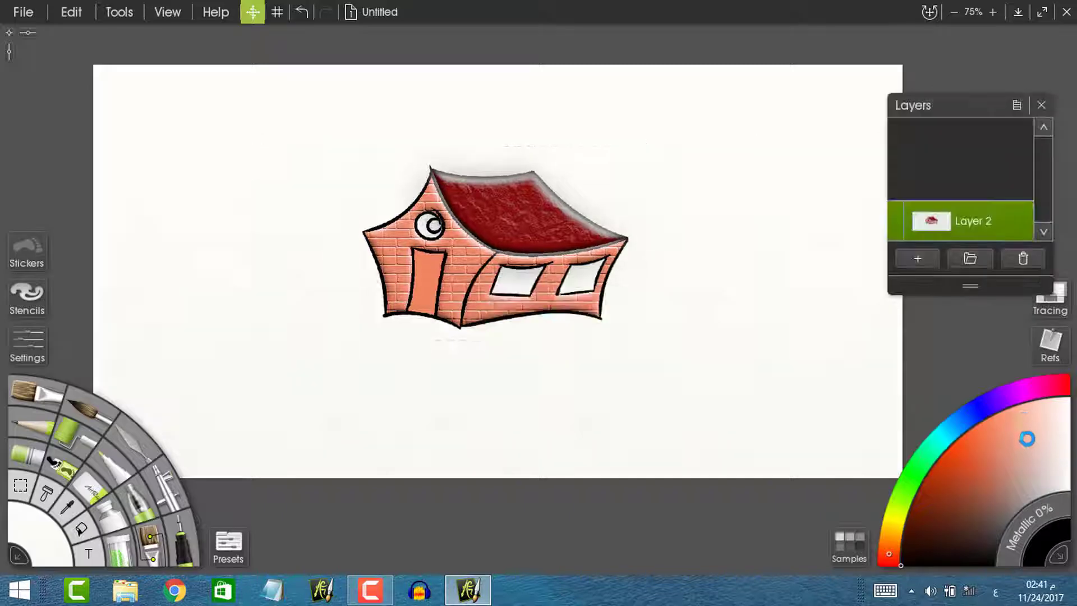
Flip the scaled-down house horizontally so its door faces the right side of the canvas.
key("ctrl+plus")
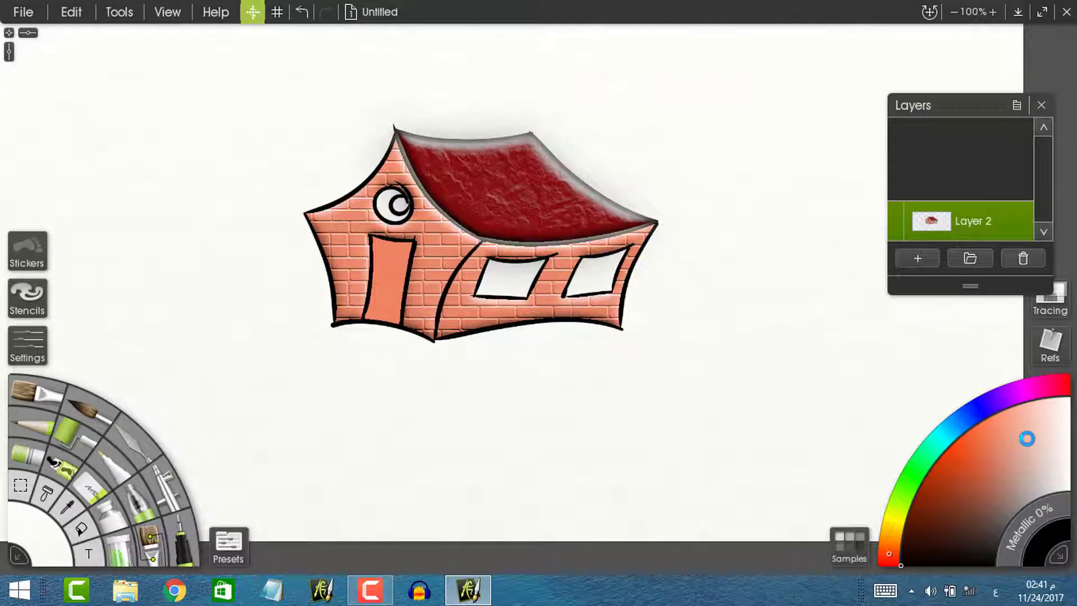
key("ctrl+minus")
key("ctrl+plus")
left_click(506, 227)
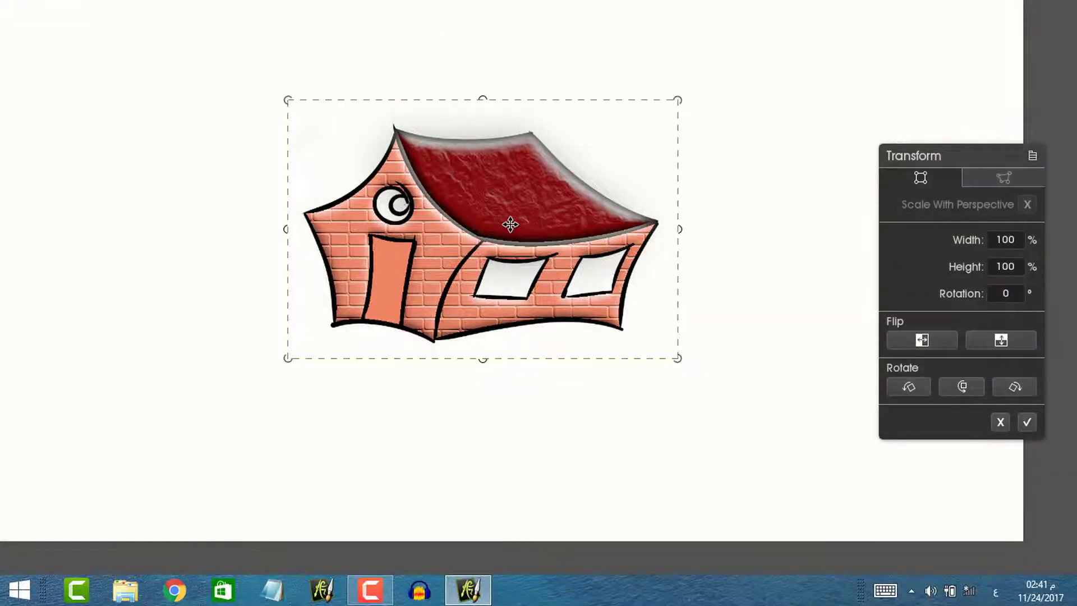
left_click(925, 335)
left_click(1026, 423)
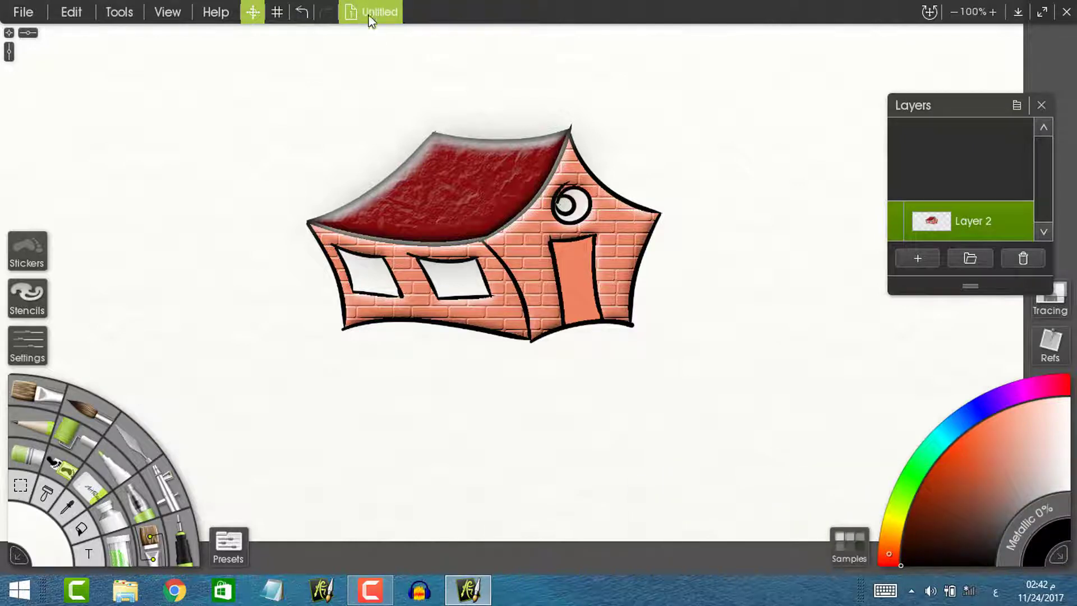
Create a new painting using the 1080p (1920 x 1080) screen size preset.
left_click(25, 14)
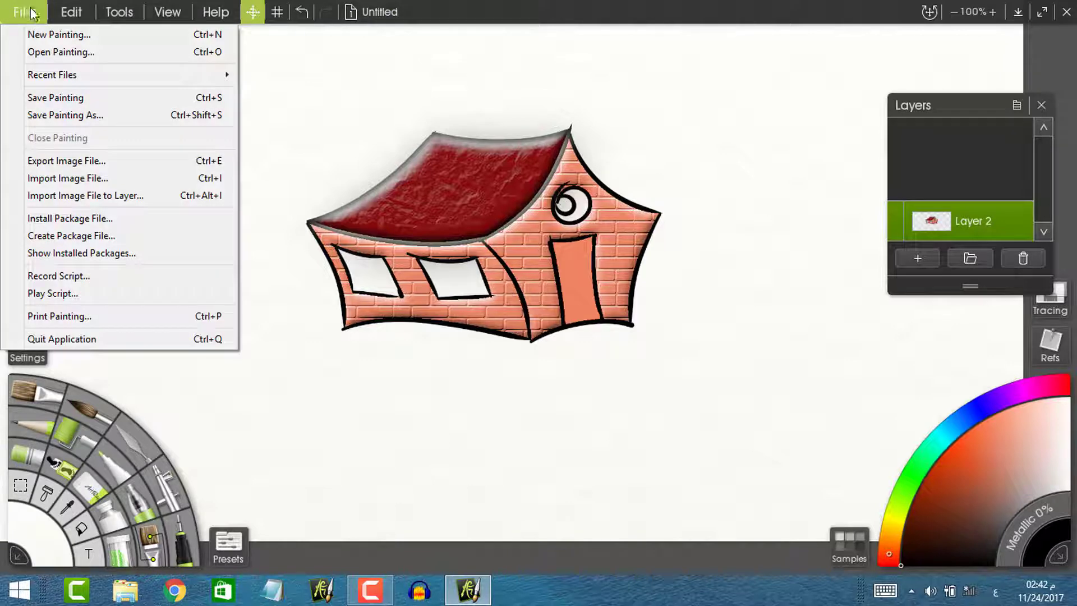
left_click(89, 36)
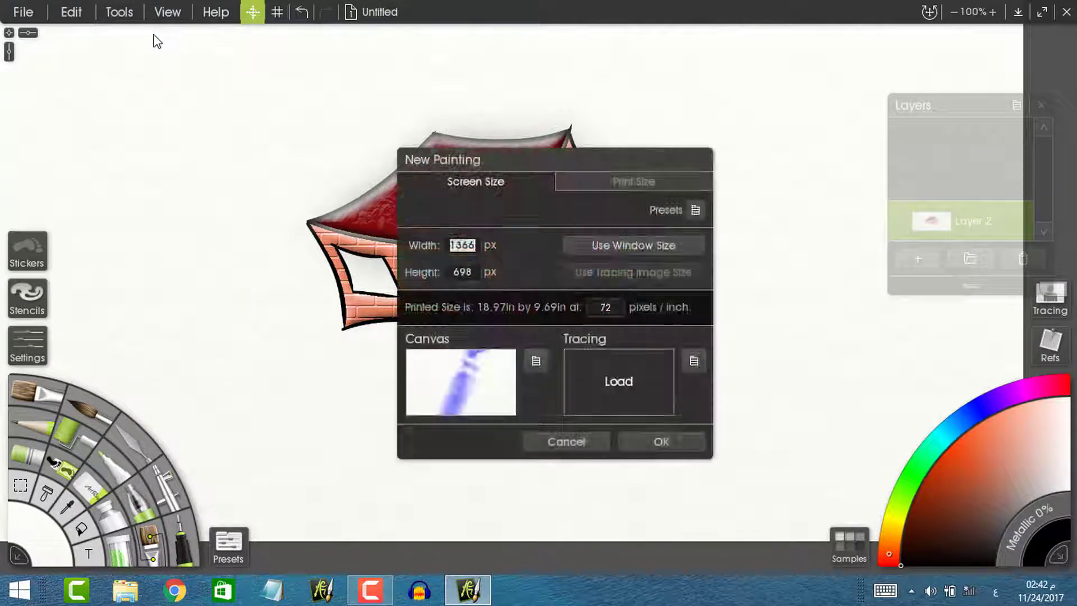
left_click(641, 181)
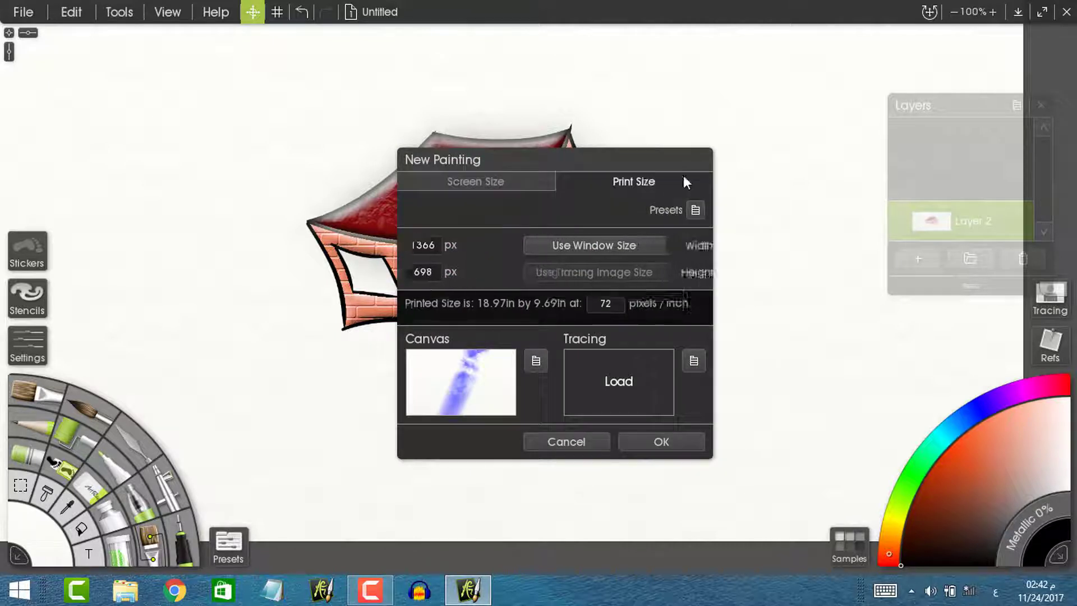
left_click(695, 210)
mouse_move(857, 275)
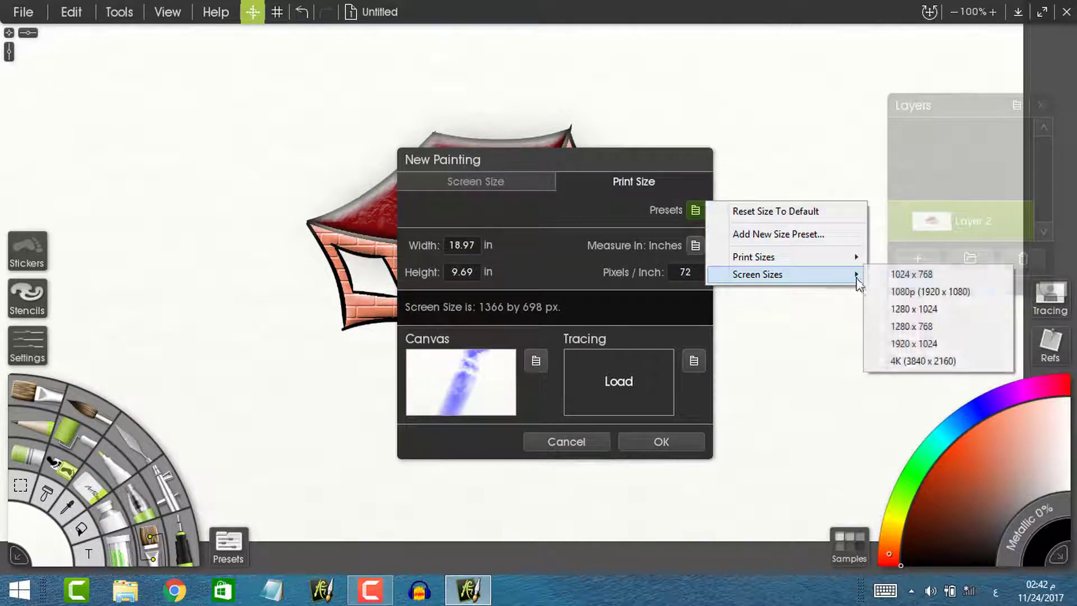
left_click(964, 293)
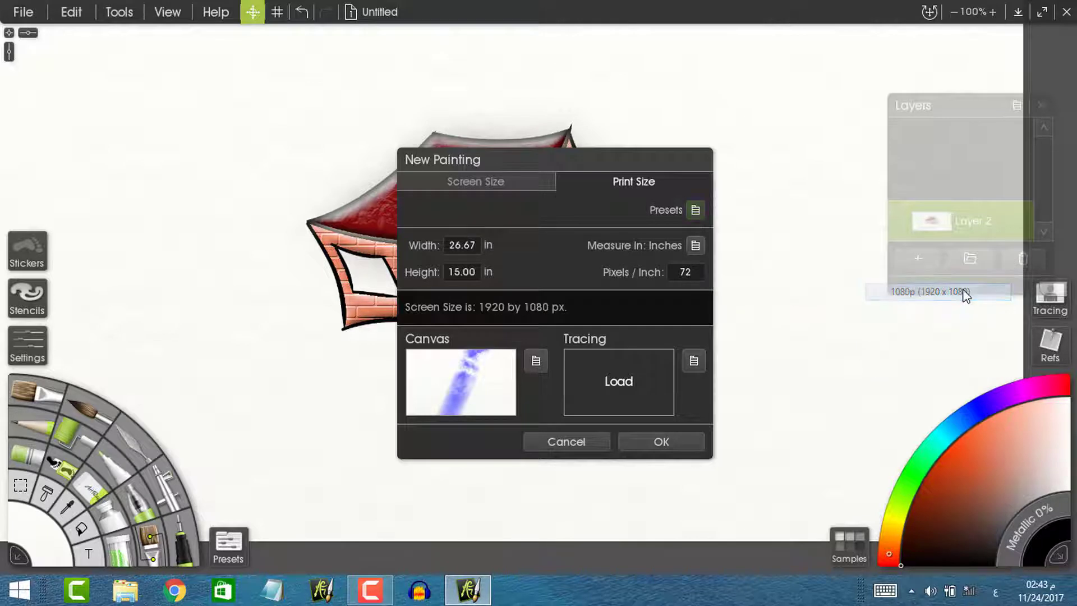
left_click(683, 439)
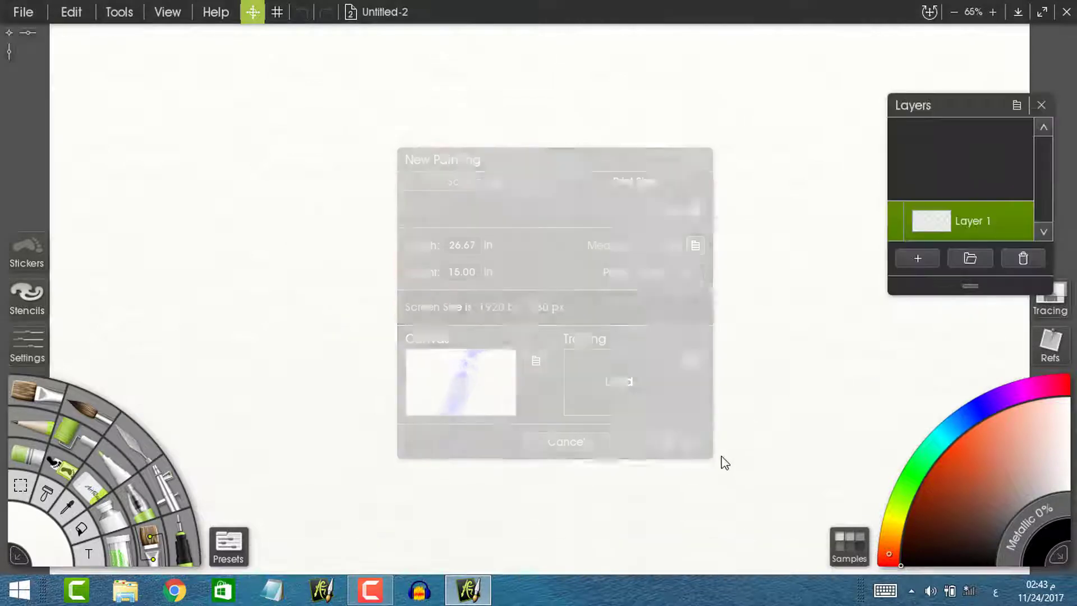
Fit the blank canvas in view, select the Custom Brush tool and open its presets.
scroll(723, 460, "down", 1)
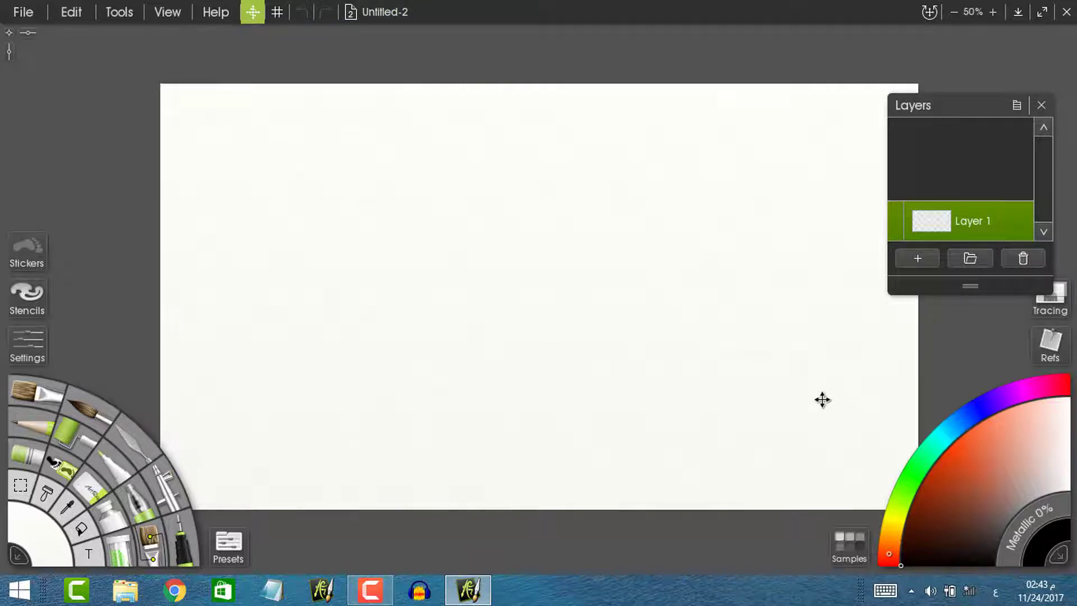
left_click_drag(650, 378, 619, 364)
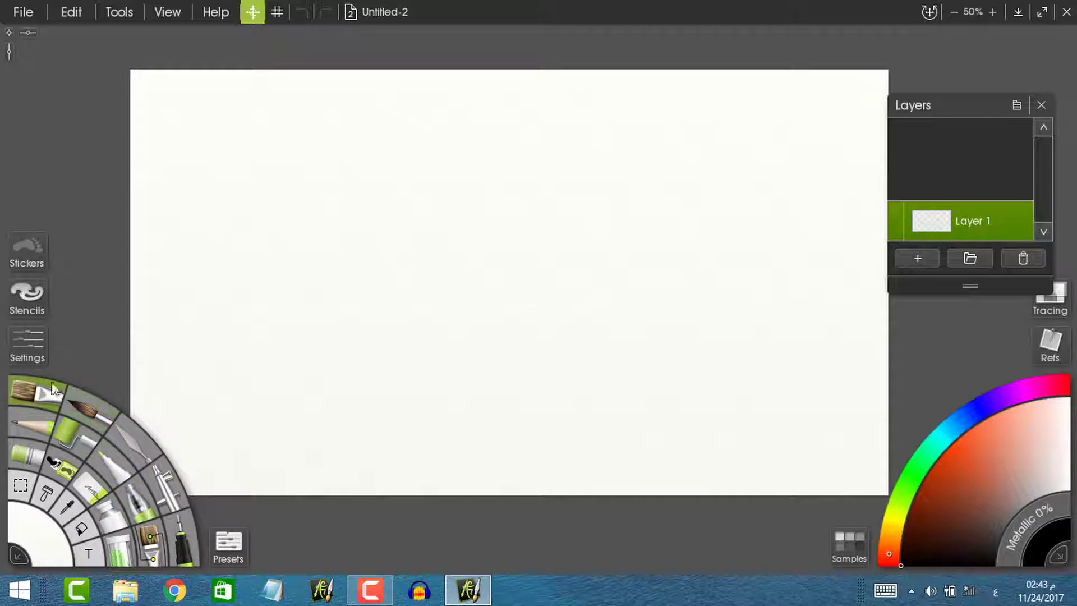
left_click(160, 542)
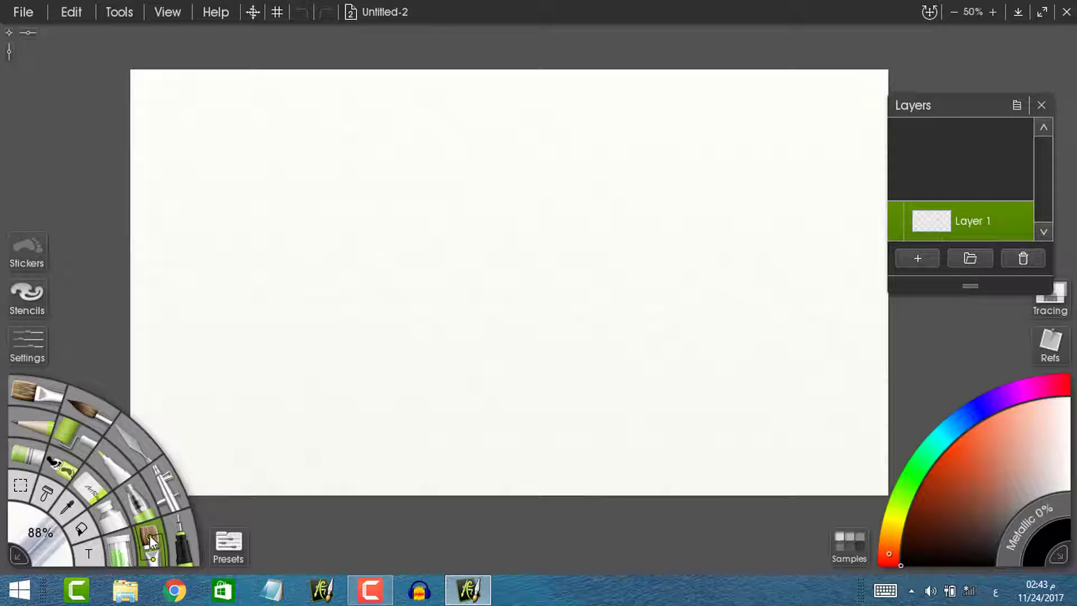
left_click(228, 544)
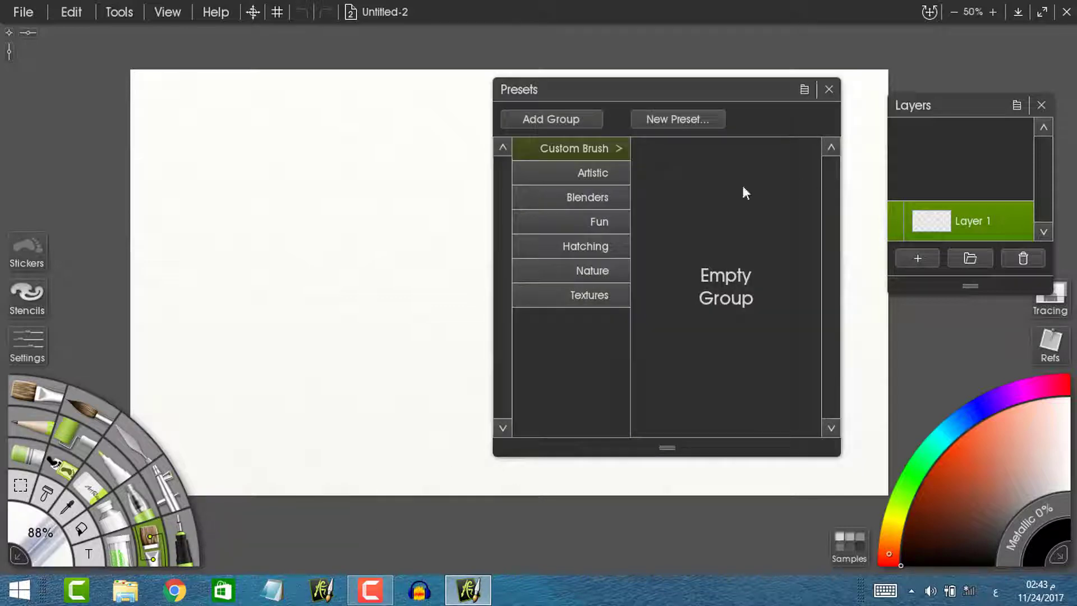
Look through the Custom Brush preset groups Artistic, Blenders, Fun, Hatching, Nature and Textures, and close the presets.
left_click(588, 174)
left_click_drag(829, 176, 831, 151)
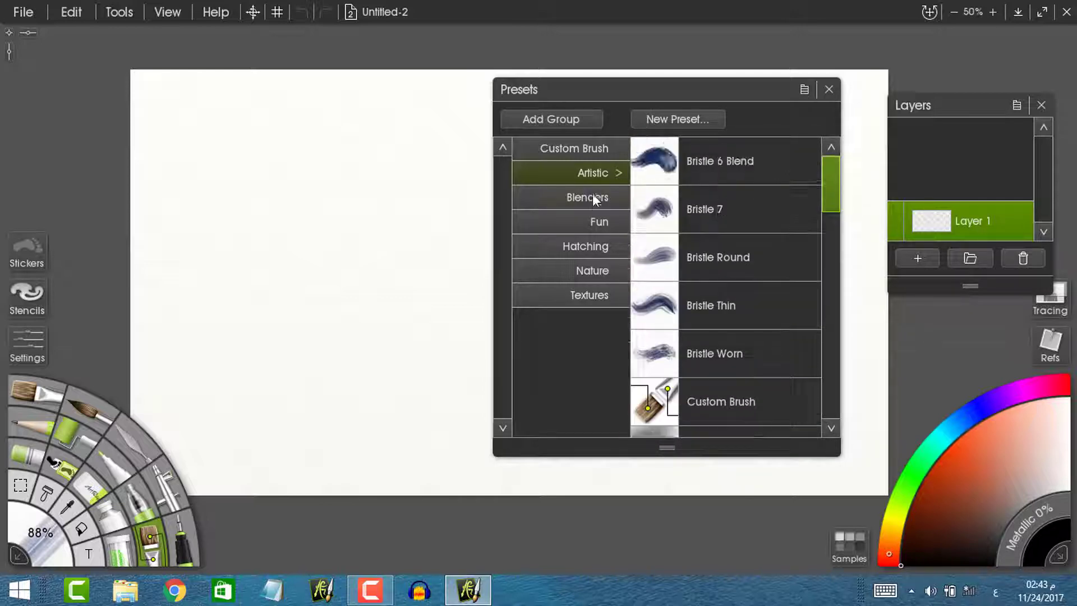
left_click(592, 196)
left_click_drag(829, 195, 831, 163)
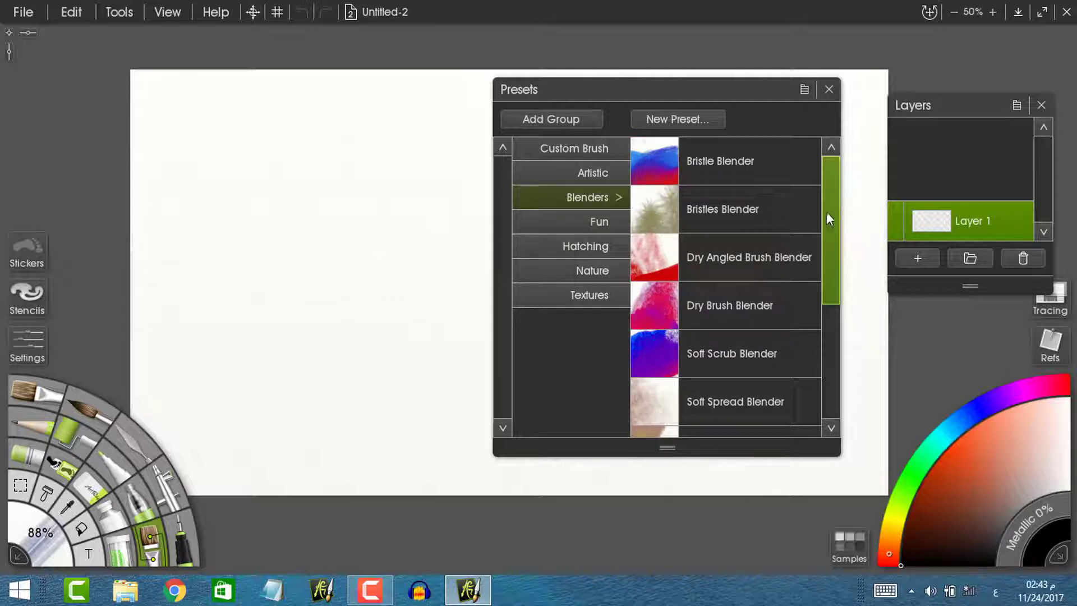
mouse_move(829, 219)
left_mouse_down()
mouse_move(839, 353)
mouse_move(841, 175)
mouse_move(827, 415)
mouse_move(829, 168)
mouse_move(821, 203)
mouse_move(843, 313)
mouse_move(830, 415)
mouse_move(848, 171)
mouse_move(827, 253)
mouse_move(825, 400)
mouse_move(840, 194)
mouse_move(843, 392)
mouse_move(849, 158)
mouse_move(841, 404)
left_mouse_up()
left_click(600, 225)
left_click(591, 245)
left_click(589, 268)
left_click(594, 296)
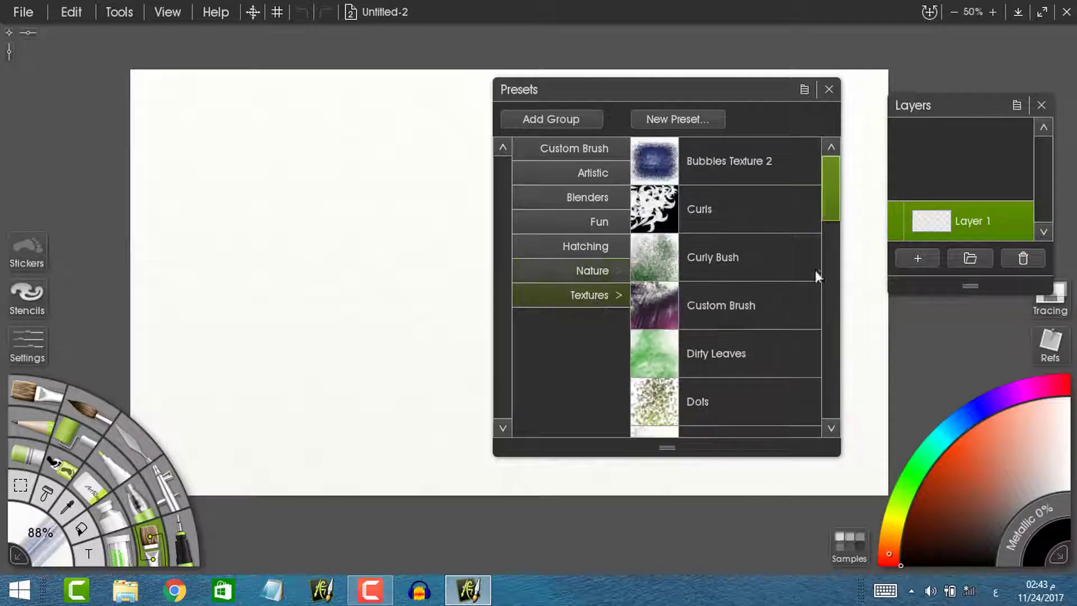
mouse_move(828, 198)
left_mouse_down()
mouse_move(829, 222)
mouse_move(822, 187)
left_mouse_up()
left_click_drag(827, 199, 815, 107)
left_click(828, 89)
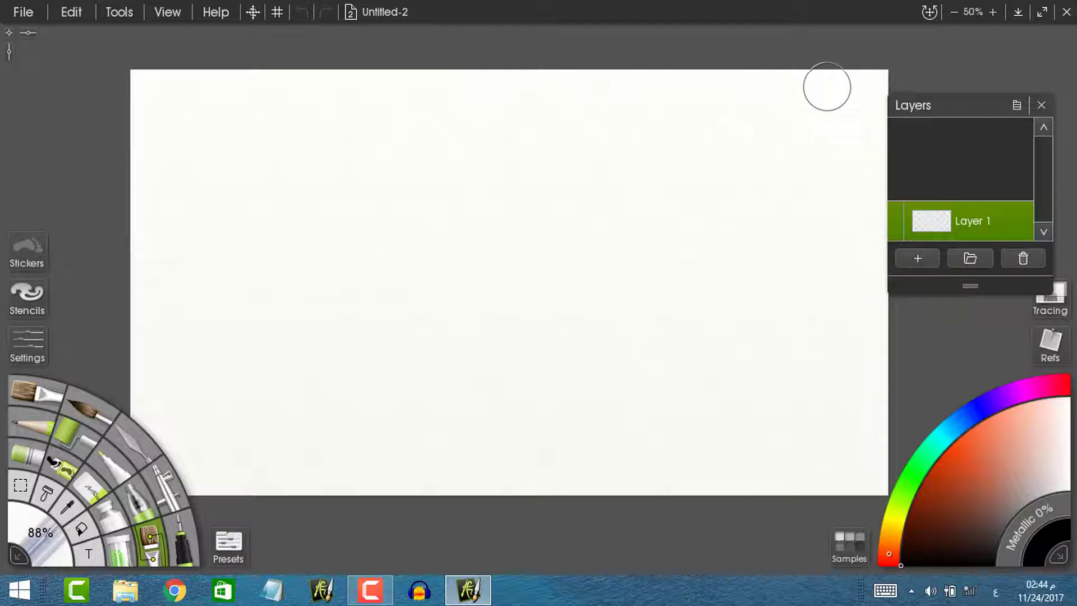
left_click(369, 592)
left_click(998, 518)
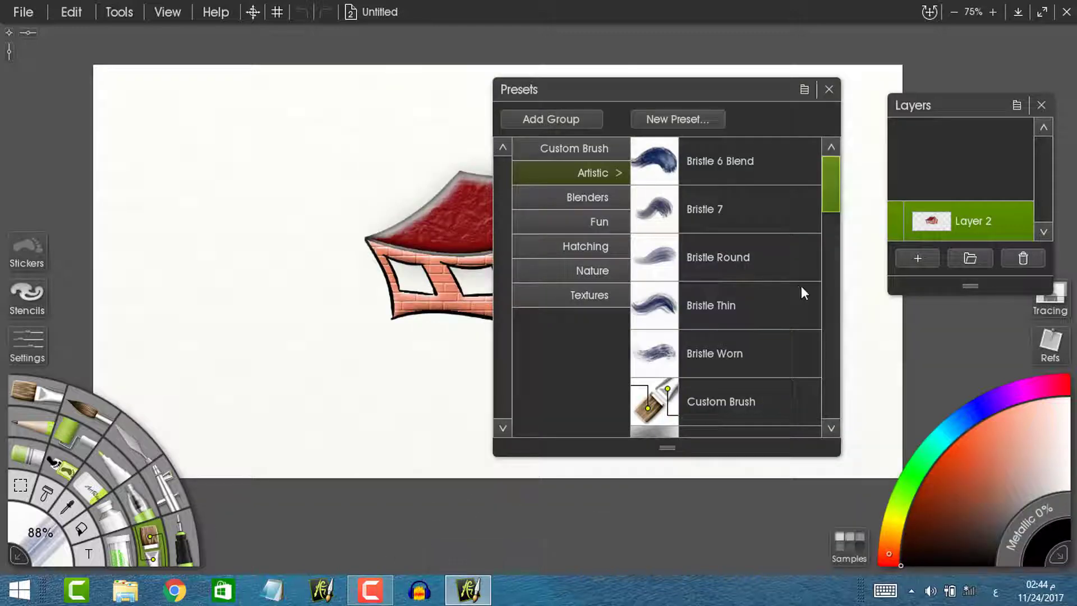
Choose a medium green, move the presets clear of the house and paint a long horizontal grass strip beneath it.
left_click(912, 475)
left_click(956, 474)
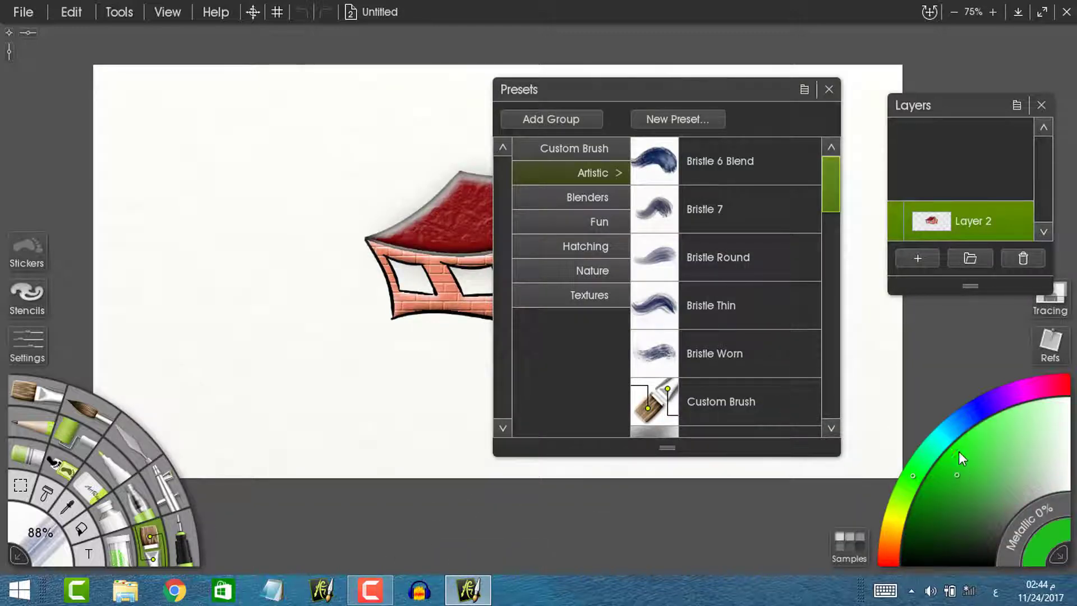
left_click_drag(831, 179, 810, 114)
left_click_drag(732, 92, 974, 184)
left_click_drag(696, 352, 376, 354)
mouse_move(278, 357)
left_mouse_down()
mouse_move(630, 360)
mouse_move(109, 354)
left_mouse_up()
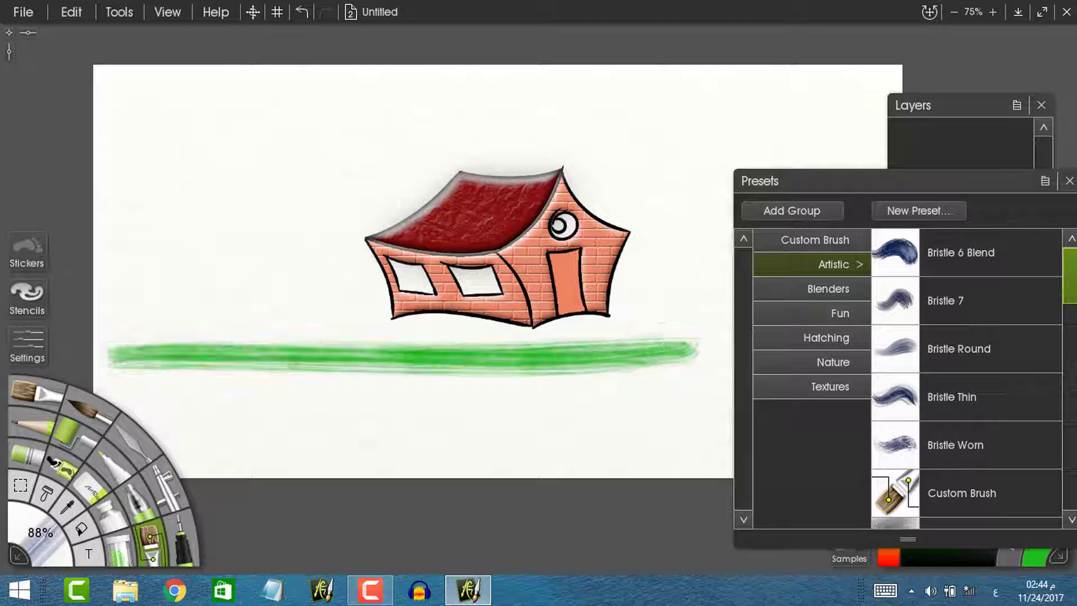
Paint more green grass strokes beside and below the house, trying the Artistic presets Bristle 7, Bristle Round and Bristle Thin.
left_click(923, 303)
mouse_move(561, 418)
left_mouse_down()
mouse_move(663, 409)
mouse_move(372, 413)
mouse_move(710, 415)
left_mouse_up()
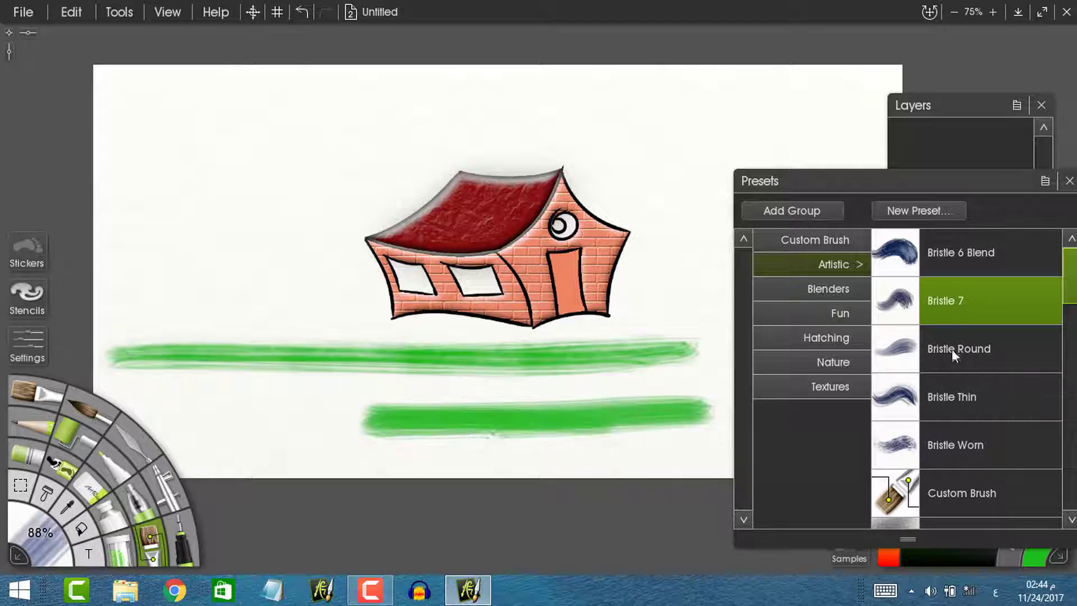
left_click(953, 353)
mouse_move(572, 390)
left_mouse_down()
mouse_move(252, 391)
mouse_move(678, 372)
left_mouse_up()
mouse_move(353, 317)
left_mouse_down()
mouse_move(133, 309)
mouse_move(387, 312)
mouse_move(168, 307)
mouse_move(373, 311)
left_mouse_up()
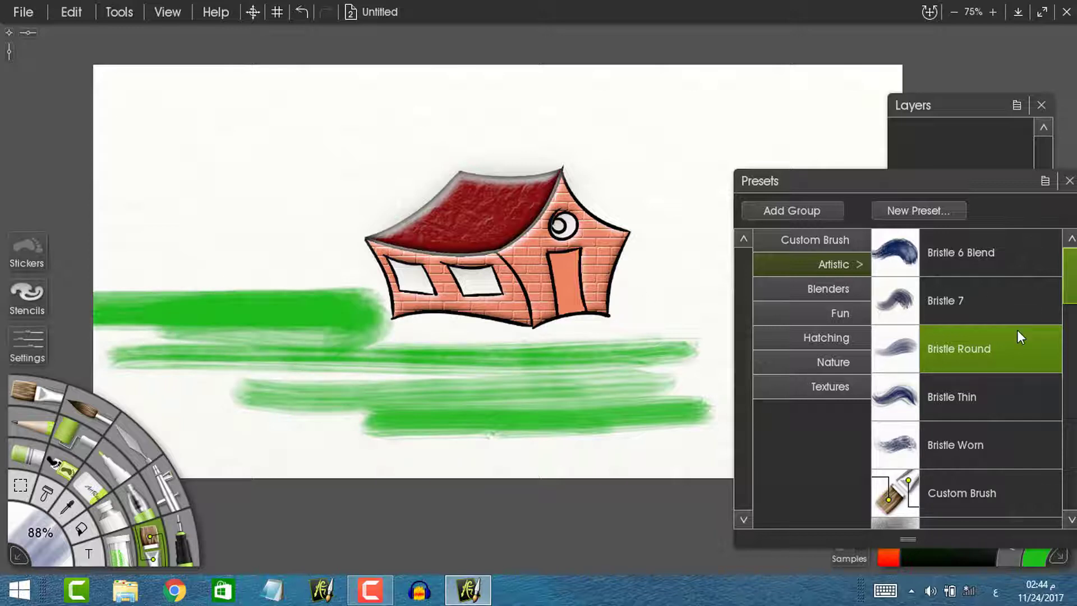
mouse_move(638, 453)
left_mouse_down()
mouse_move(476, 438)
mouse_move(664, 448)
left_mouse_up()
left_click(958, 396)
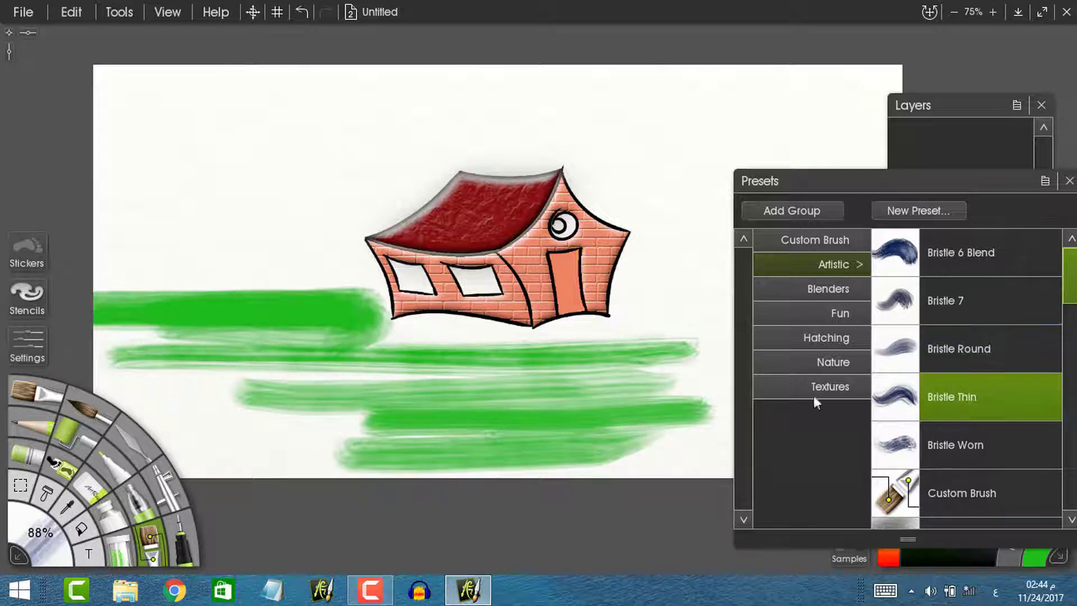
Paint a green Bristle Thin stroke at the grass's lower left, and a large Bristle Worn patch in the canvas's upper-left area.
mouse_move(252, 443)
left_mouse_down()
mouse_move(207, 446)
mouse_move(301, 457)
mouse_move(370, 448)
left_mouse_up()
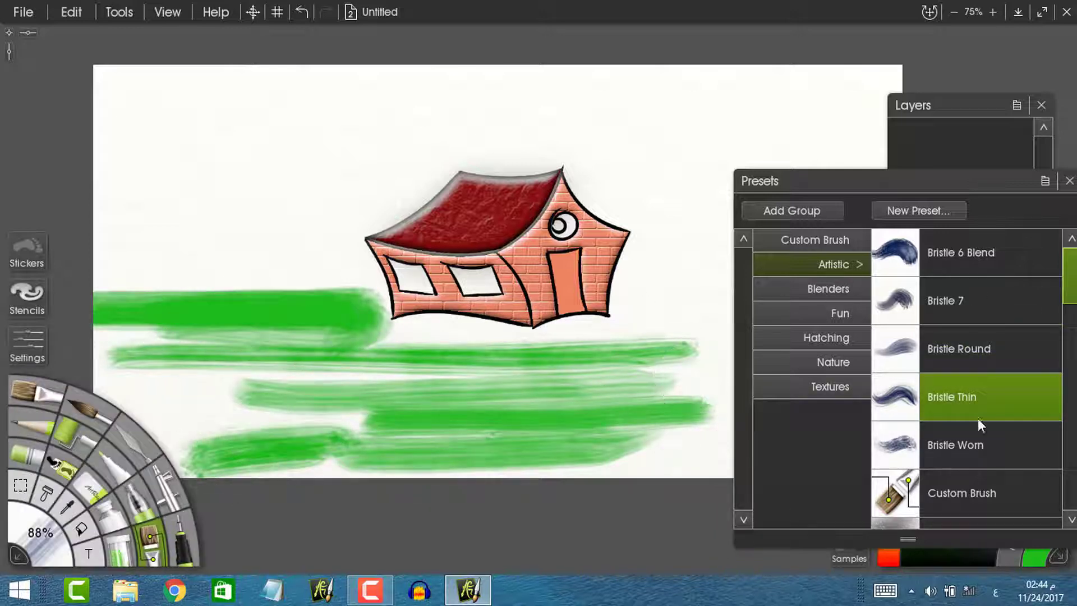
left_click(1009, 429)
mouse_move(168, 225)
left_mouse_down()
mouse_move(363, 154)
mouse_move(342, 187)
mouse_move(334, 157)
mouse_move(360, 120)
mouse_move(111, 132)
mouse_move(443, 112)
left_mouse_up()
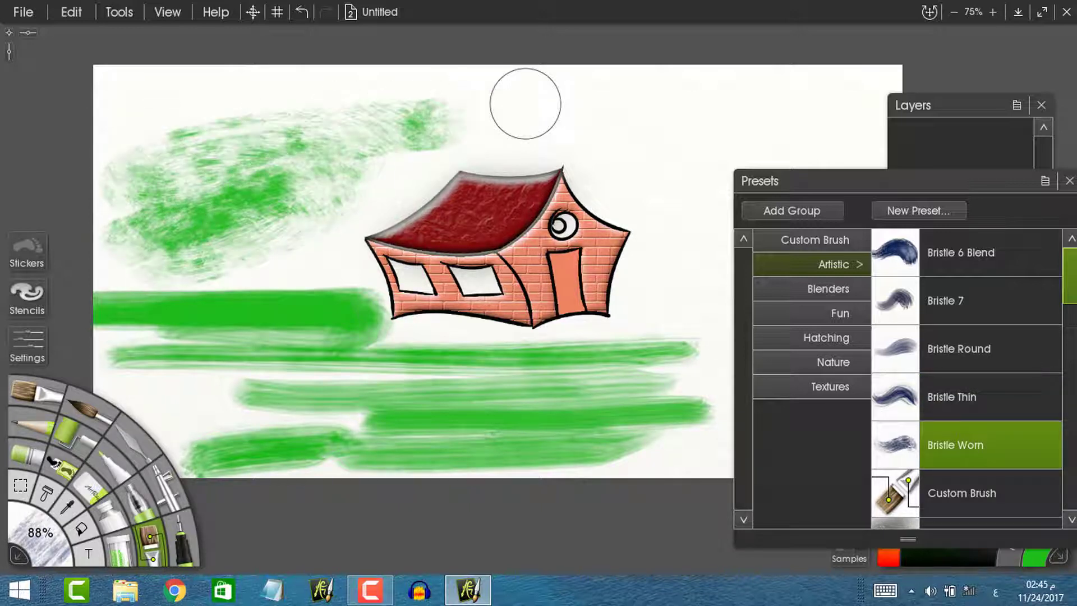
Using the Artistic preset Hair Strands 1 in near-black green, paint long curved strands down beside the house and across the grass.
left_click(1072, 307)
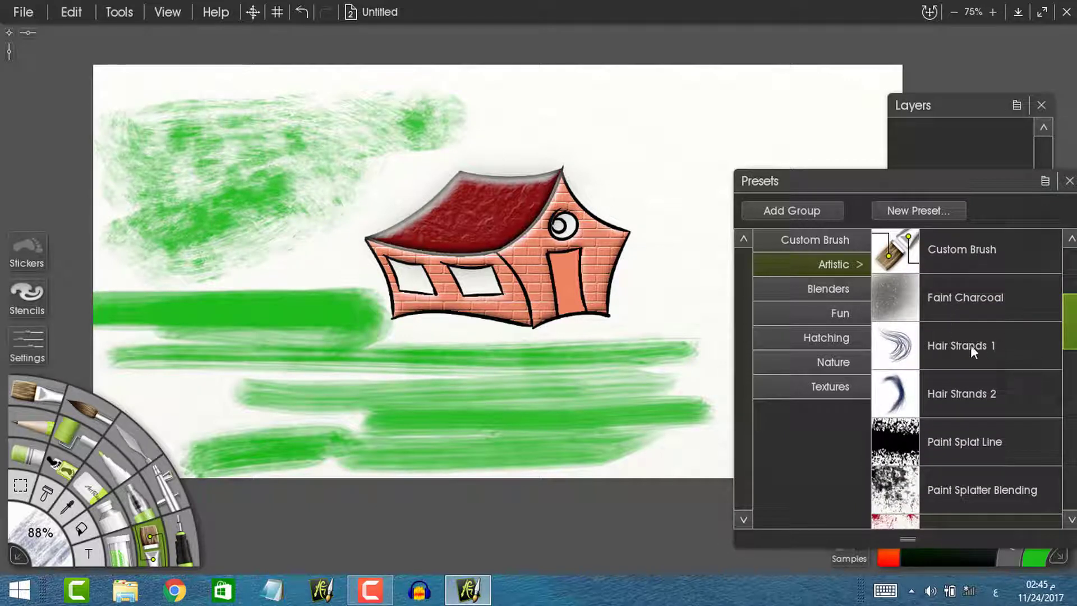
left_click(970, 344)
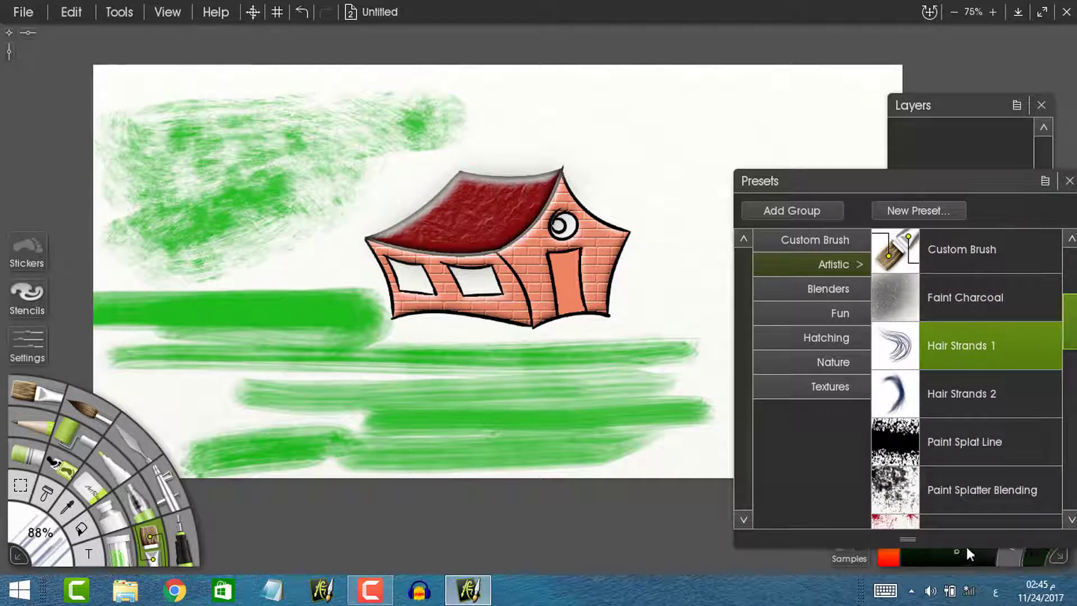
left_click_drag(651, 112, 668, 297)
mouse_move(656, 146)
left_mouse_down()
mouse_move(684, 302)
mouse_move(561, 404)
mouse_move(628, 337)
mouse_move(393, 426)
left_mouse_up()
left_click_drag(645, 336, 303, 415)
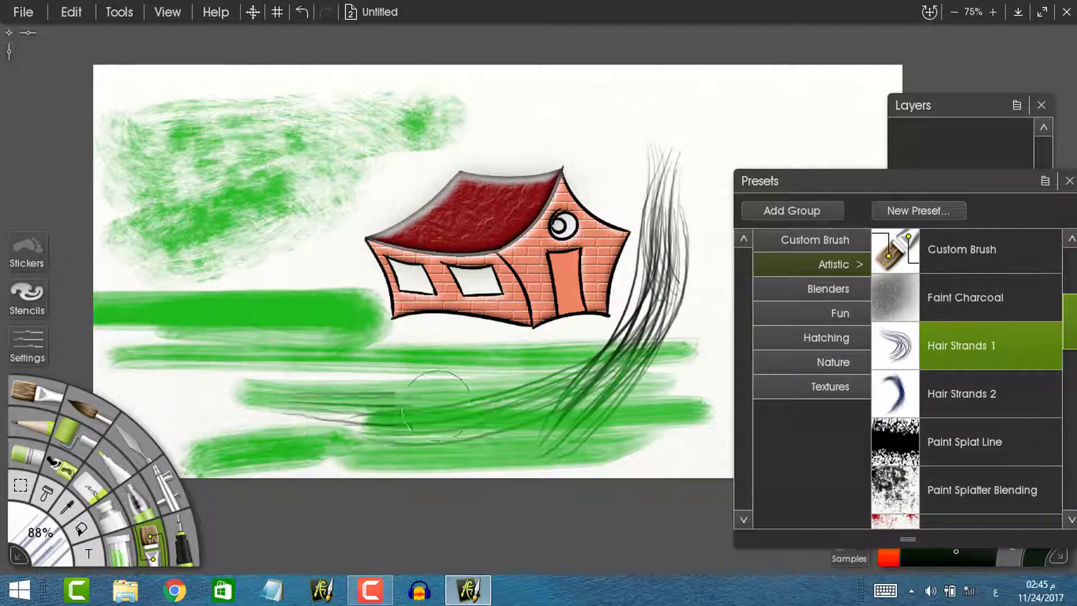
left_click_drag(616, 347, 308, 438)
Look through the remaining Artistic presets and the Fun, Hatching and Nature groups, and close the presets.
left_click_drag(1064, 316, 1068, 499)
left_click(840, 313)
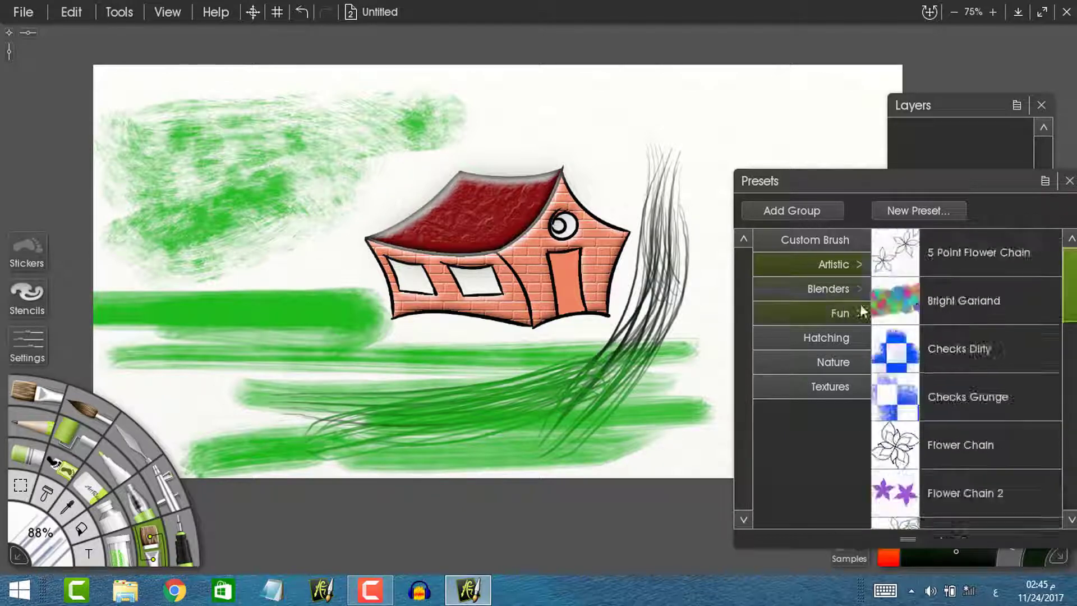
mouse_move(1067, 325)
left_mouse_down()
mouse_move(1055, 450)
mouse_move(1030, 497)
mouse_move(1068, 447)
mouse_move(1068, 270)
left_mouse_up()
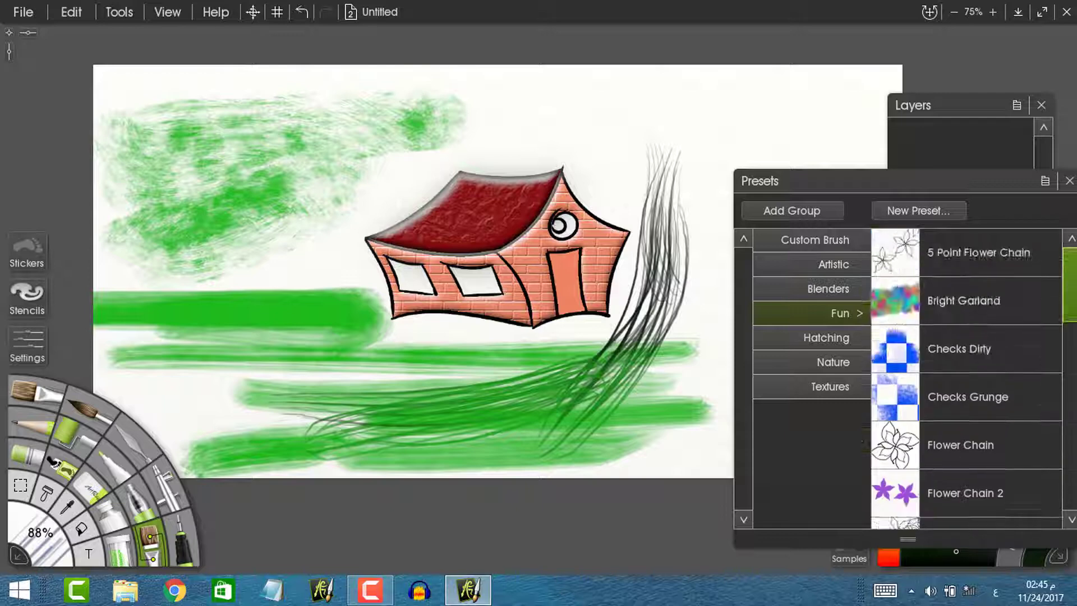
left_click(844, 336)
scroll(833, 348, "down", 5)
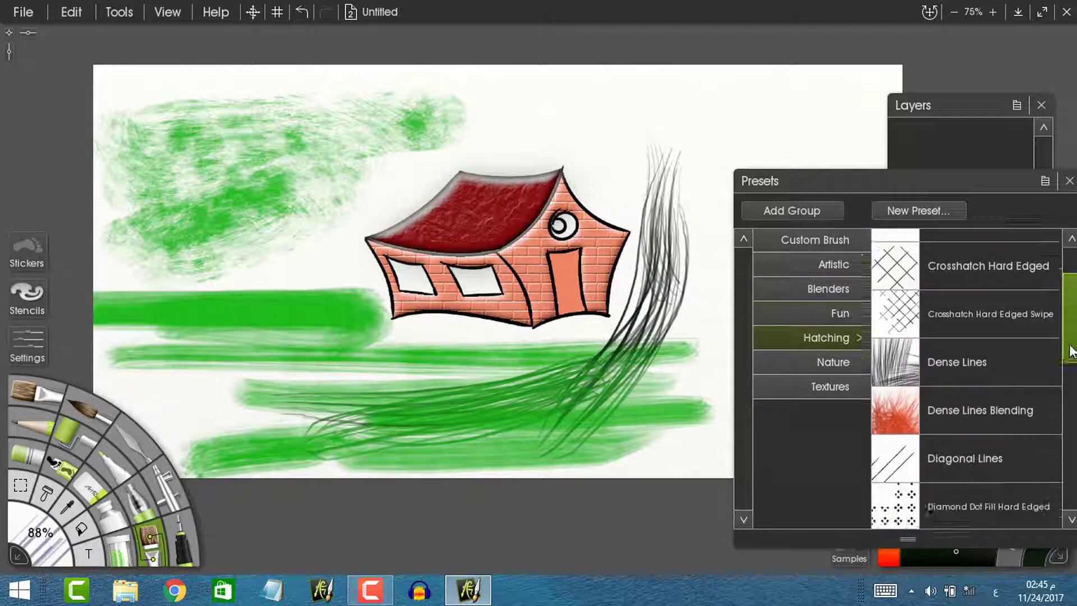
left_click(831, 365)
left_click_drag(1068, 322, 1070, 494)
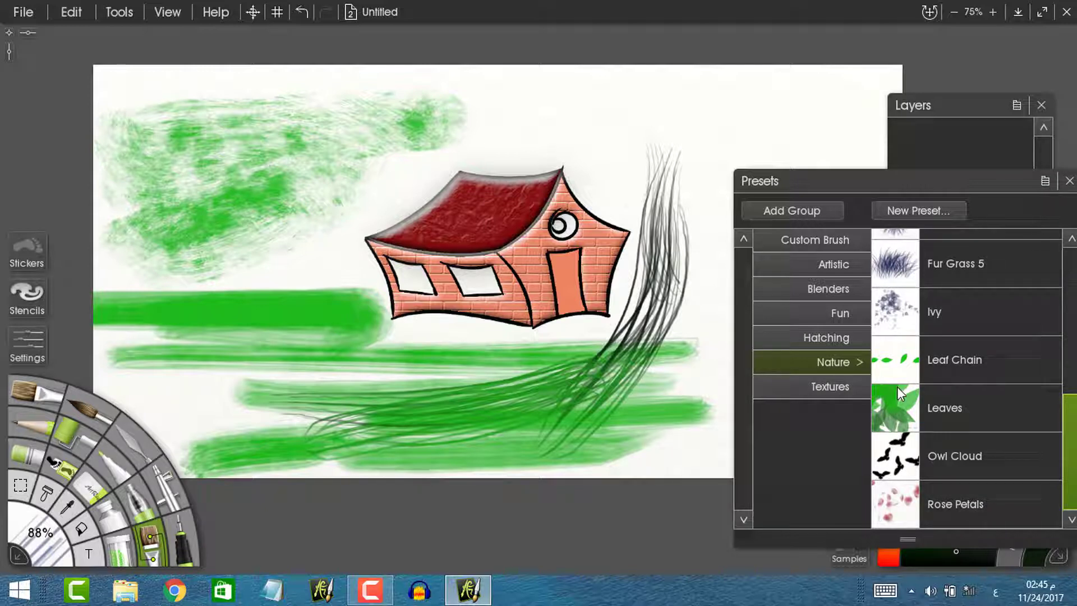
left_click(1054, 182)
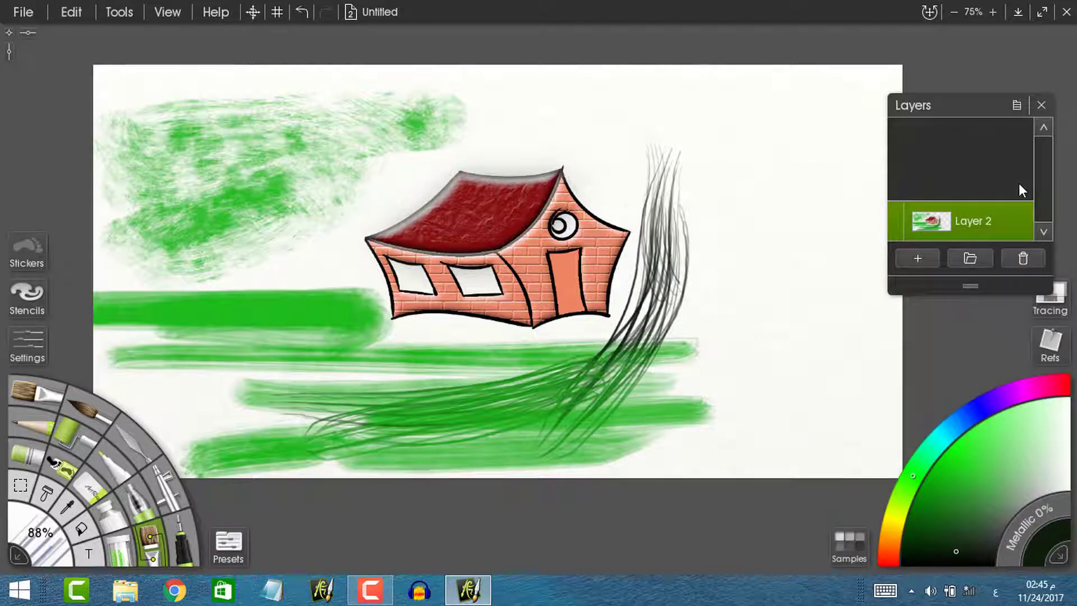
left_click(370, 589)
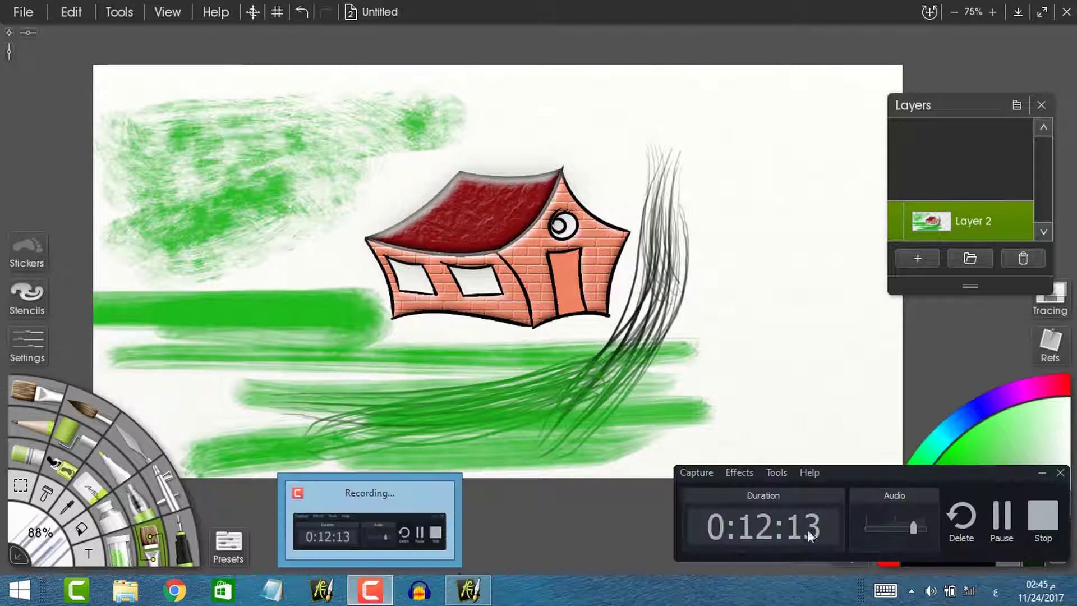
left_click(1004, 530)
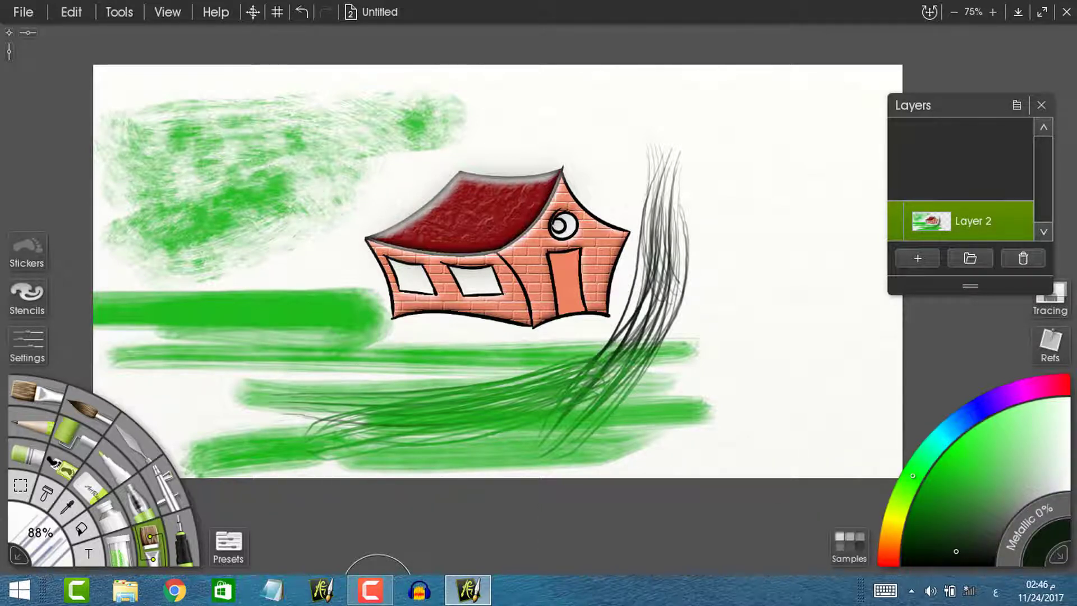
Open the canvas settings, apply the WaterColor Paper preset from the Paper group and inspect its grain up close.
right_click(578, 115)
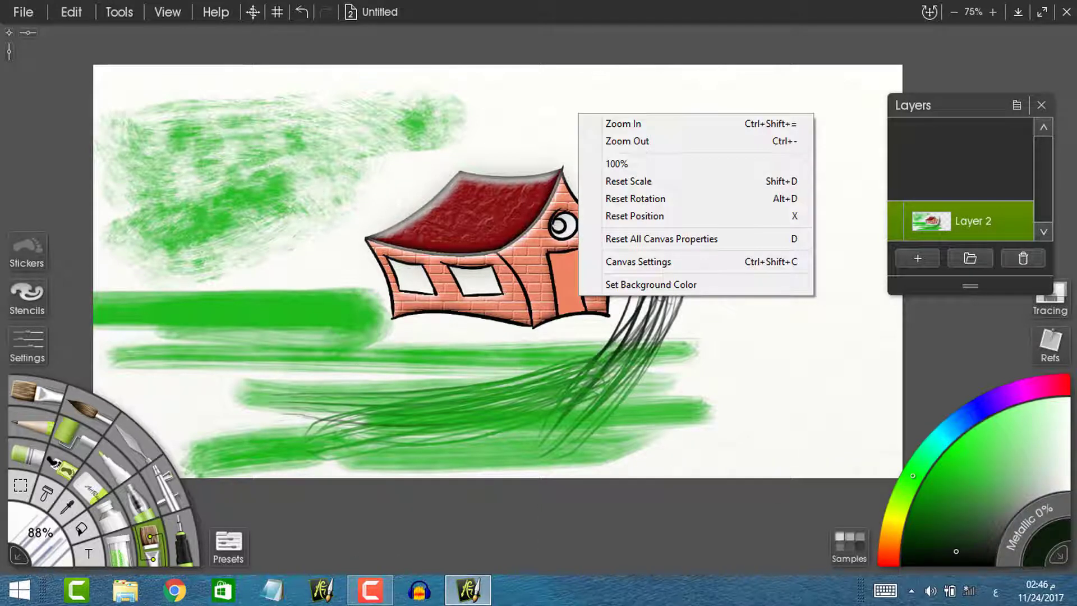
left_click(683, 268)
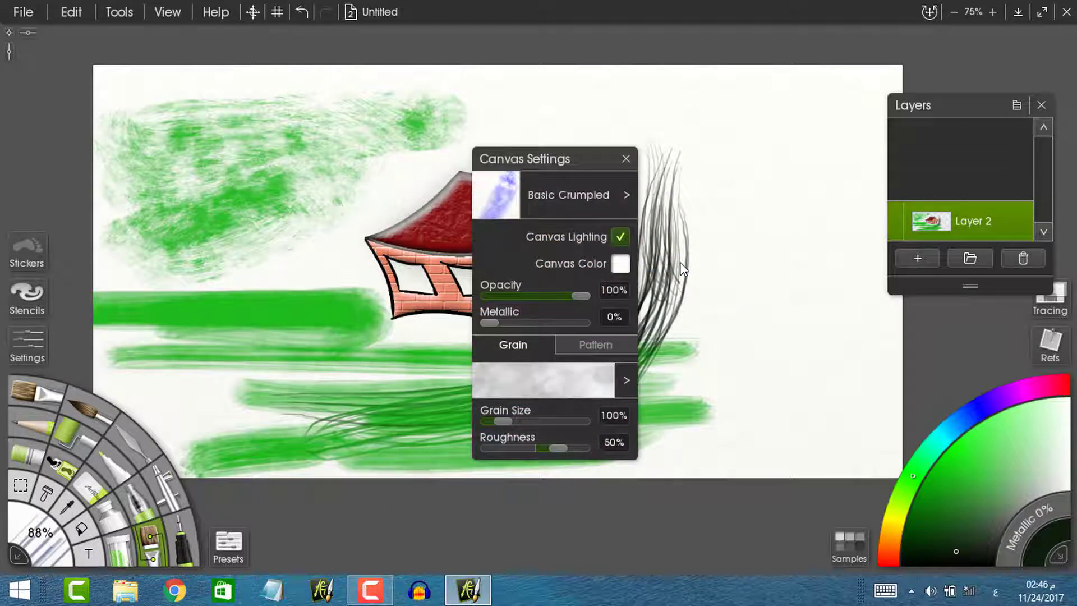
left_click(620, 197)
left_click(619, 196)
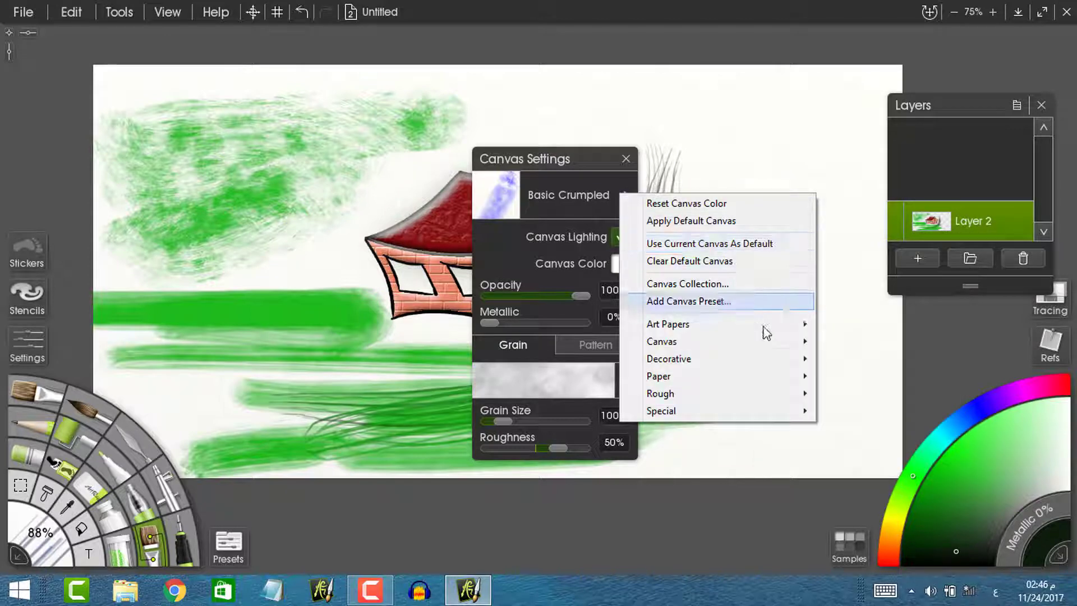
mouse_move(751, 381)
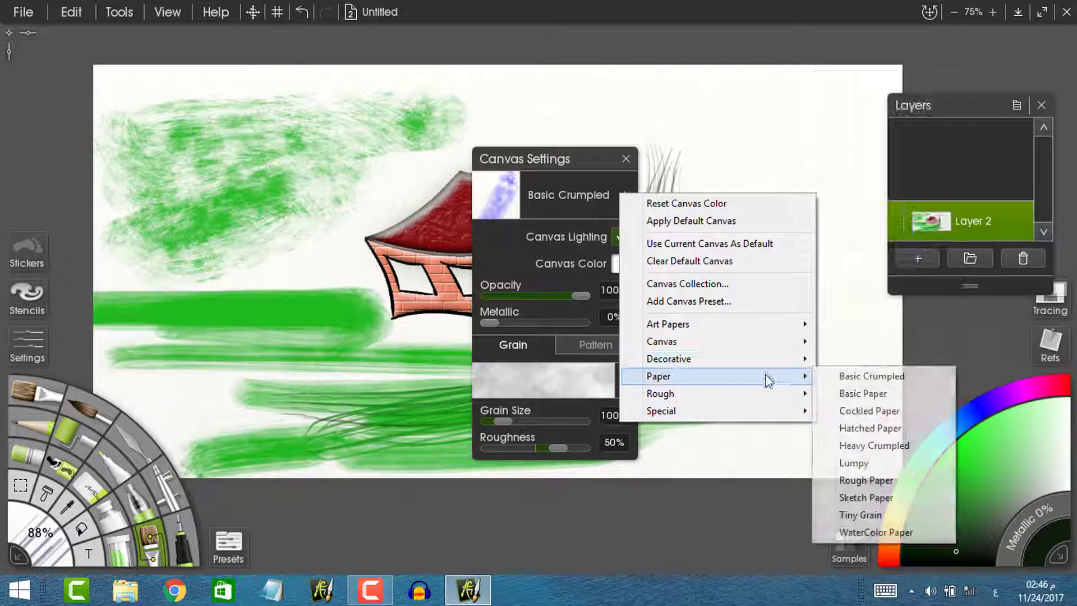
mouse_move(791, 381)
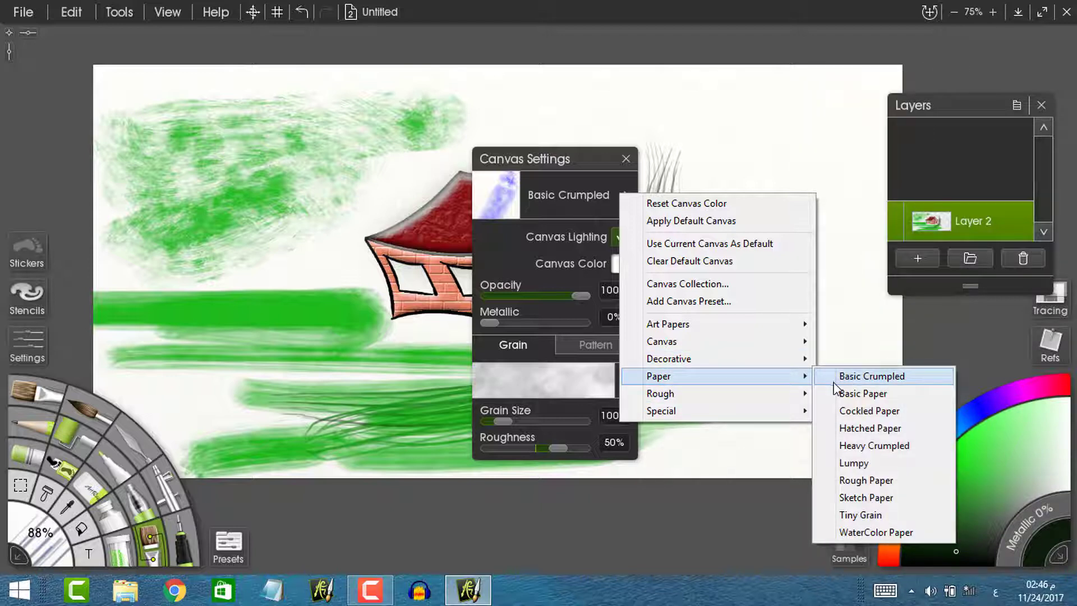
left_click(908, 531)
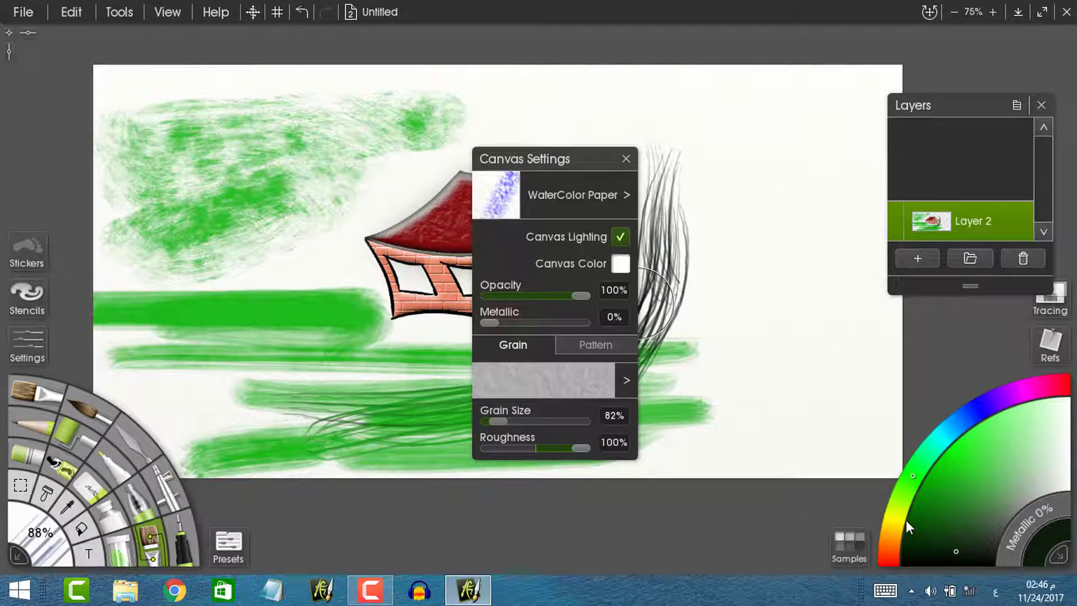
key("ctrl+plus")
key("ctrl+plus")
key("ctrl+plus")
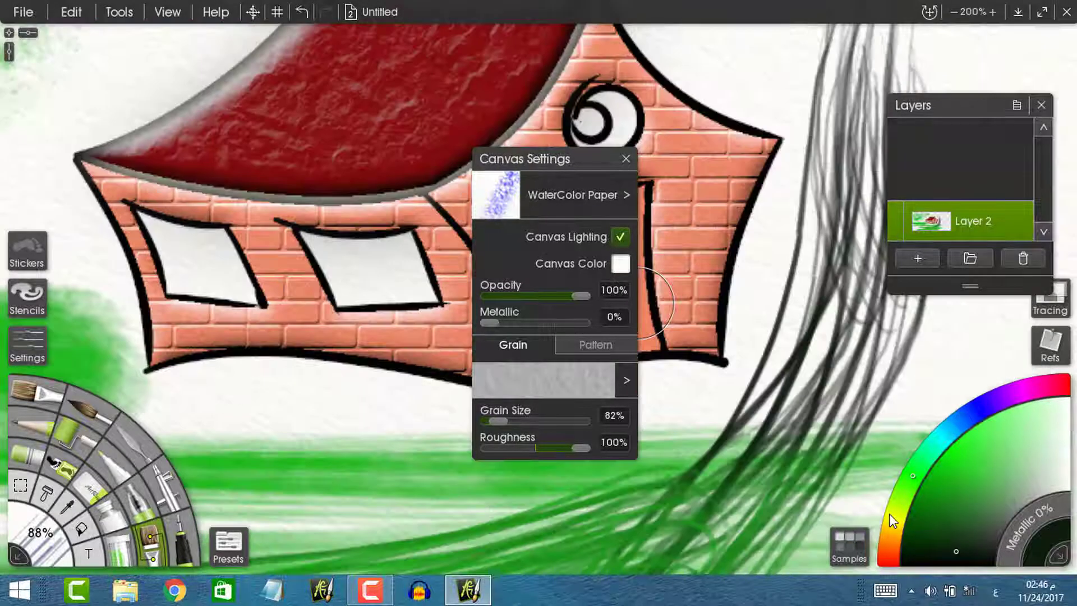
Switch the canvas to the Essential Canvas preset from the Canvas group.
key("ctrl+minus")
key("ctrl+minus")
left_click(626, 195)
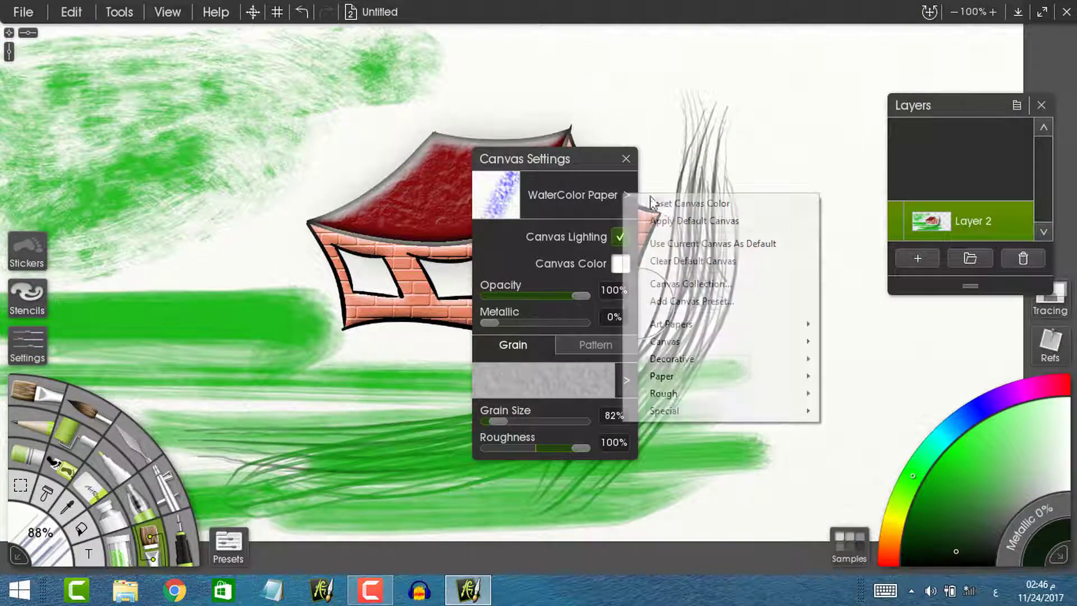
mouse_move(765, 343)
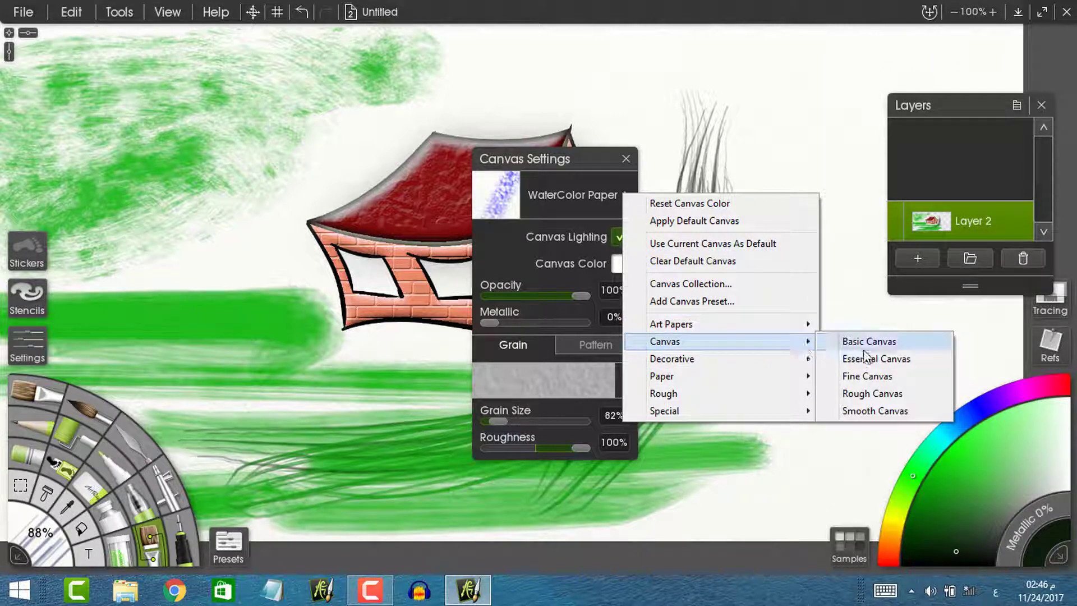
left_click(903, 361)
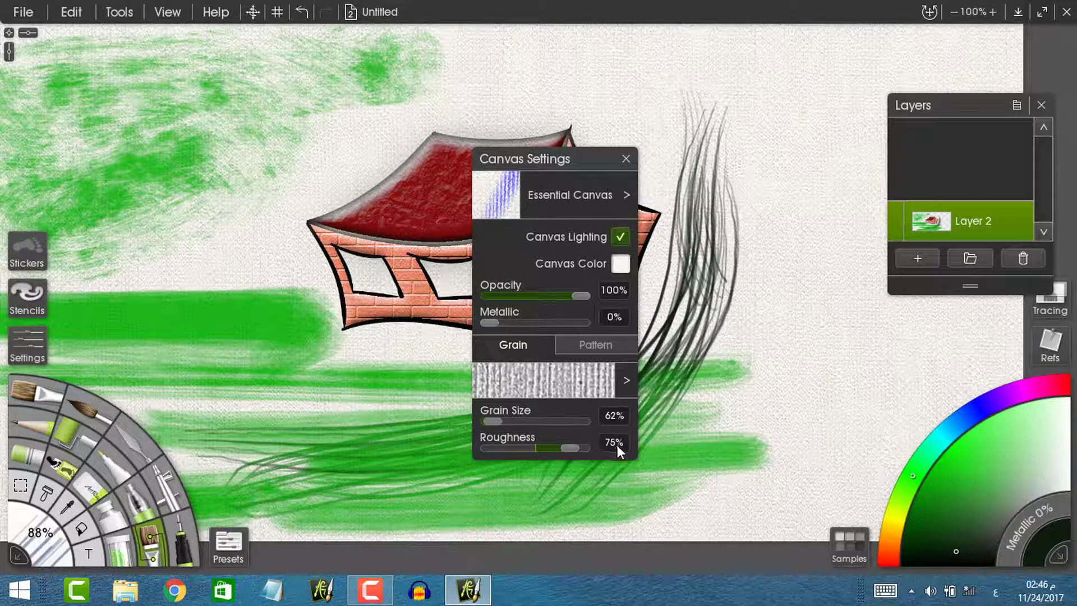
Examine the Essential Canvas grain across the house, the green patch and the grass, both up close and from a distance.
scroll(617, 446, "down", 1)
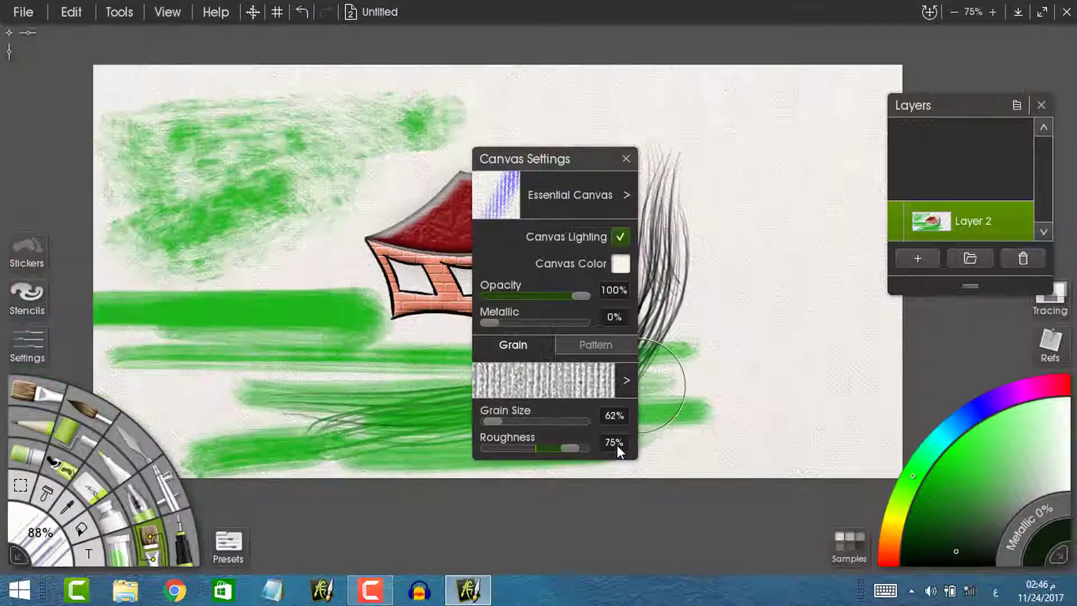
scroll(584, 449, "up", 5)
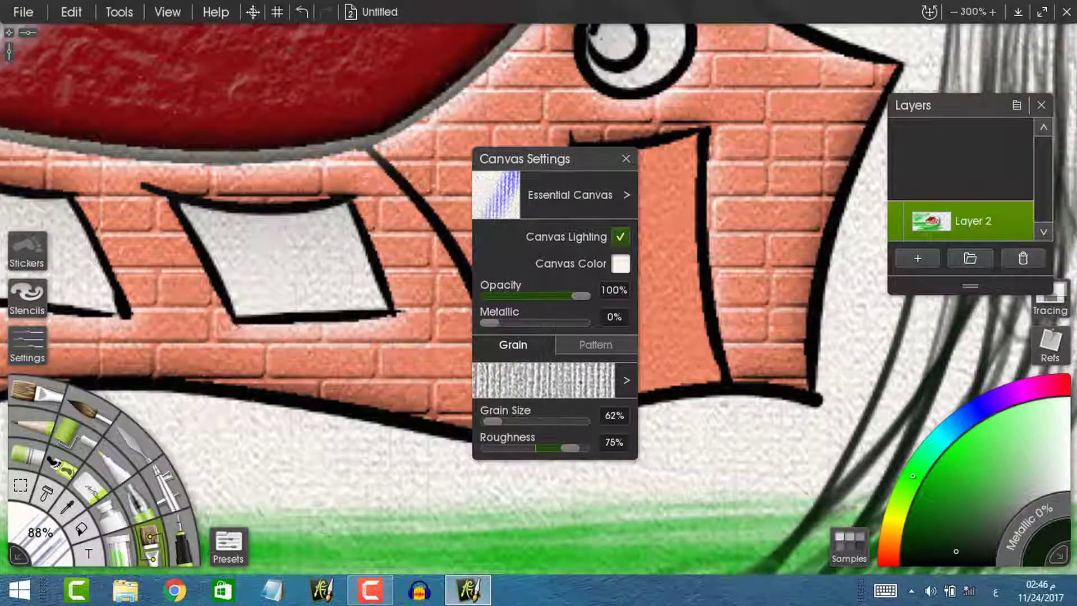
scroll(463, 426, "down", 2)
scroll(721, 432, "down", 1)
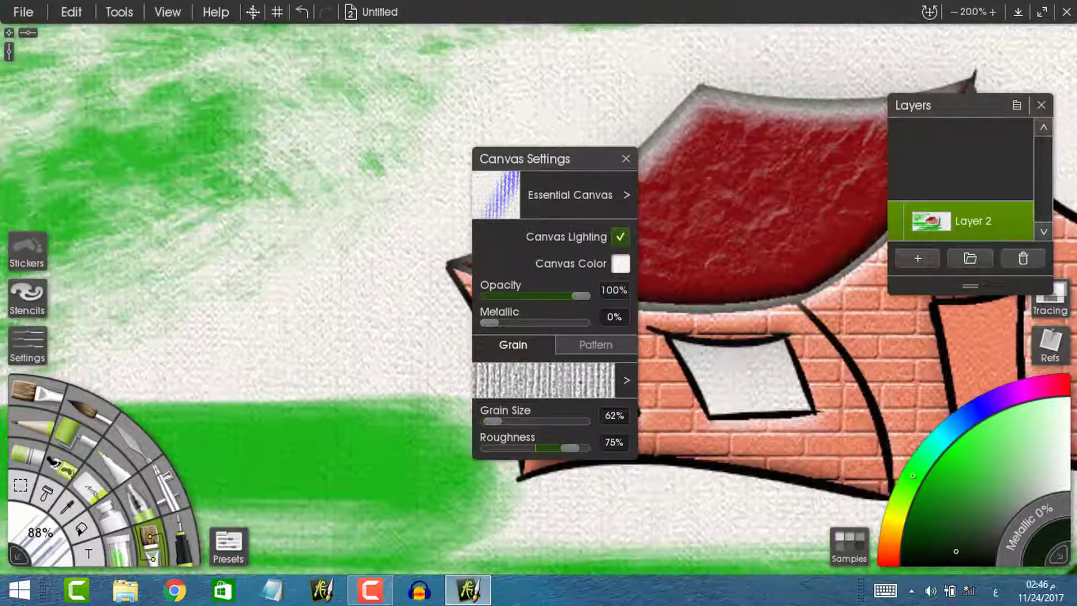
scroll(721, 432, "up", 2)
scroll(711, 445, "down", 3)
scroll(711, 444, "up", 4)
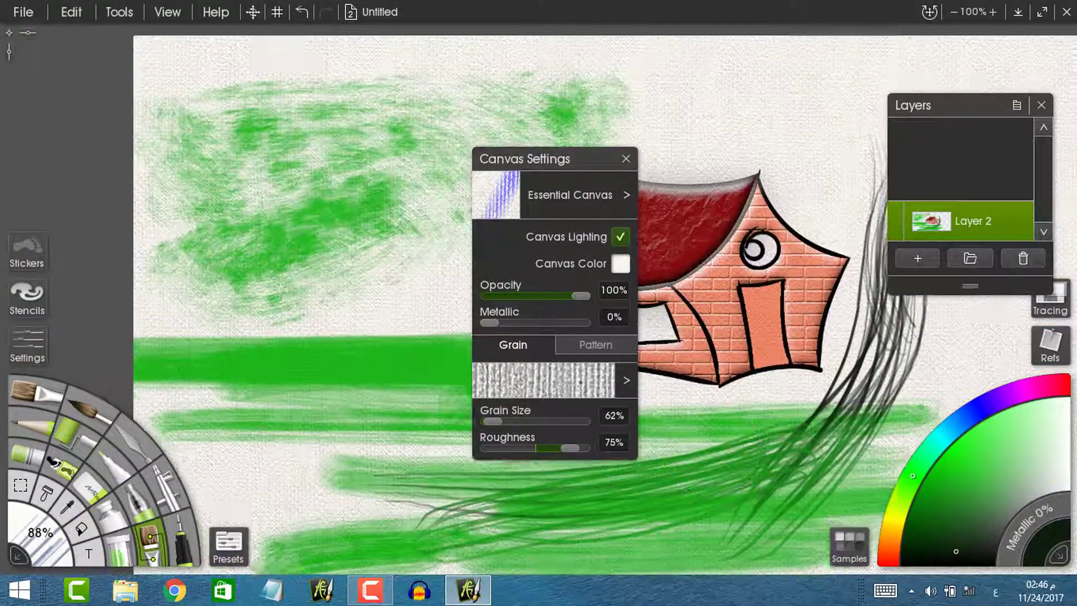
scroll(716, 392, "down", 1)
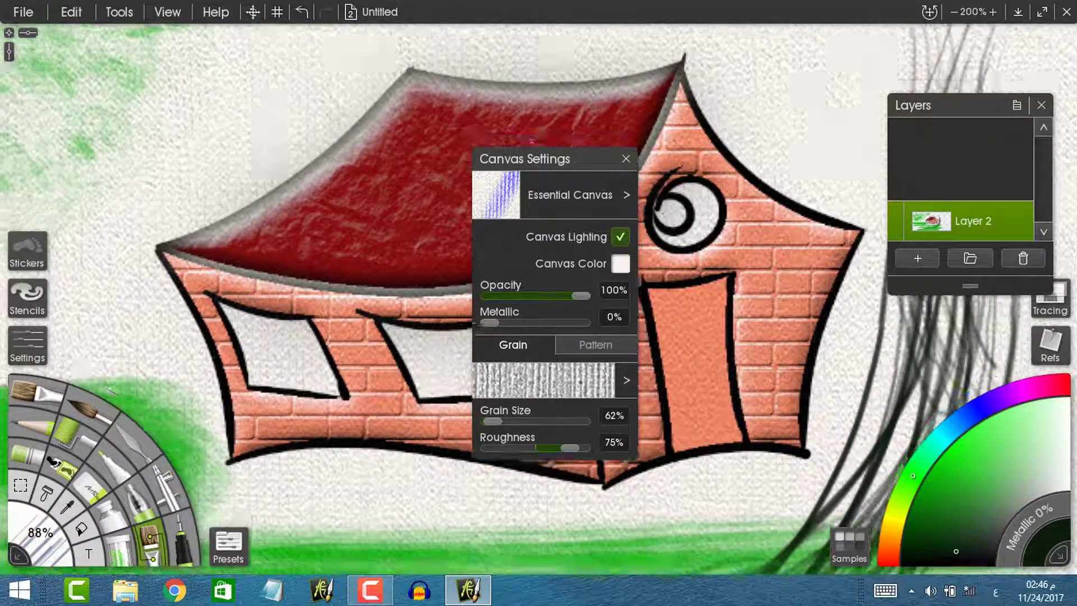
left_click_drag(721, 492, 720, 228)
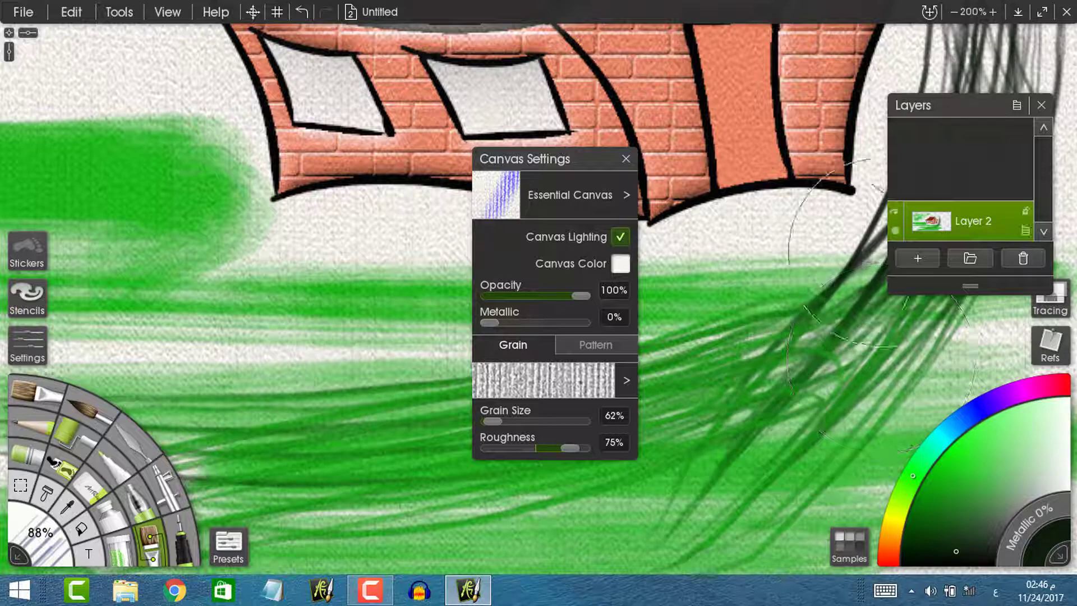
scroll(701, 387, "down", 3)
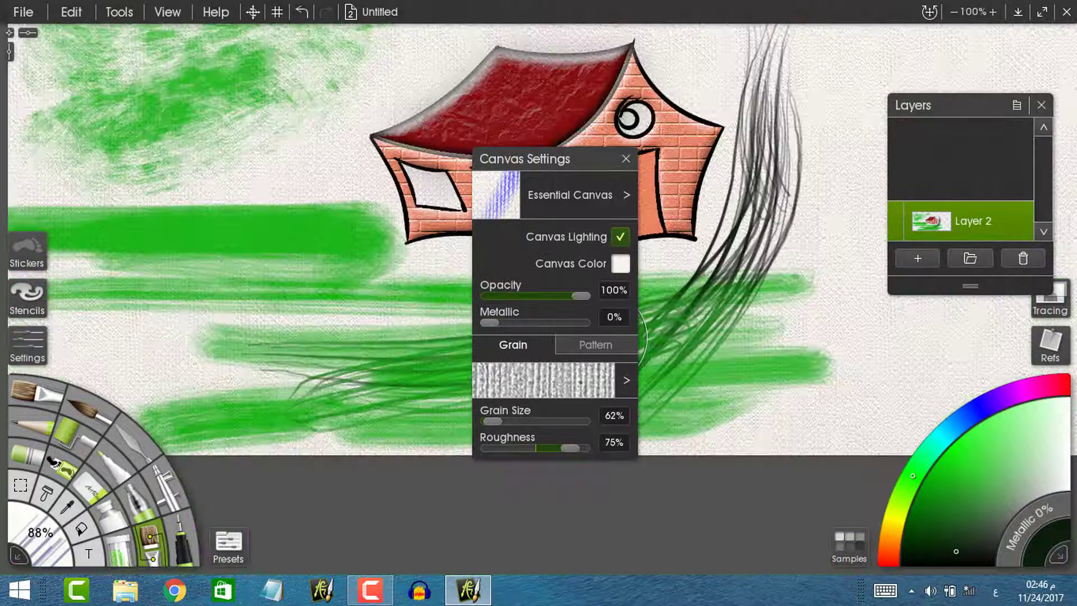
scroll(777, 412, "up", 2)
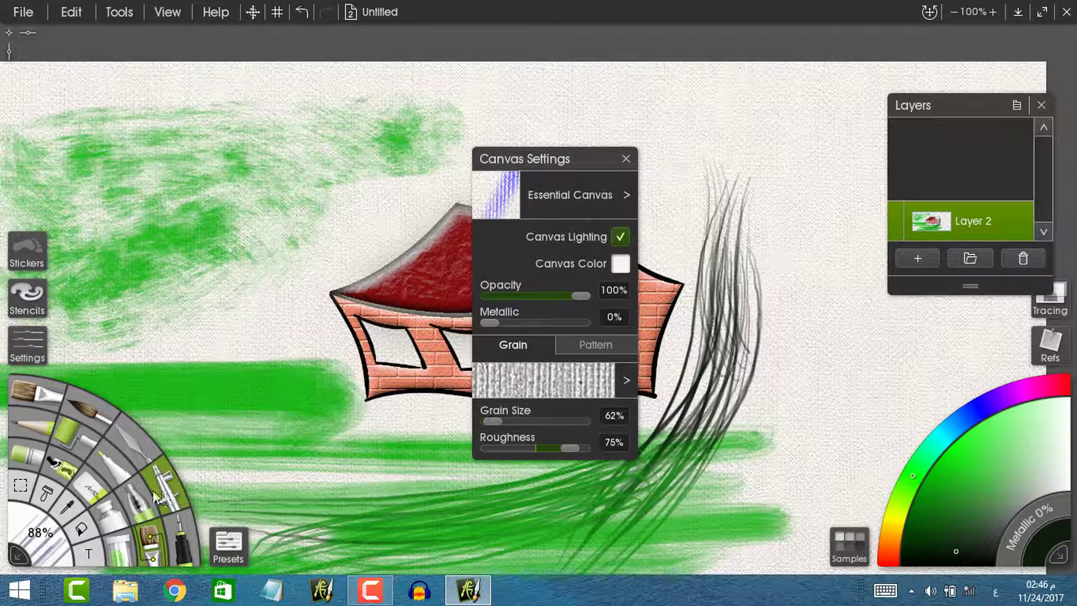
With the Oil Brush, paint overlapping thick strokes in near-black, medium and light green to the right of the house.
left_click(59, 385)
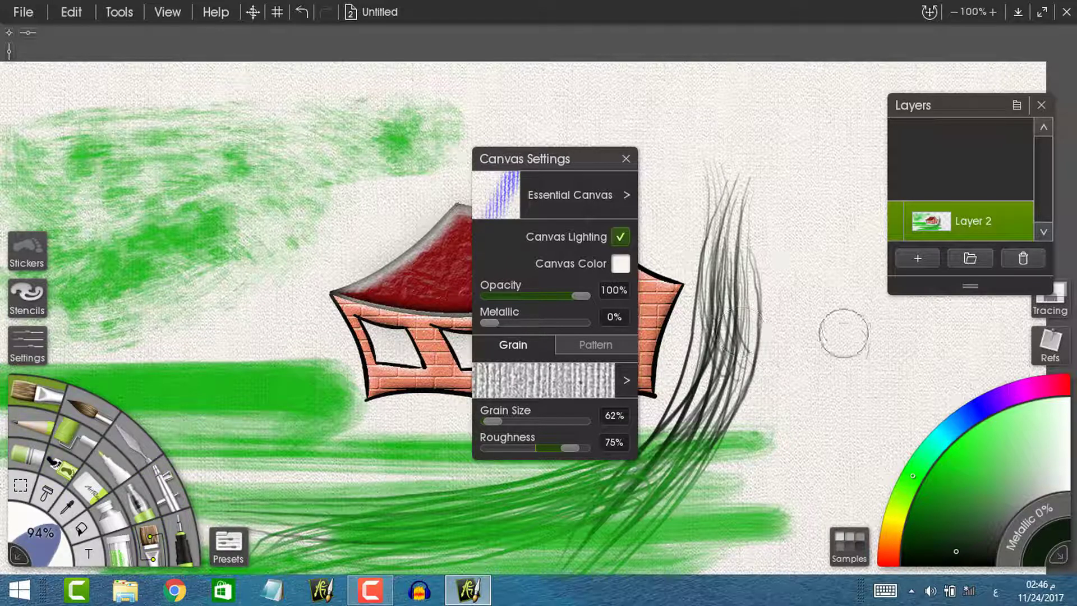
mouse_move(841, 328)
left_mouse_down()
mouse_move(774, 422)
mouse_move(895, 337)
mouse_move(728, 487)
left_mouse_up()
left_click(951, 483)
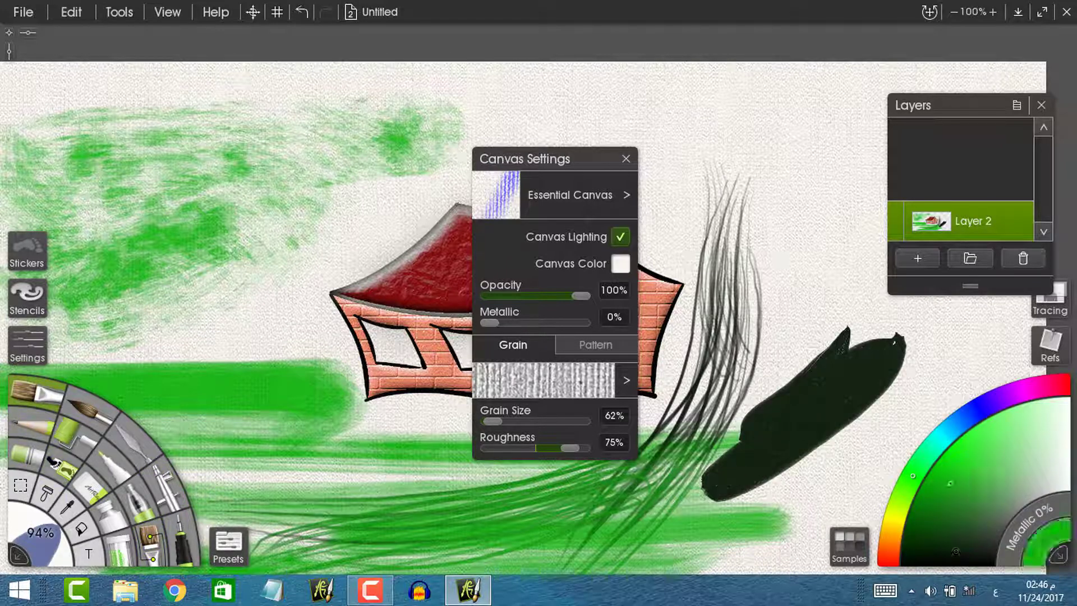
mouse_move(858, 311)
left_mouse_down()
mouse_move(698, 435)
mouse_move(853, 332)
mouse_move(768, 437)
left_mouse_up()
left_click(999, 424)
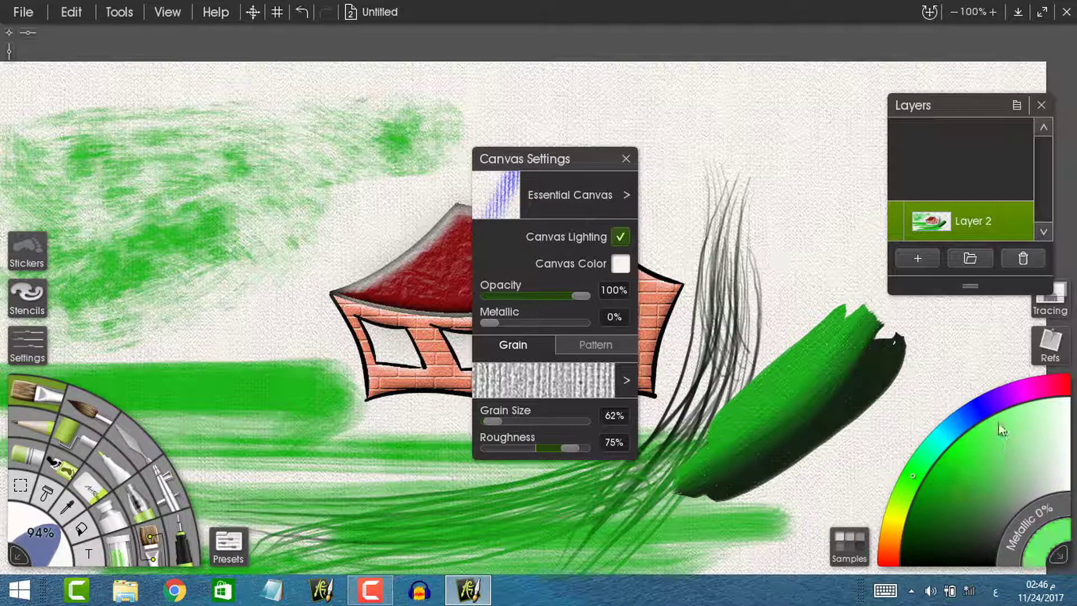
mouse_move(664, 412)
left_mouse_down()
mouse_move(815, 250)
mouse_move(746, 336)
mouse_move(783, 440)
left_mouse_up()
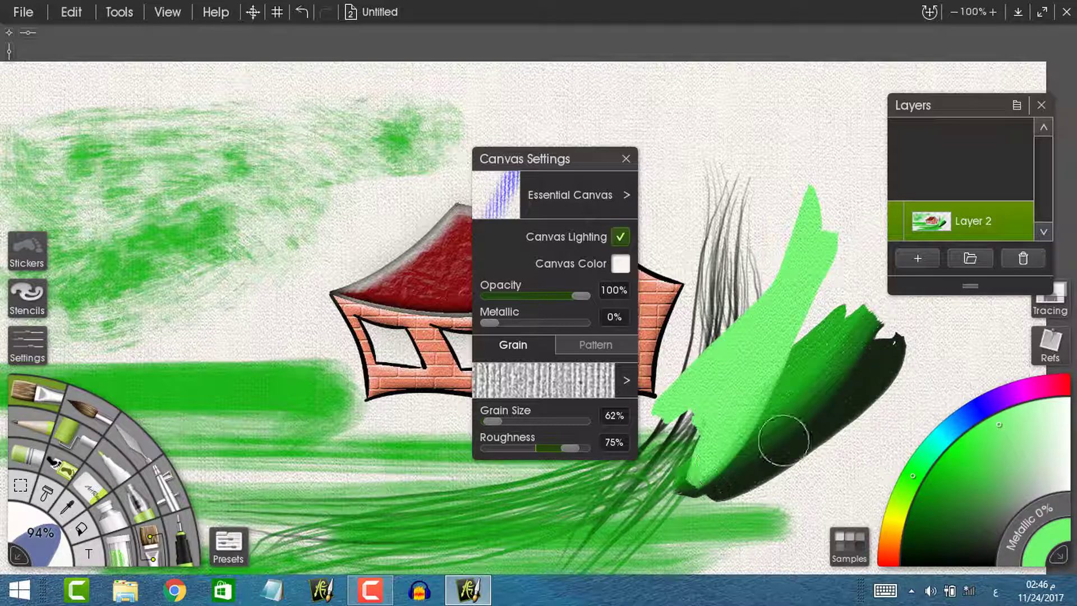
Pick a slightly different light green and paint broad oil strokes beneath the house and over the area to its left.
left_click(1001, 459)
mouse_move(858, 404)
left_mouse_down()
mouse_move(703, 509)
mouse_move(713, 504)
mouse_move(381, 510)
mouse_move(683, 498)
mouse_move(312, 480)
mouse_move(306, 462)
mouse_move(345, 459)
mouse_move(96, 385)
left_mouse_up()
mouse_move(246, 269)
left_mouse_down()
mouse_move(230, 393)
mouse_move(264, 333)
mouse_move(280, 180)
mouse_move(297, 494)
left_mouse_up()
mouse_move(224, 241)
left_mouse_down()
mouse_move(426, 112)
mouse_move(252, 336)
left_mouse_up()
left_click_drag(270, 235, 373, 418)
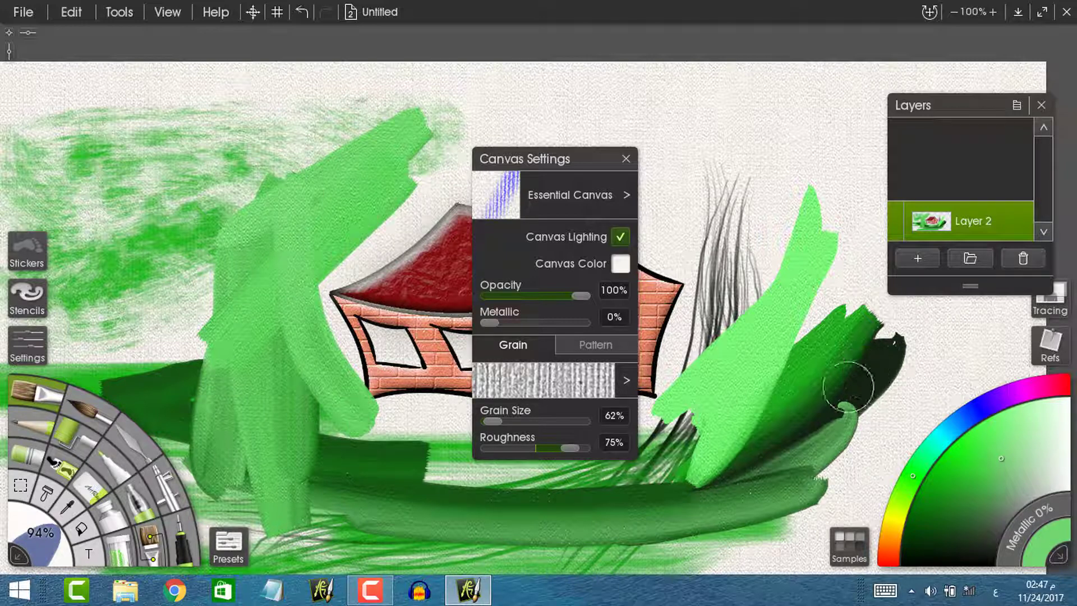
Paint another broad green oil stroke from the dark strokes right of the house down to the area beneath its door.
mouse_move(852, 387)
left_mouse_down()
mouse_move(673, 493)
mouse_move(747, 485)
mouse_move(634, 503)
left_mouse_up()
key("F9")
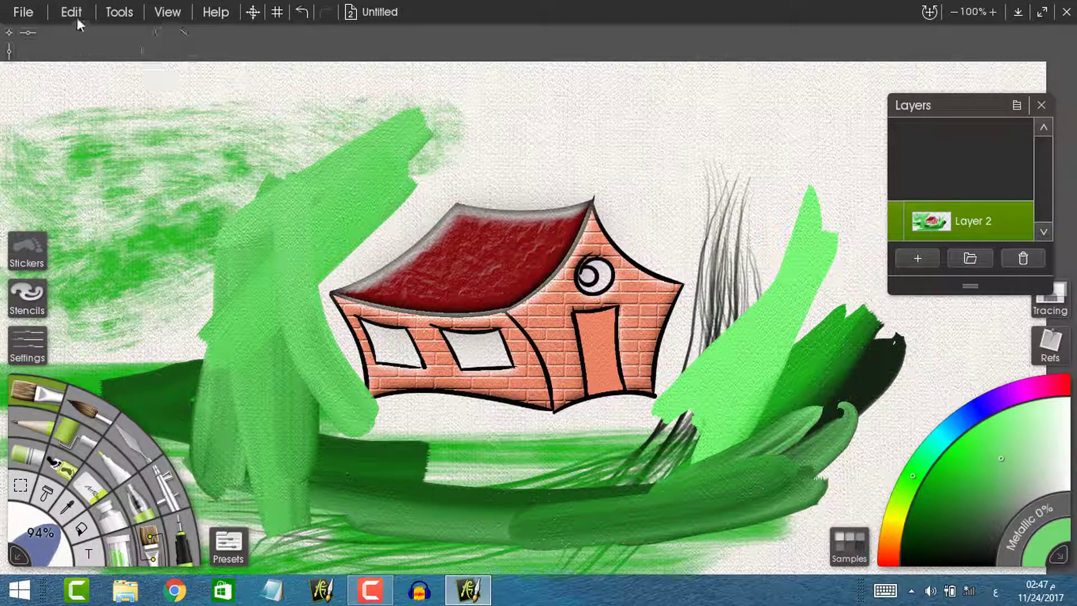
Start the Warp filter, turn its Eraser off, and distort the house's gable, round window, roof and front wall.
left_click(77, 17)
mouse_move(245, 405)
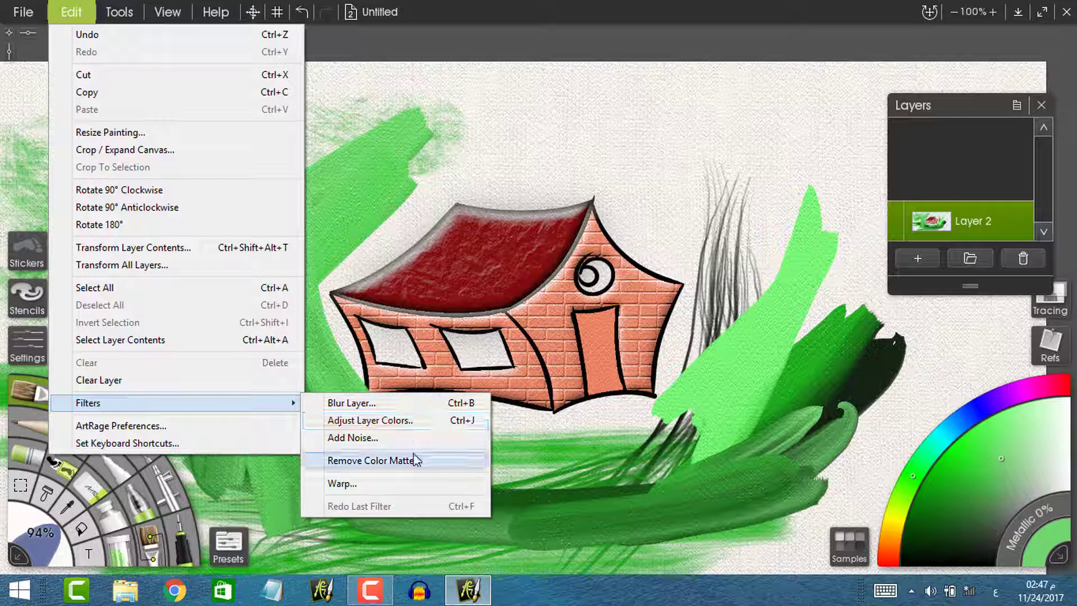
left_click(415, 485)
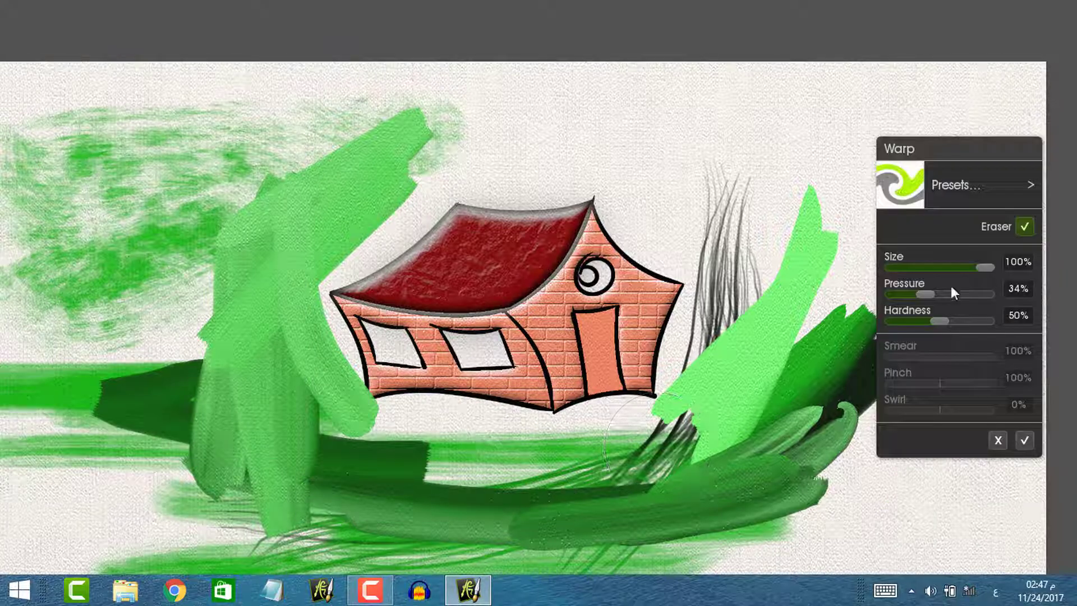
left_click(1024, 225)
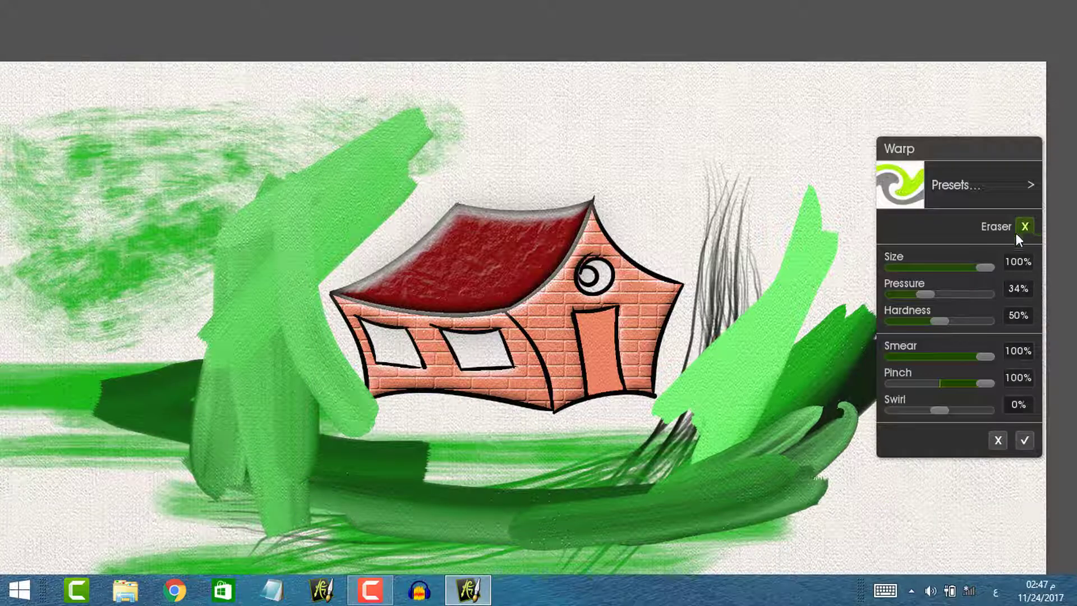
mouse_move(662, 263)
left_mouse_down()
mouse_move(628, 265)
mouse_move(636, 249)
mouse_move(626, 239)
mouse_move(583, 269)
mouse_move(544, 267)
mouse_move(647, 242)
mouse_move(639, 255)
mouse_move(649, 253)
mouse_move(666, 322)
mouse_move(657, 353)
mouse_move(538, 365)
mouse_move(527, 347)
mouse_move(521, 222)
mouse_move(504, 192)
mouse_move(528, 197)
left_mouse_up()
mouse_move(414, 243)
left_mouse_down()
mouse_move(385, 264)
mouse_move(360, 336)
mouse_move(359, 368)
mouse_move(386, 364)
left_mouse_up()
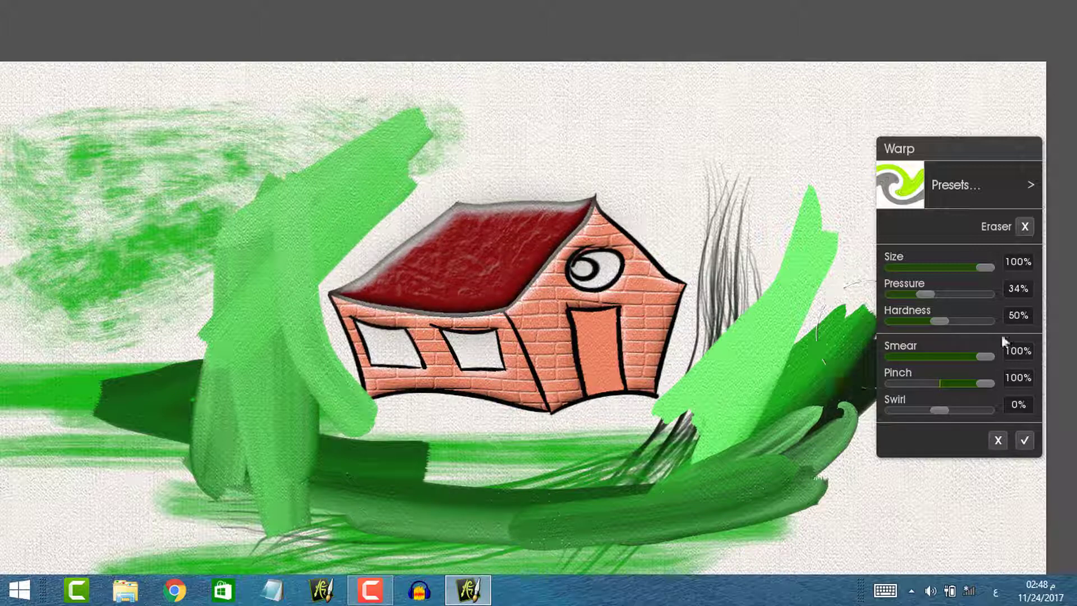
Turn the Warp Eraser on, brush over the house to remove most of the distortion, and apply the filter.
left_click(1025, 227)
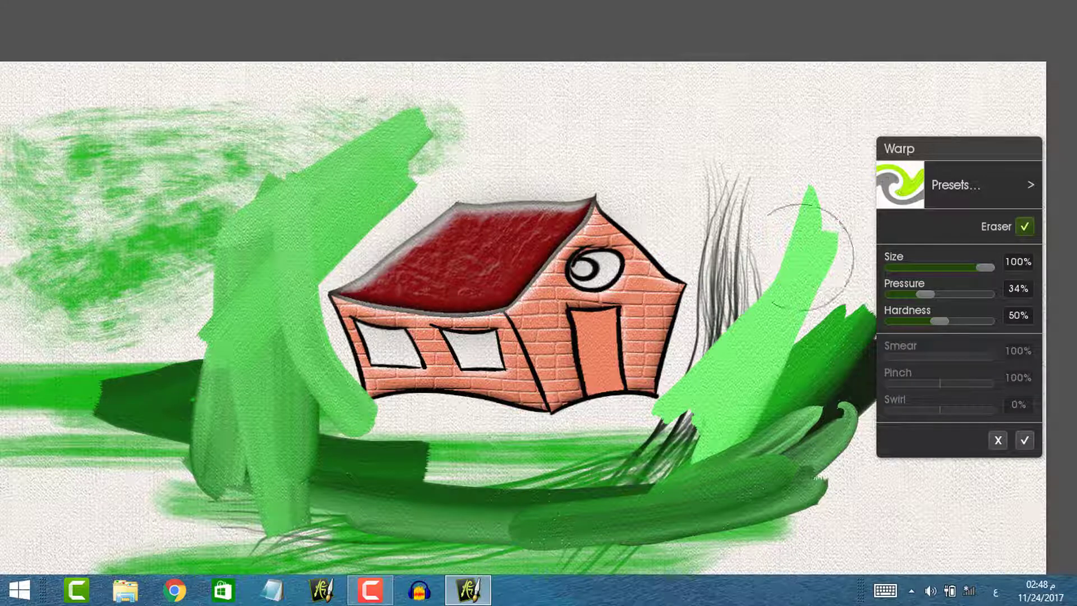
mouse_move(634, 315)
left_mouse_down()
mouse_move(640, 269)
mouse_move(636, 211)
mouse_move(620, 344)
mouse_move(544, 260)
mouse_move(597, 338)
mouse_move(605, 330)
mouse_move(575, 247)
mouse_move(575, 316)
mouse_move(558, 244)
mouse_move(606, 370)
mouse_move(583, 224)
mouse_move(608, 316)
mouse_move(516, 269)
mouse_move(538, 305)
mouse_move(510, 184)
mouse_move(429, 215)
mouse_move(454, 308)
mouse_move(471, 310)
mouse_move(415, 232)
mouse_move(432, 221)
mouse_move(437, 308)
mouse_move(421, 355)
mouse_move(382, 349)
mouse_move(413, 335)
mouse_move(583, 372)
mouse_move(468, 375)
mouse_move(564, 372)
mouse_move(639, 350)
mouse_move(673, 307)
mouse_move(609, 364)
mouse_move(684, 229)
mouse_move(583, 265)
mouse_move(617, 193)
mouse_move(541, 398)
left_mouse_up()
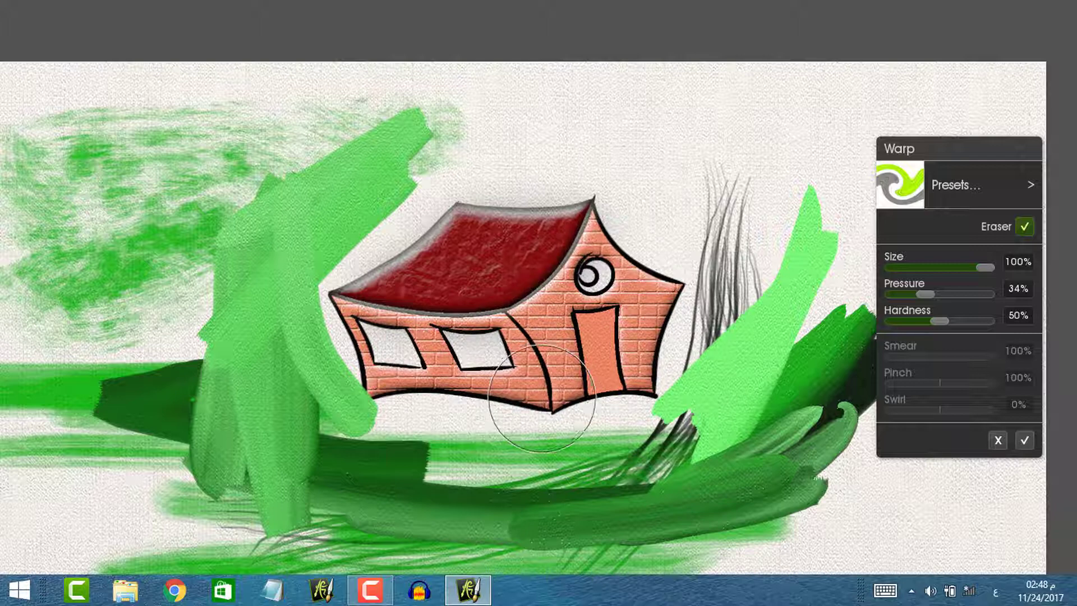
left_click(1024, 440)
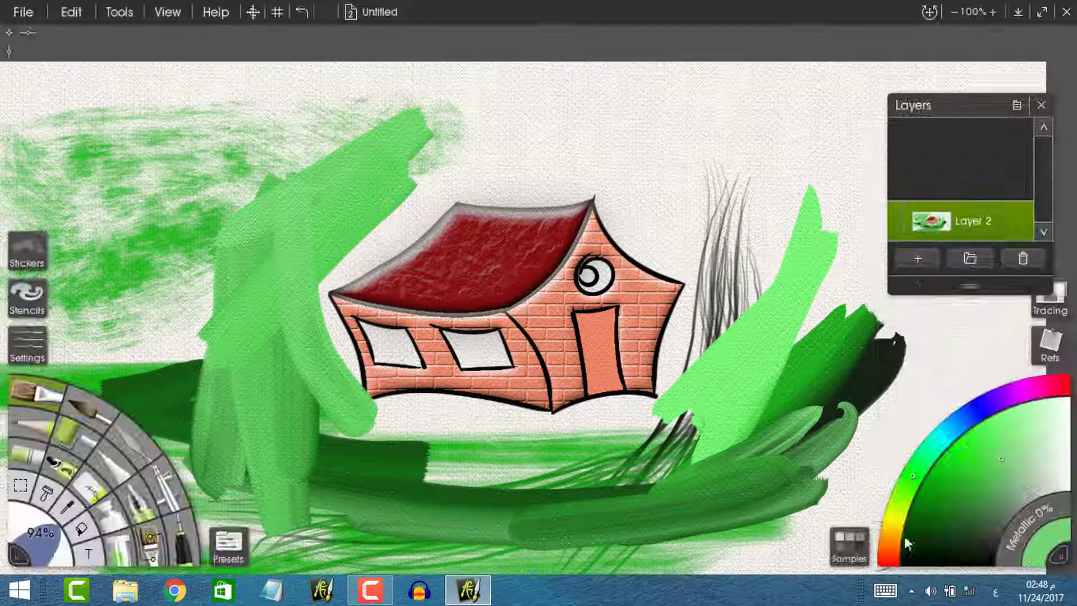
left_click(369, 587)
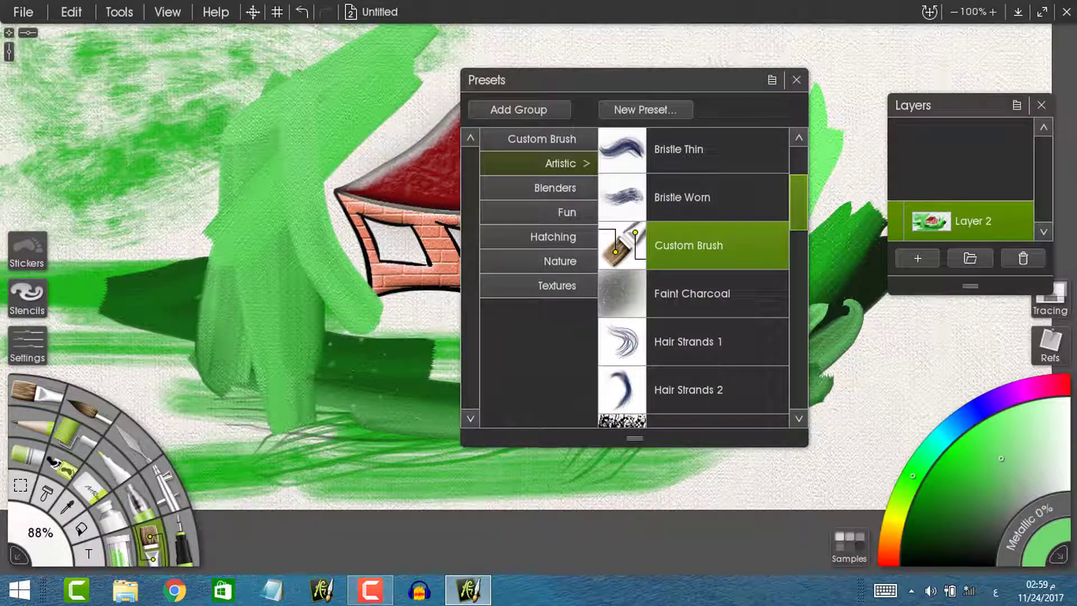